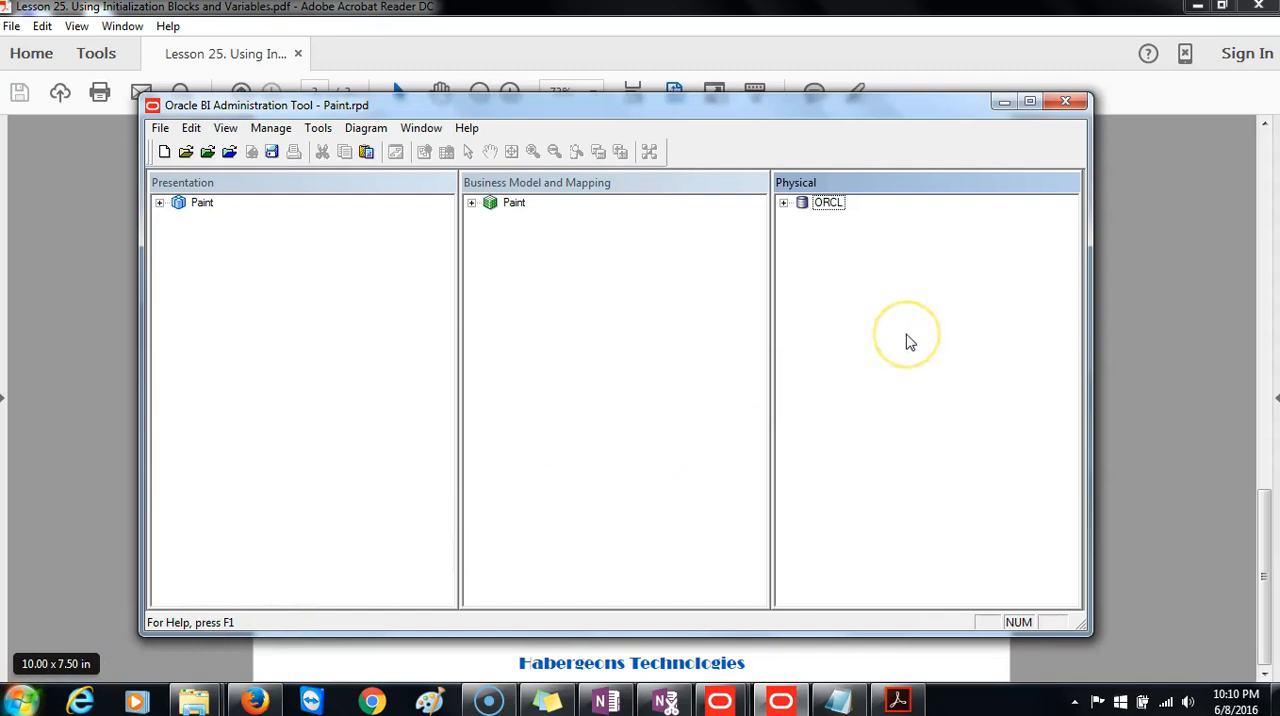
Create a new connection pool named INIT_BLOCK under the ORCL physical database.
right_click(816, 212)
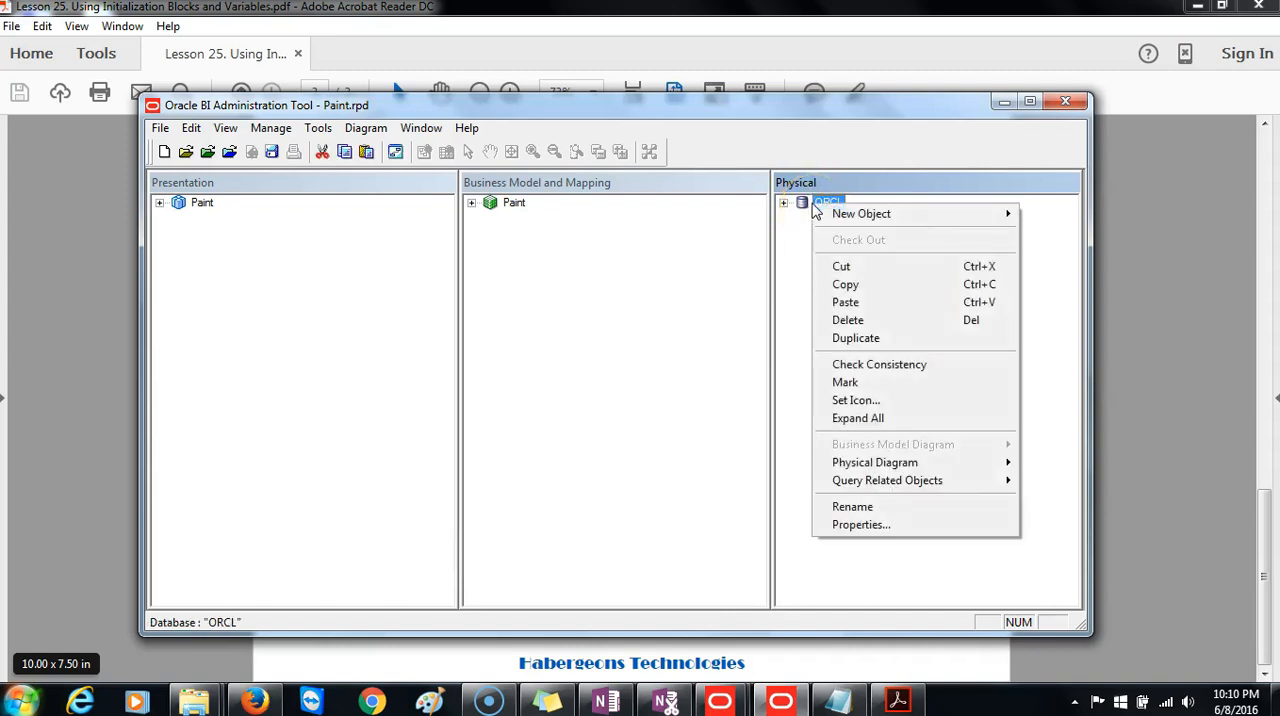
mouse_move(857, 216)
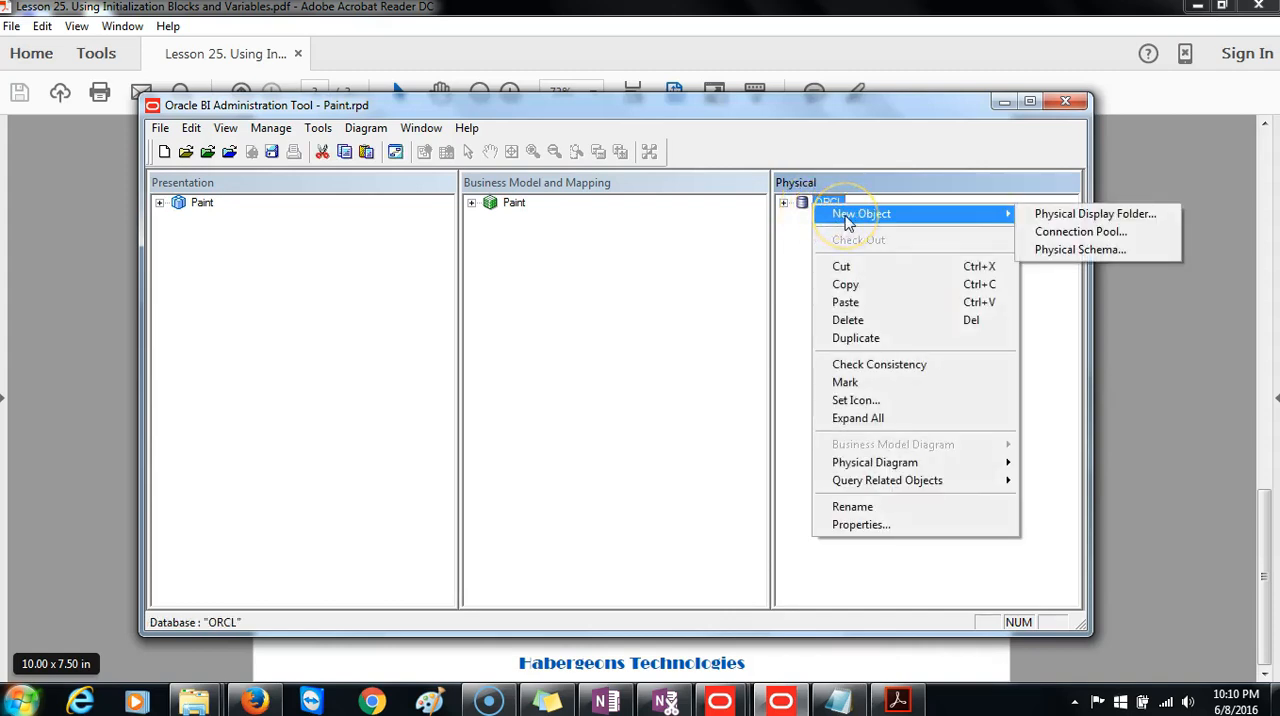
left_click(1065, 232)
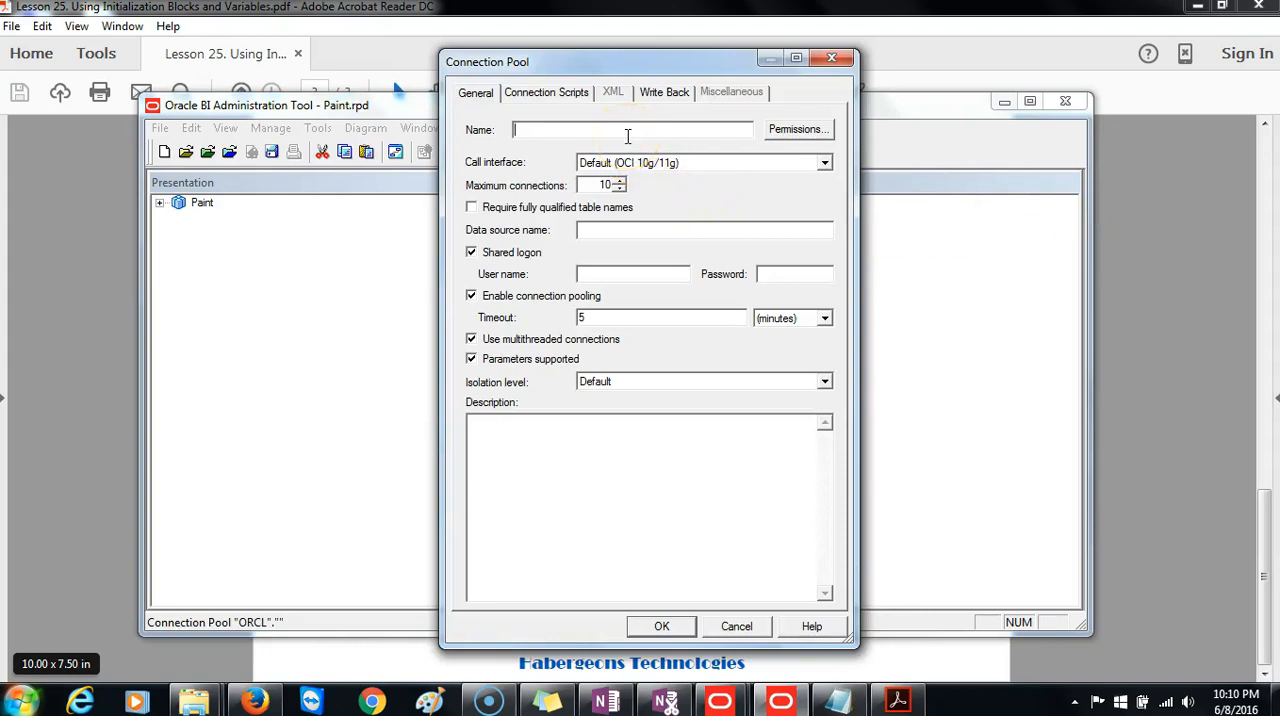
type("INIT_BLOCK")
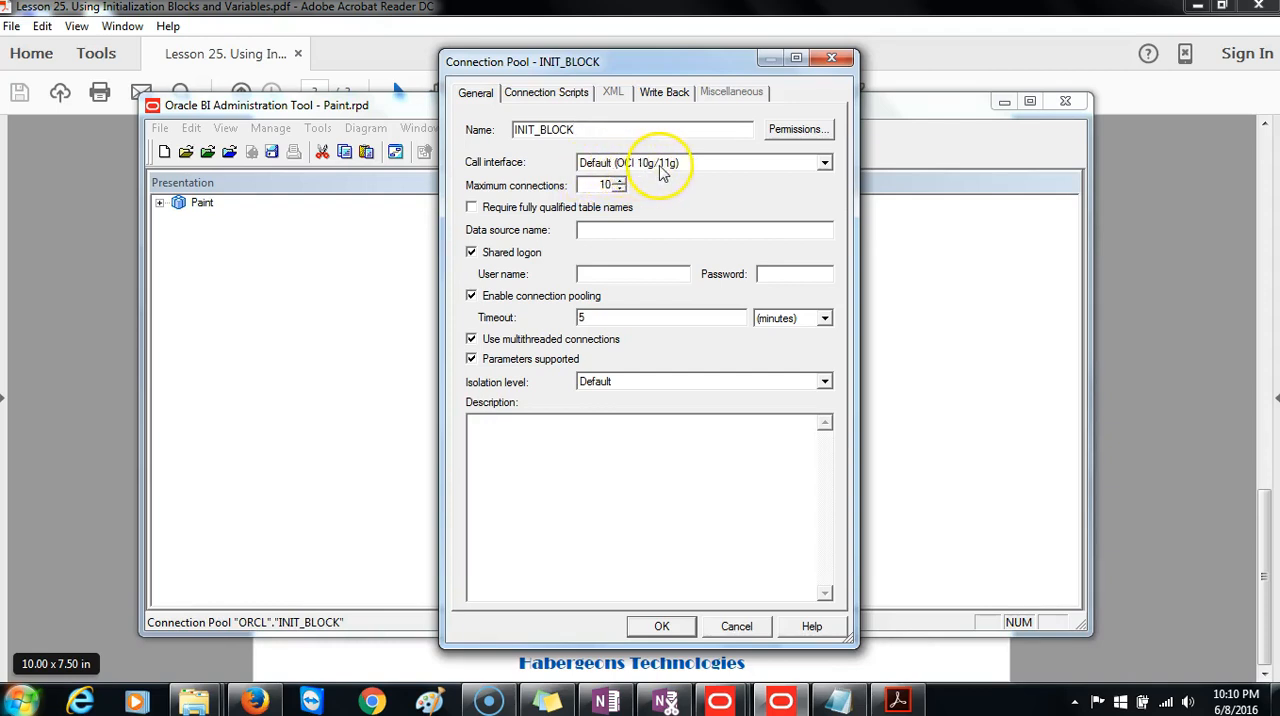
Set the connection pool's data source name to ORCL and the user name to Paint, and enter the logon password.
left_click(587, 228)
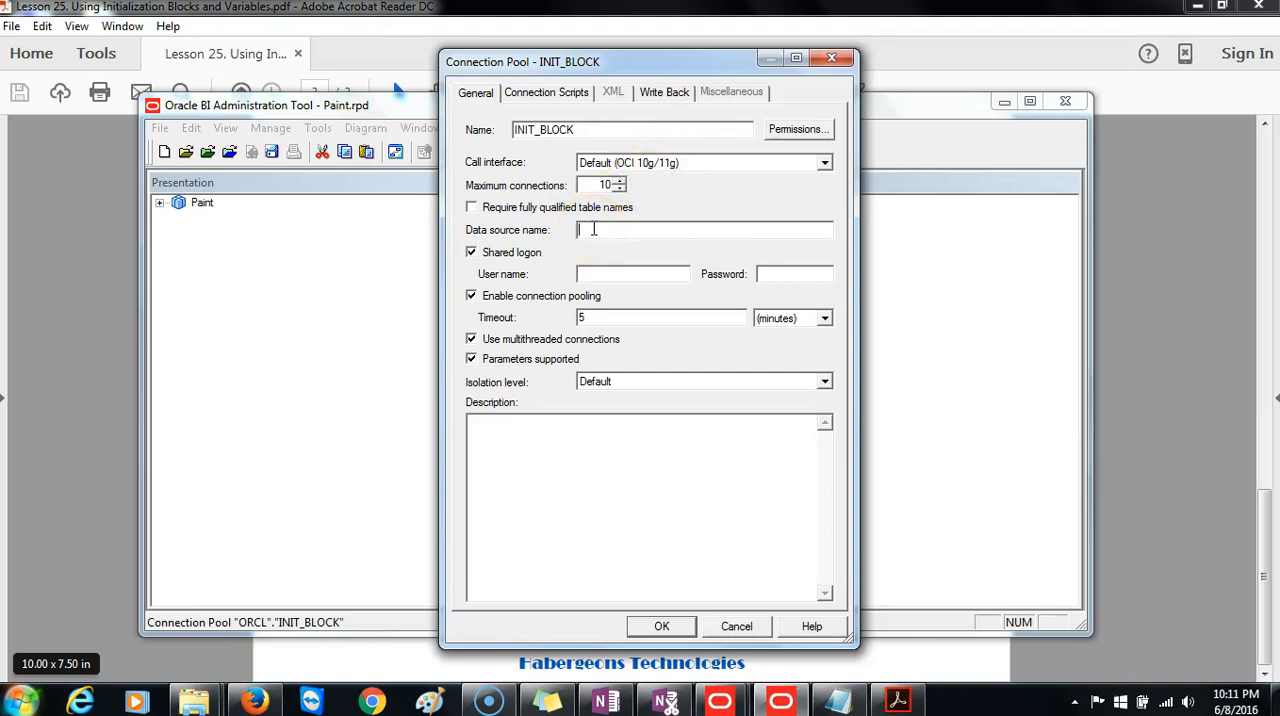
type("ORCL")
key("Tab")
key("Tab")
type("Paint")
key("Tab")
type("********")
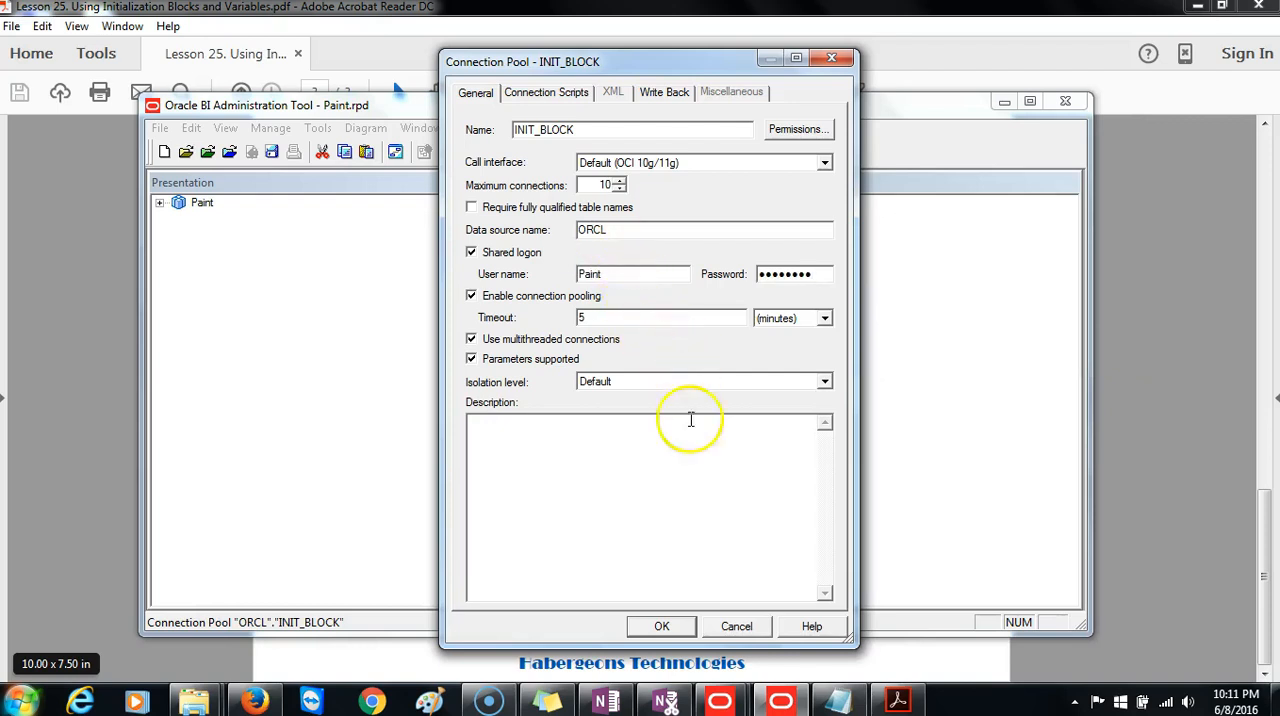
Accept the connection pool settings and re-enter the password to confirm it.
left_click(673, 624)
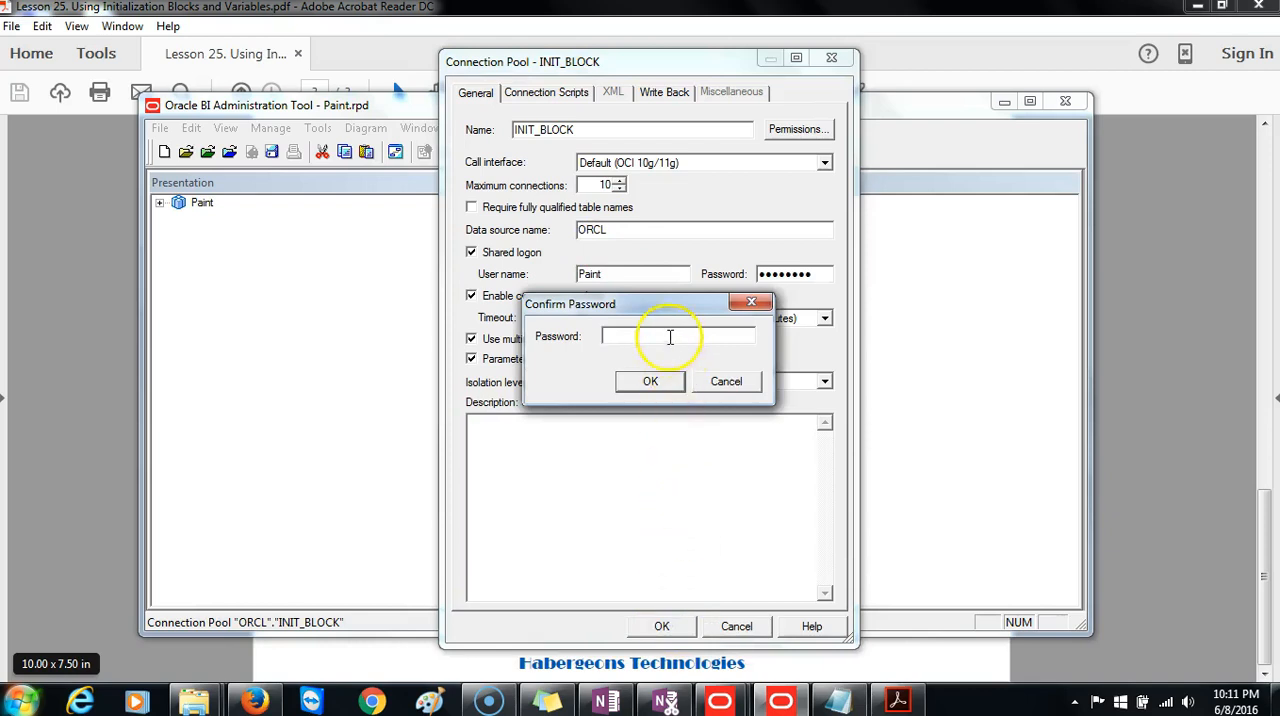
key("Caps_Lock")
type("•••••")
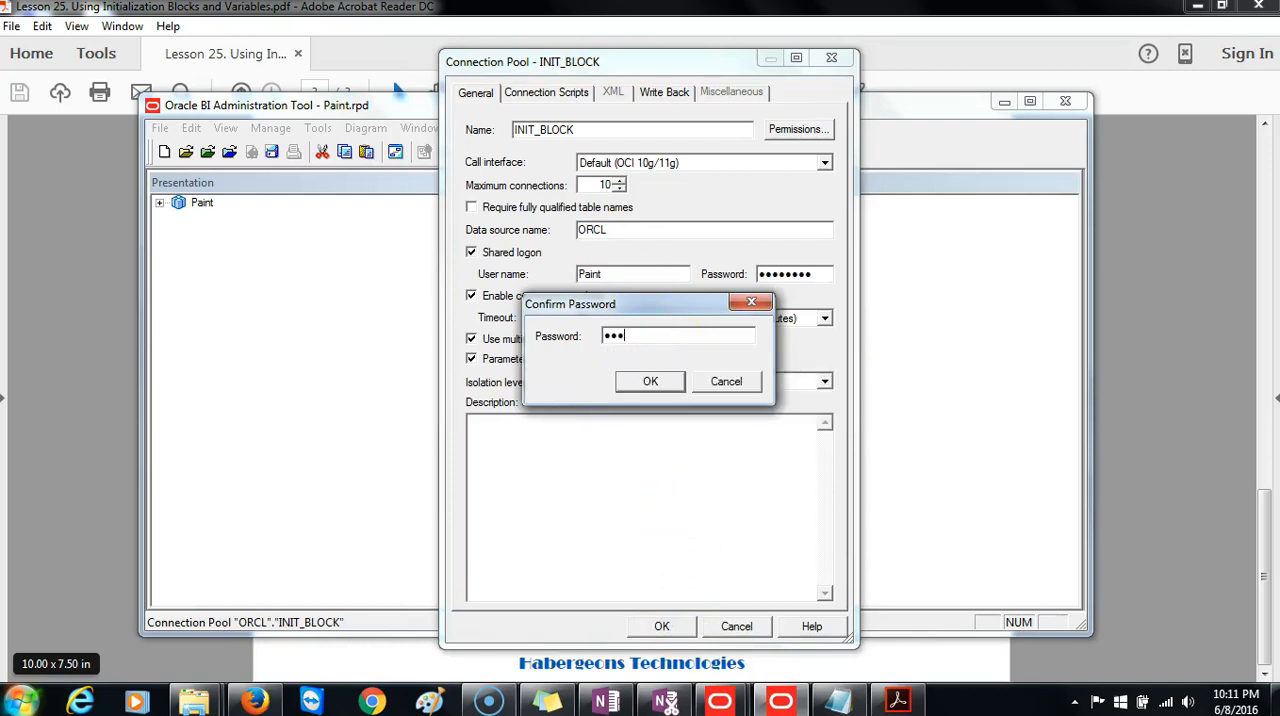
type("•••")
left_click(651, 383)
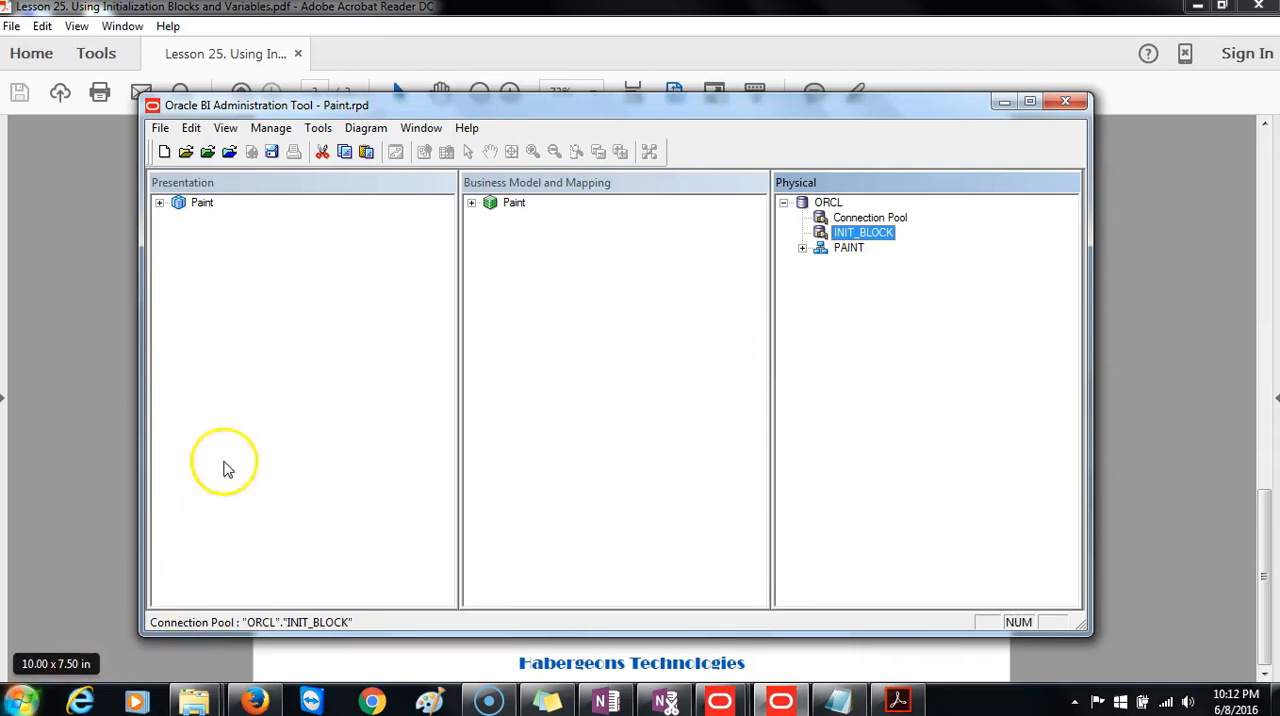
Open the Variable Manager and start a new repository variable.
left_click(268, 130)
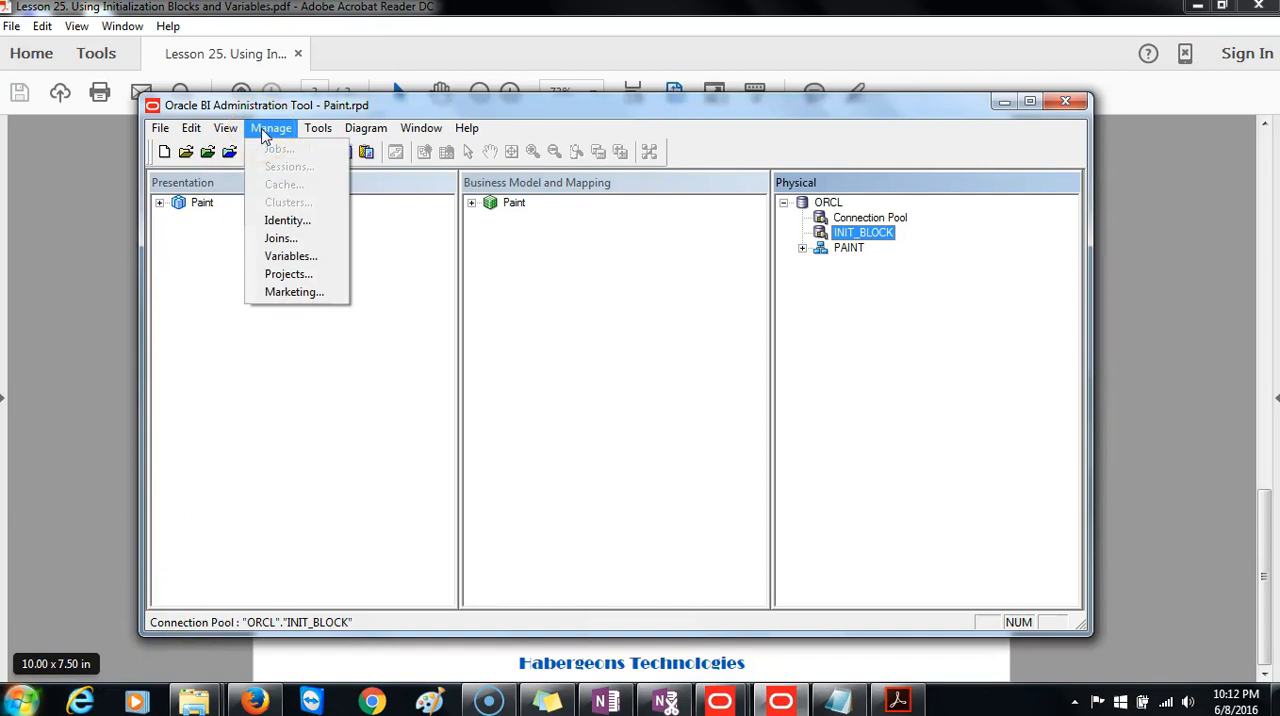
left_click(292, 256)
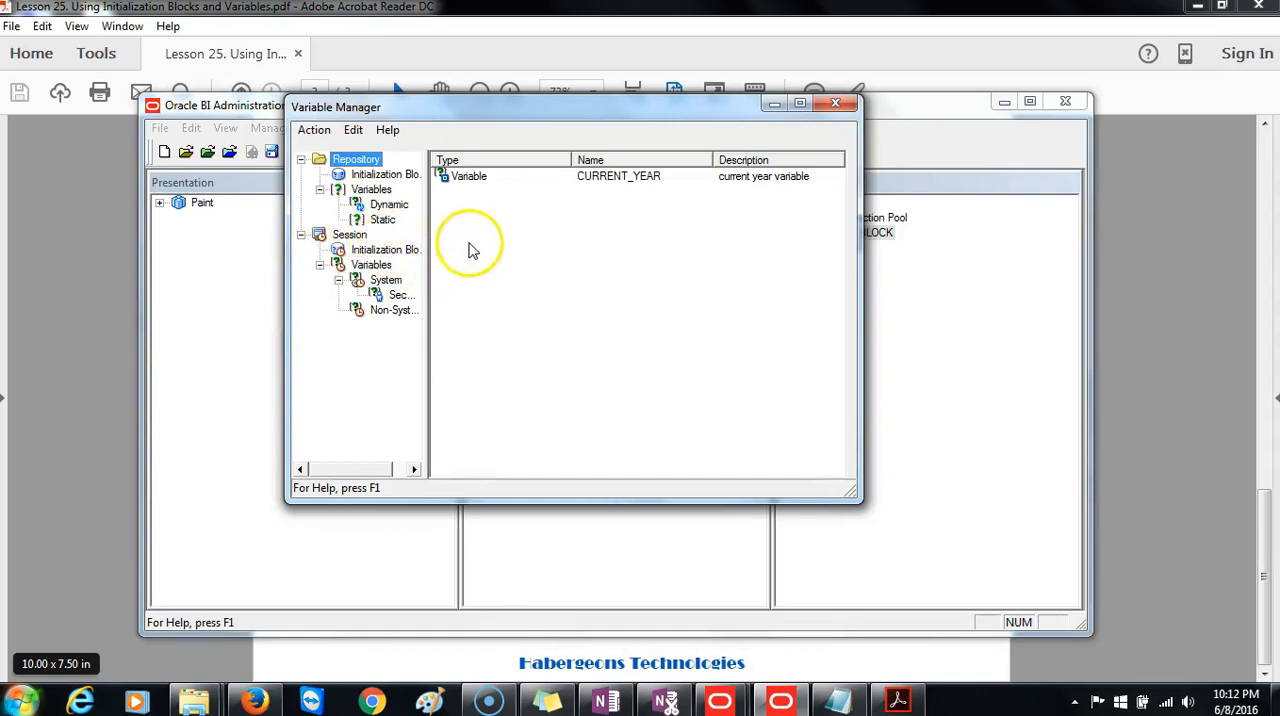
left_click(313, 138)
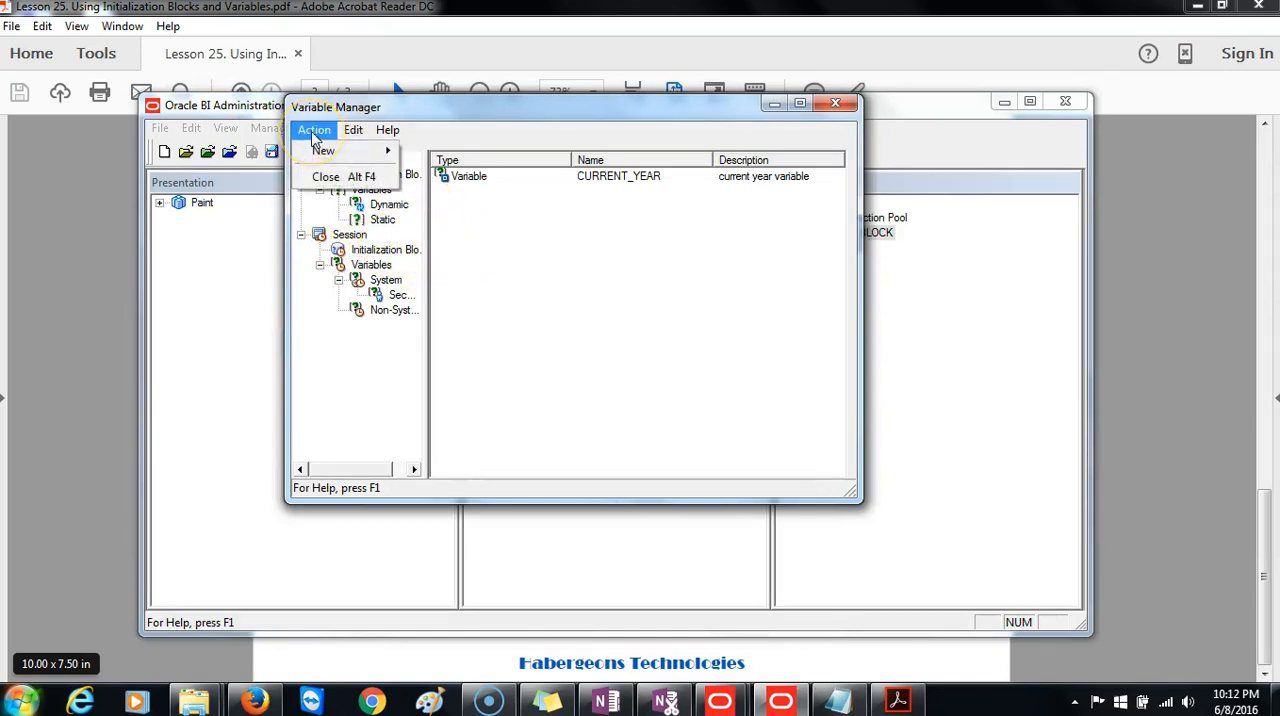
mouse_move(322, 150)
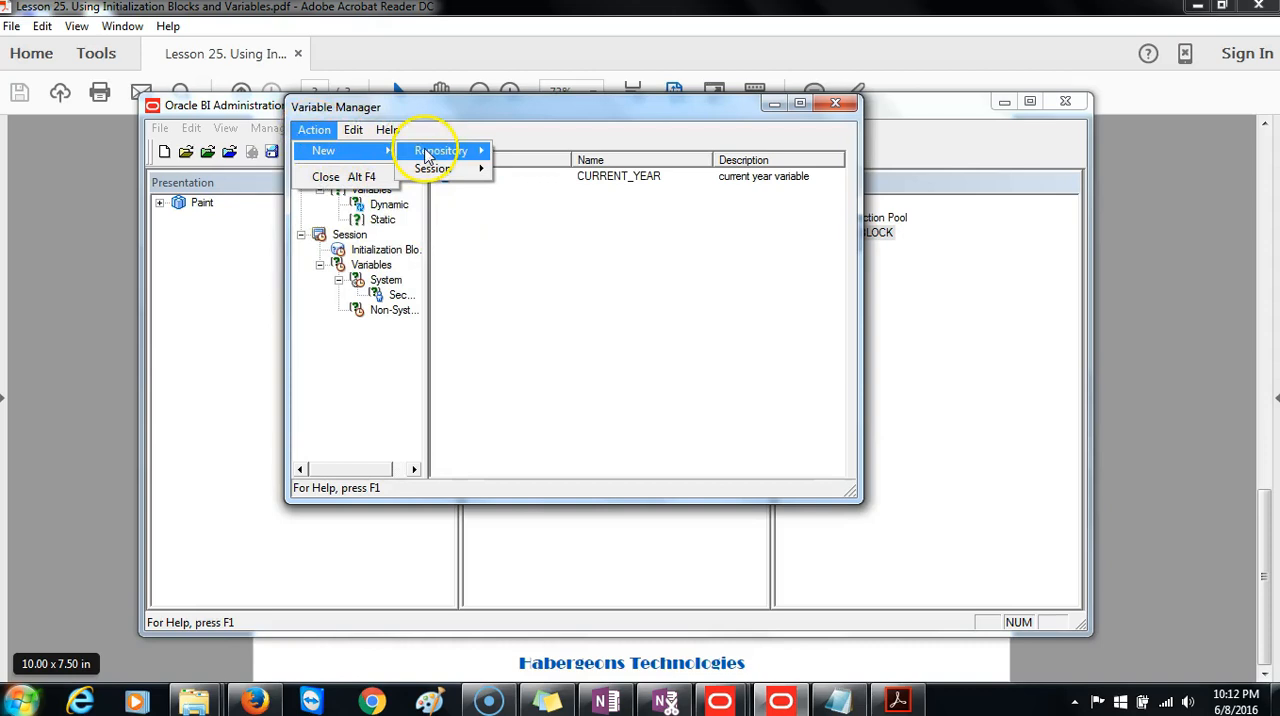
mouse_move(425, 155)
left_click(530, 168)
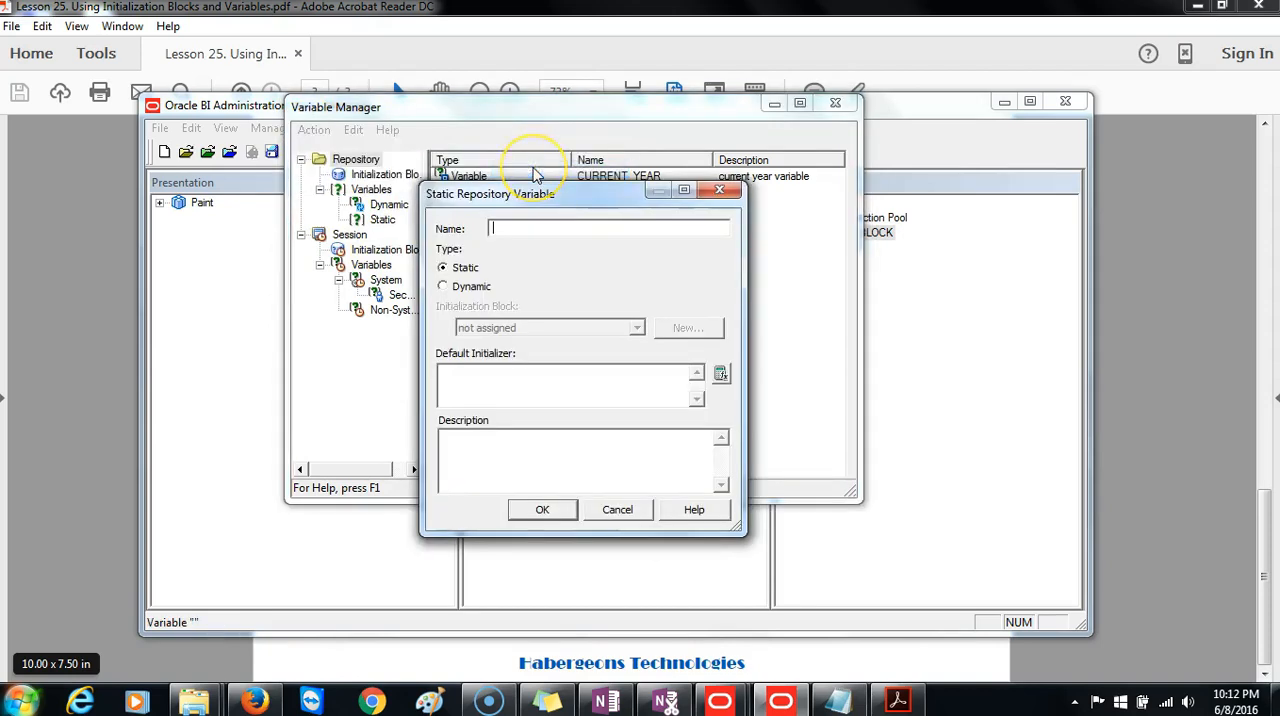
Name the repository variable CURRENT_MONTH and set its type to Dynamic.
left_click(525, 228)
type("u")
key("BackSpace")
type("C")
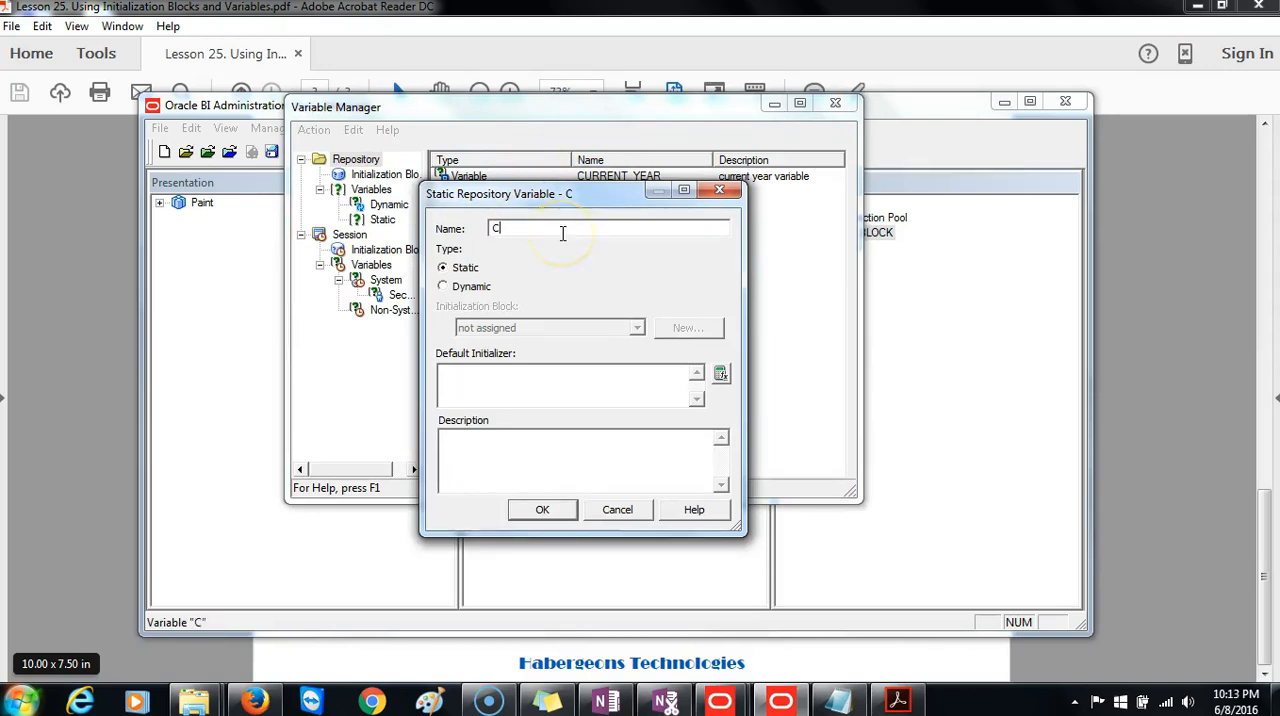
type("URRENT_MONTH")
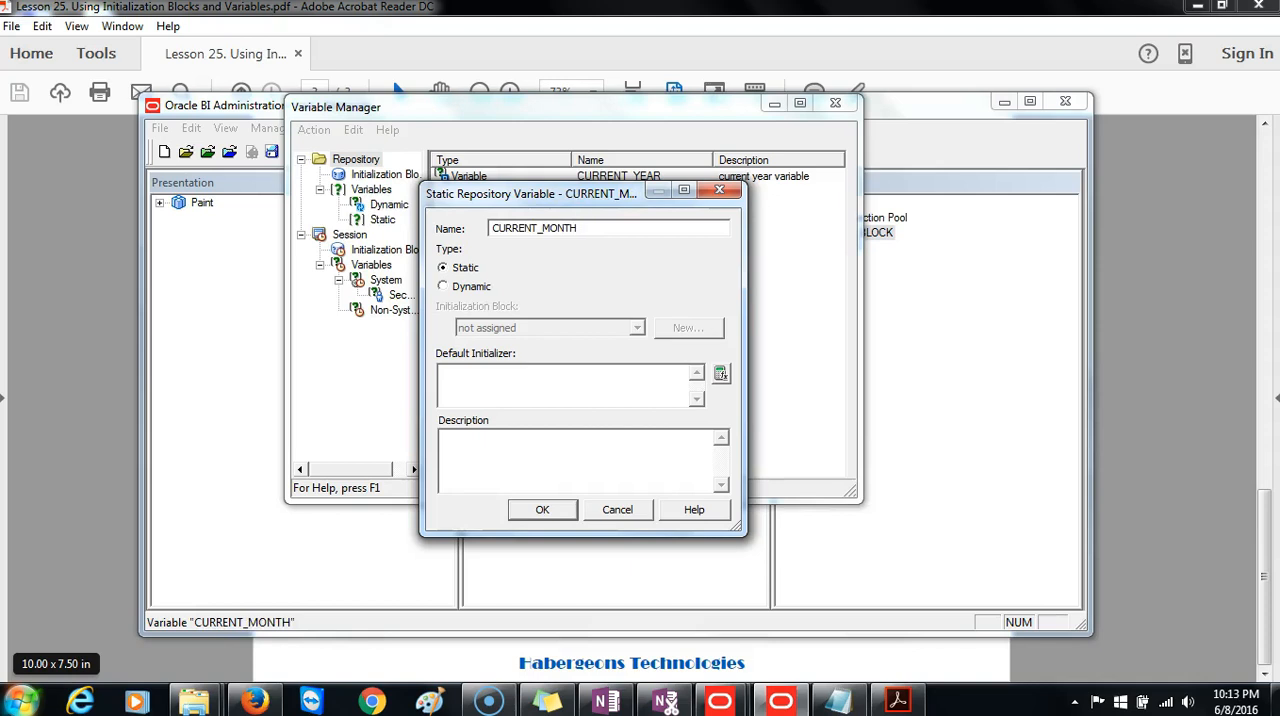
left_click(443, 287)
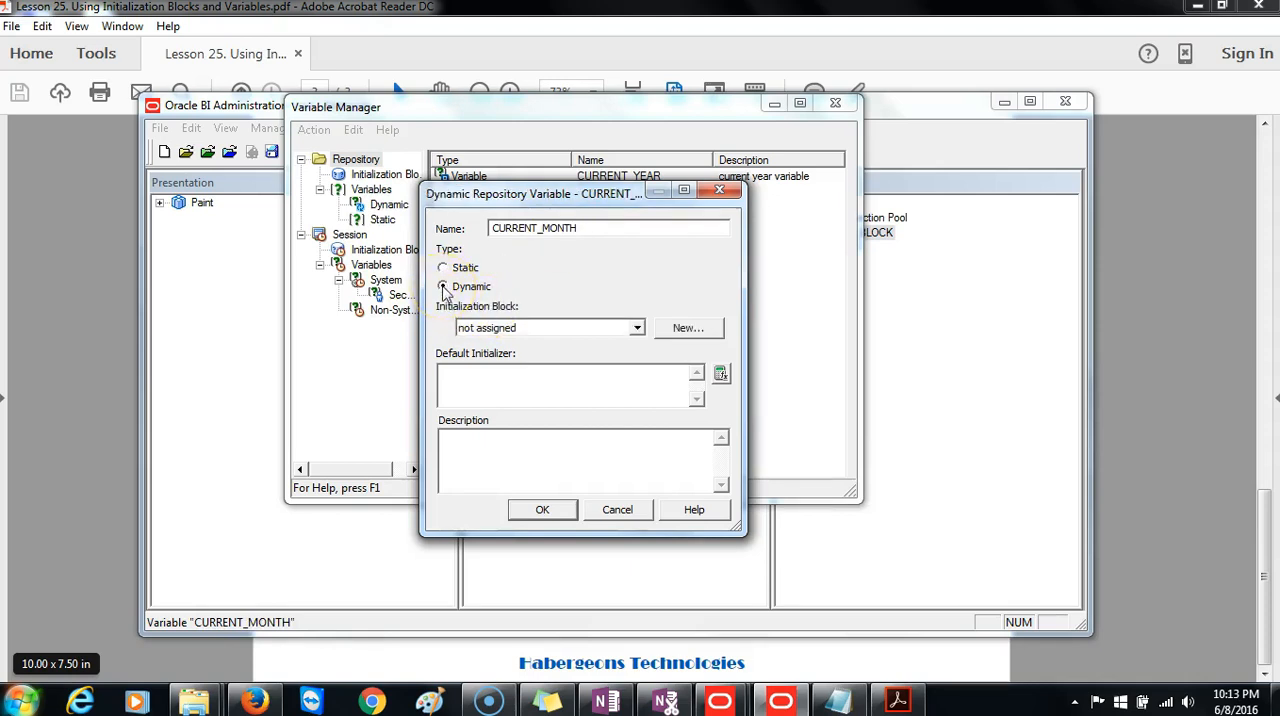
key("Tab")
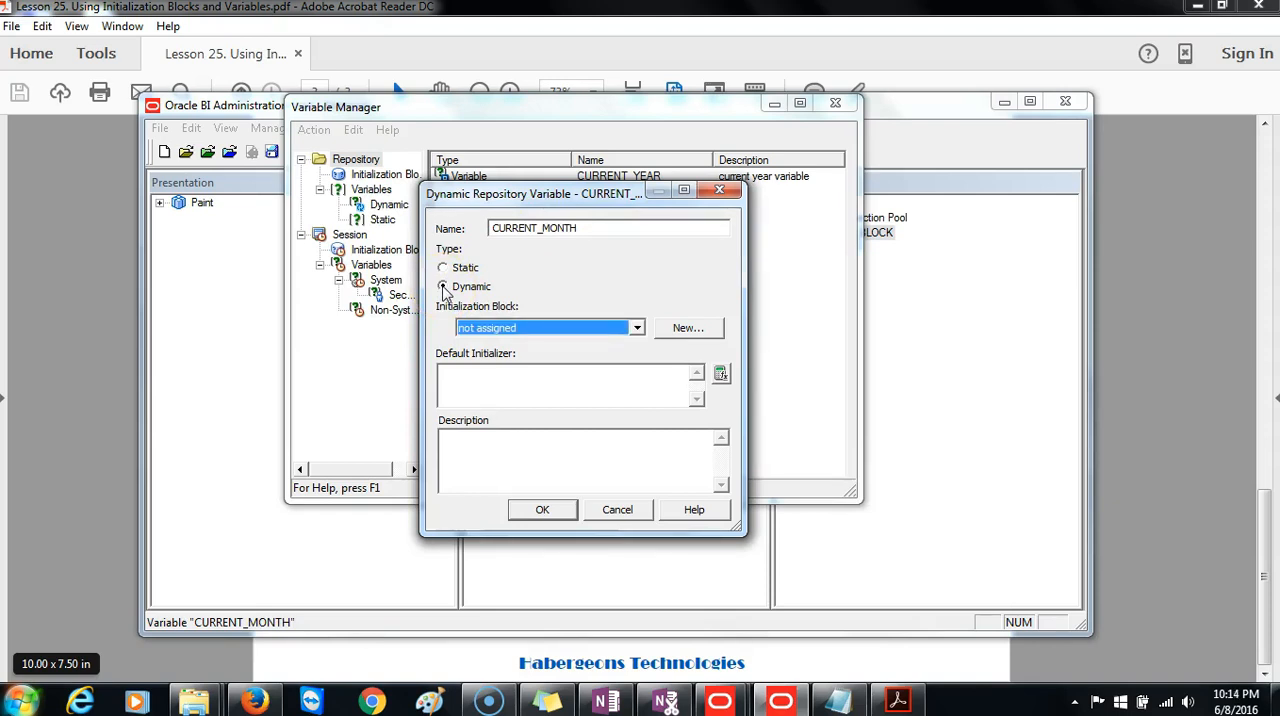
Add a new initialization block named CURMTH_BLOCK for the variable.
left_click(676, 329)
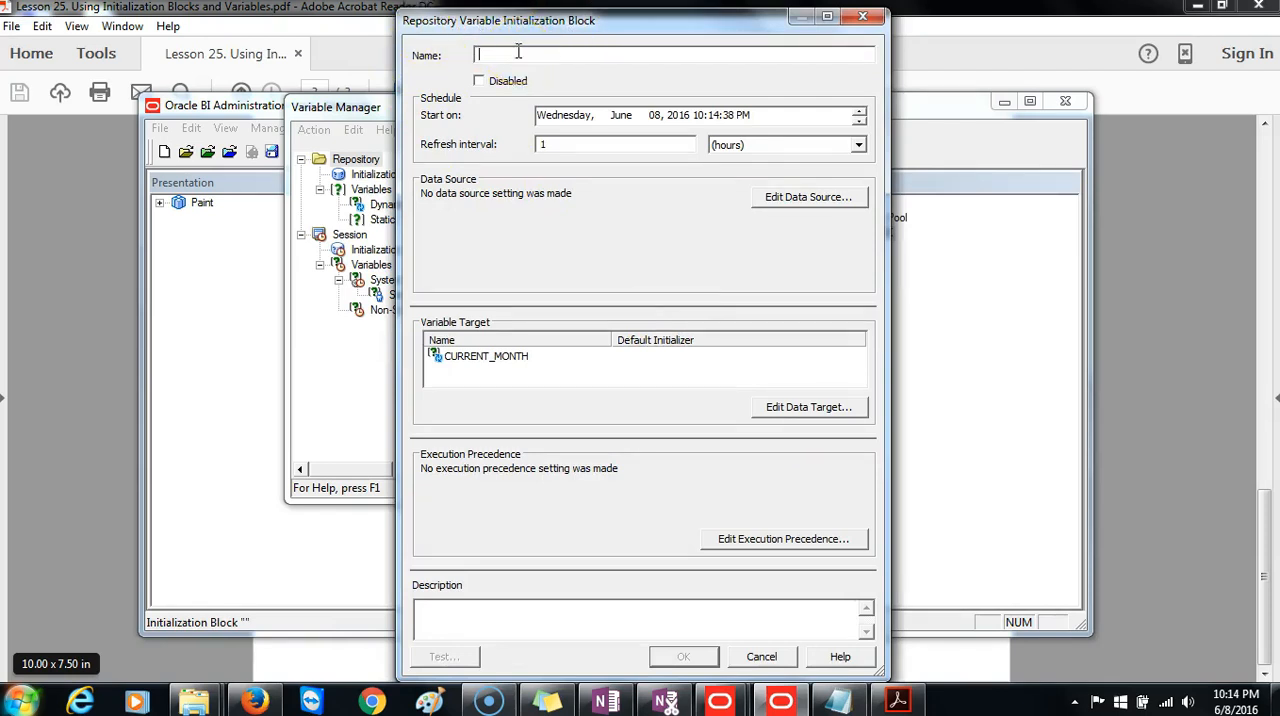
type("U")
key("BackSpace")
type("CURMTH_BLOCK")
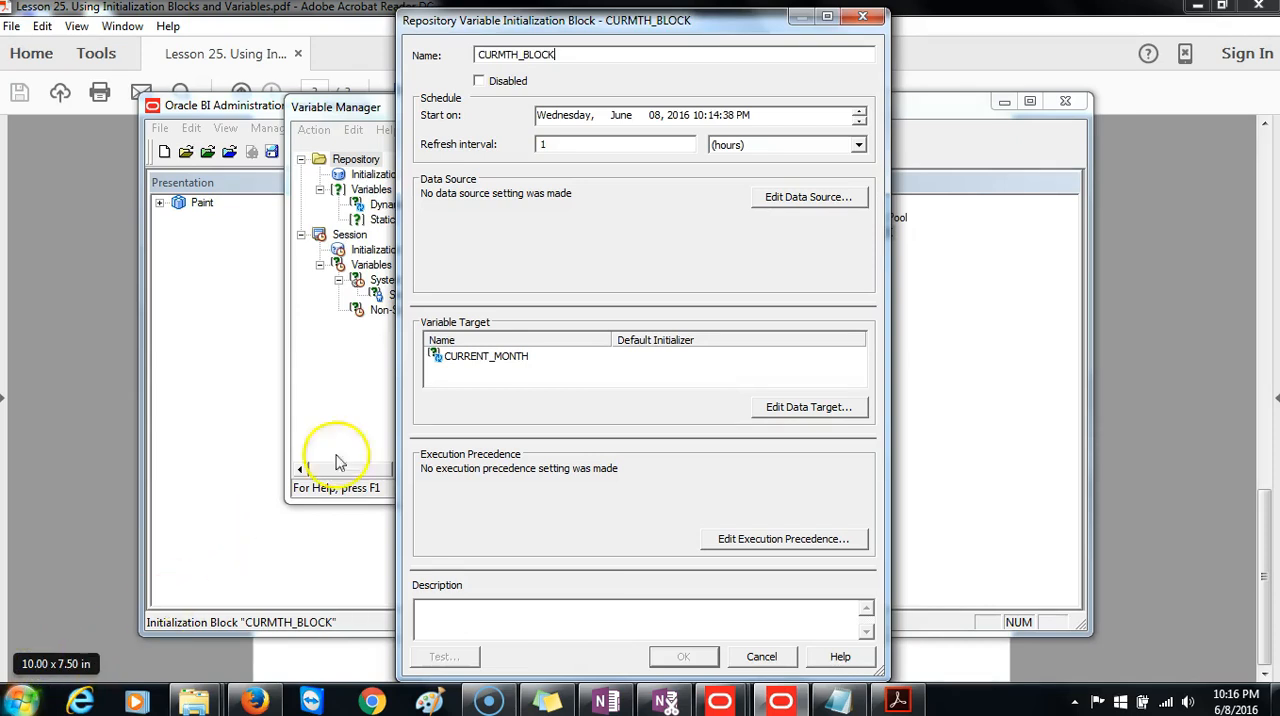
Set the block's data source to database-specific SQL and enter SELECT CALENDAR_MONTH_DESC FROM TIME_D as the default initialization string.
left_click(818, 197)
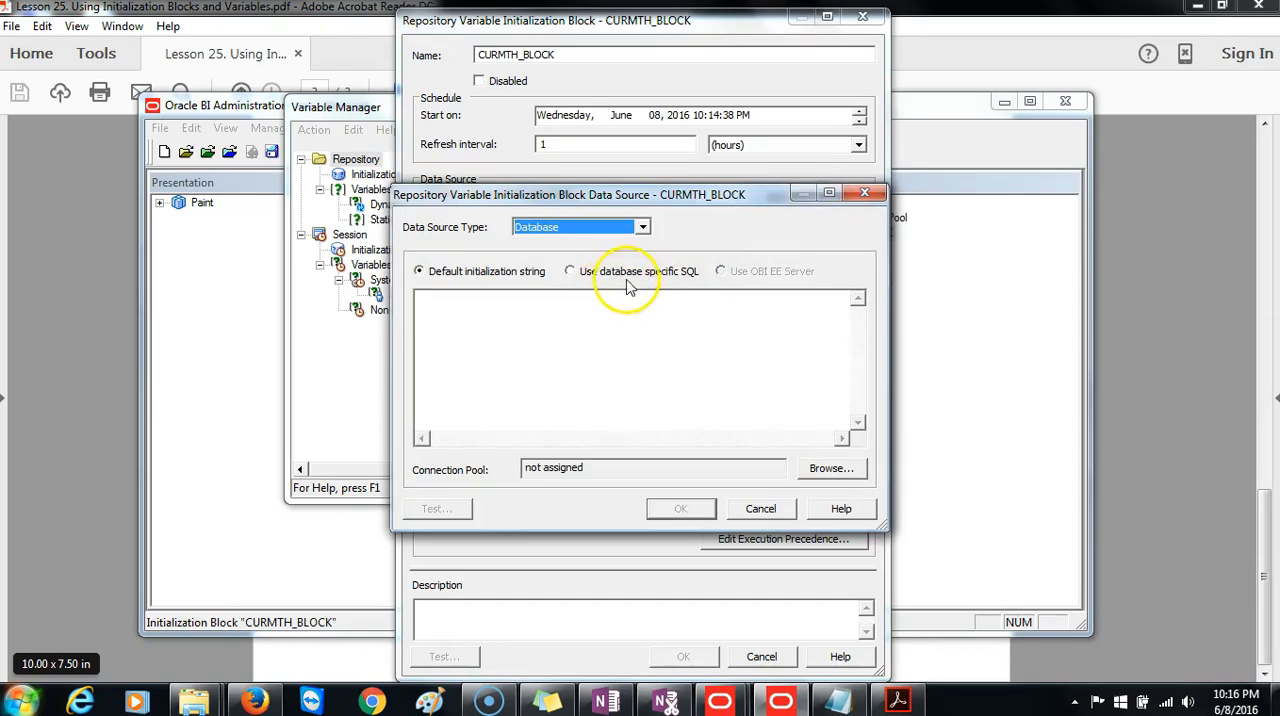
left_click(569, 272)
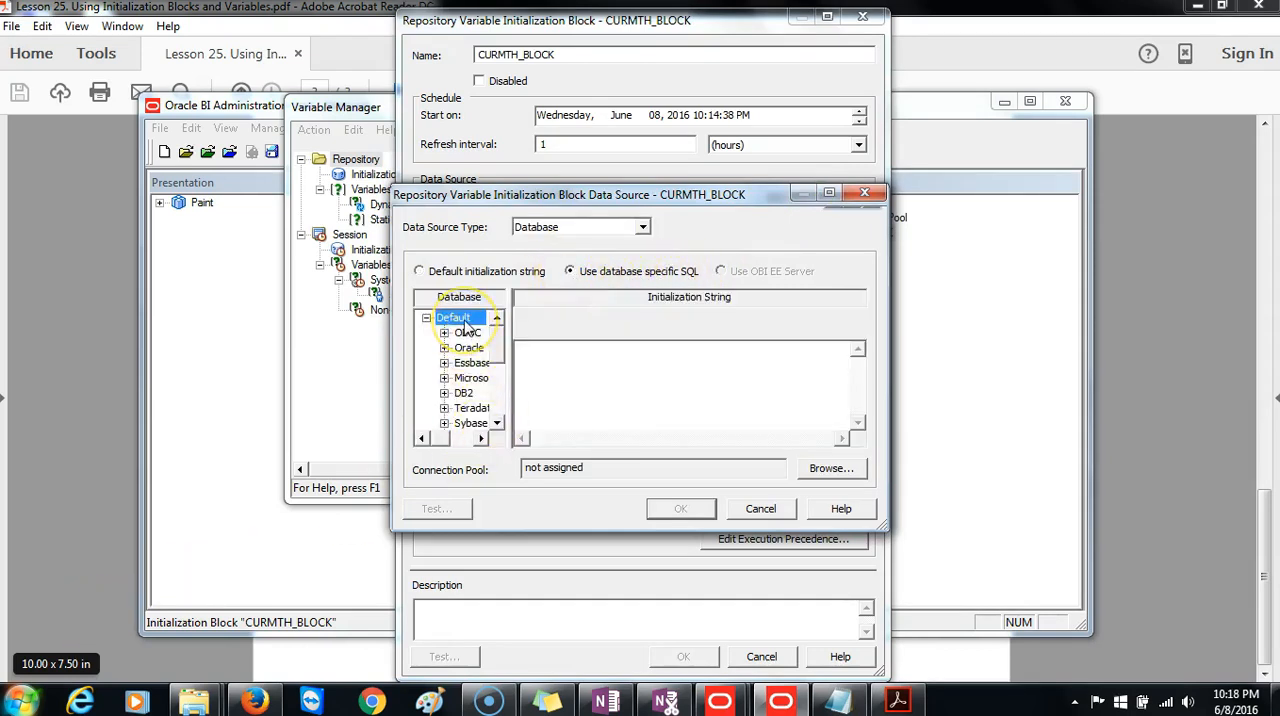
left_click(554, 357)
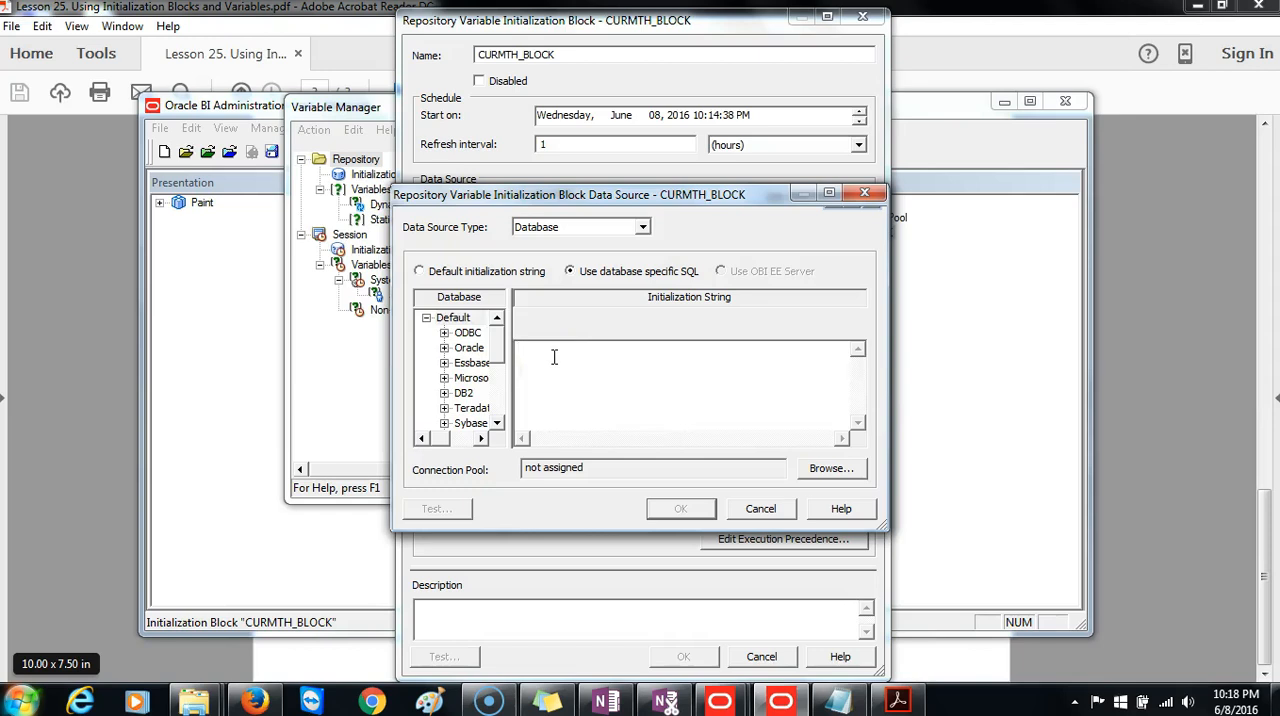
type("SELECT CALENDAR_MONTH")
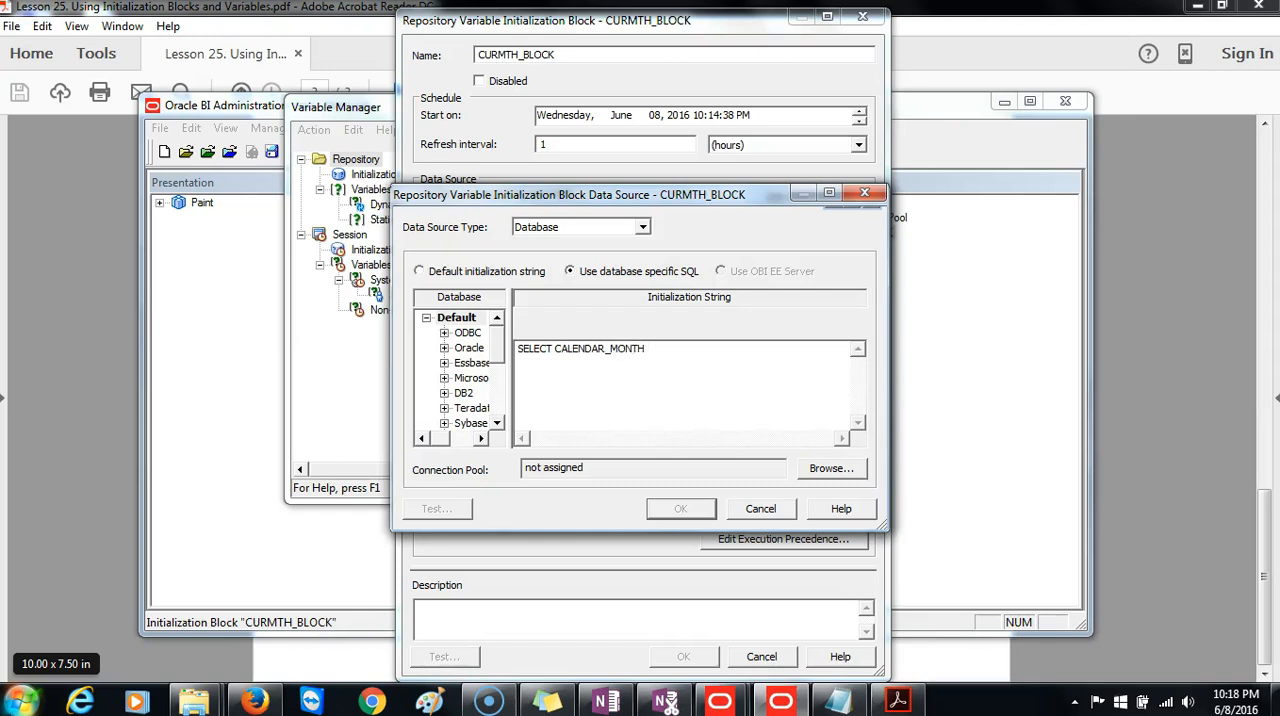
type("_DESC FROM TIME_D")
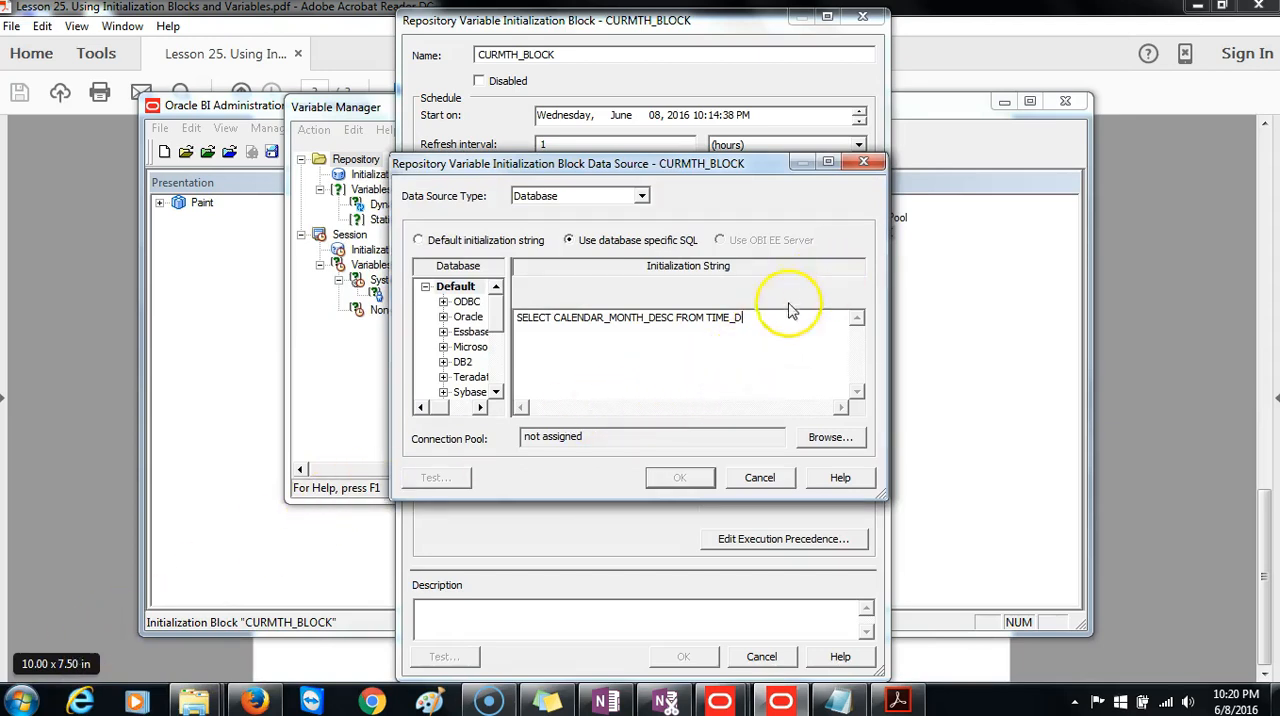
Add the condition WHERE TRUNC(GREG_DT) = TRUNC(SYSDATE -2550) on a second line of the initialization string.
key("Return")
type("WHERE TRUNC(GREG_DT) ")
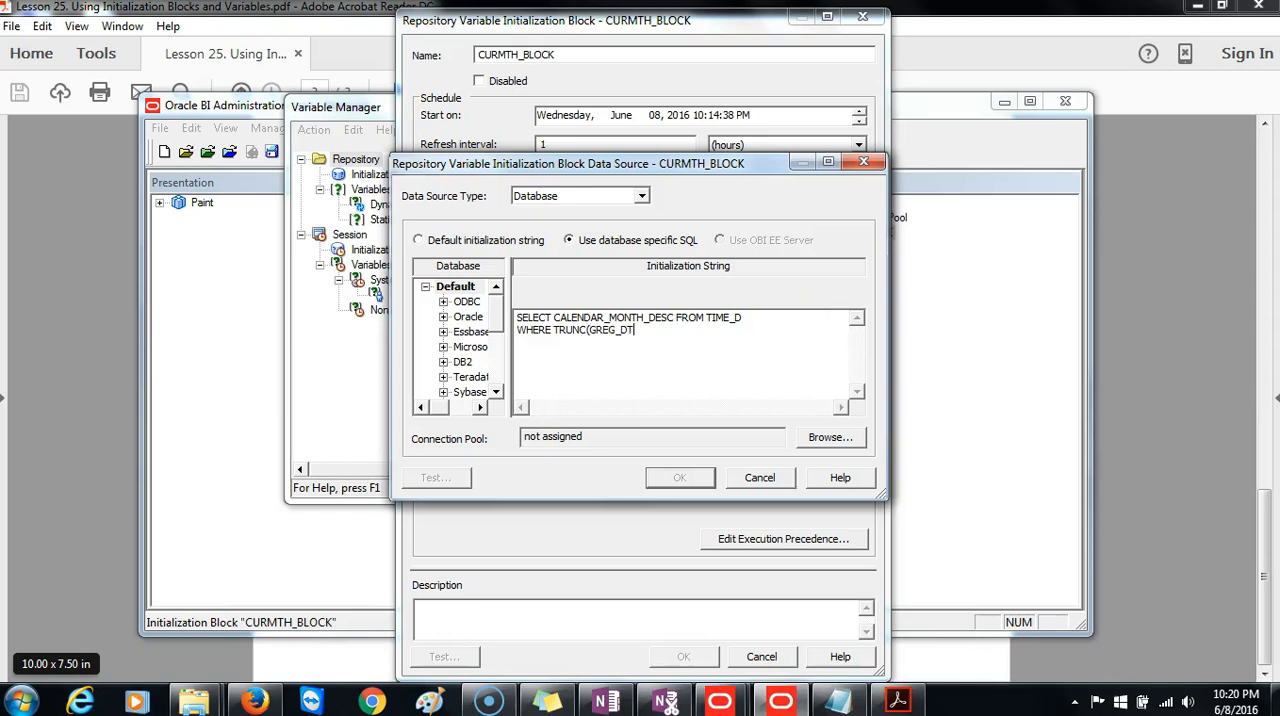
type("= TRUNC(SYSDATE -2550)")
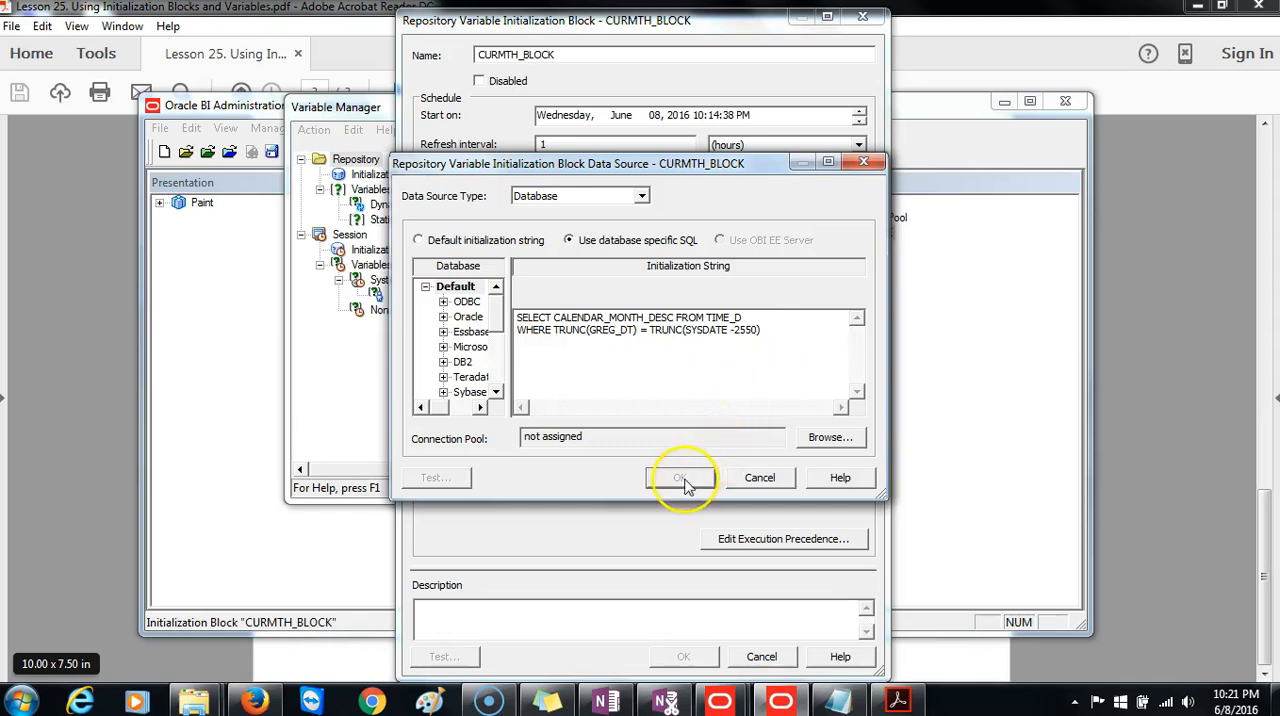
Assign the INIT_BLOCK connection pool to the data source and accept the data source settings.
left_click(815, 441)
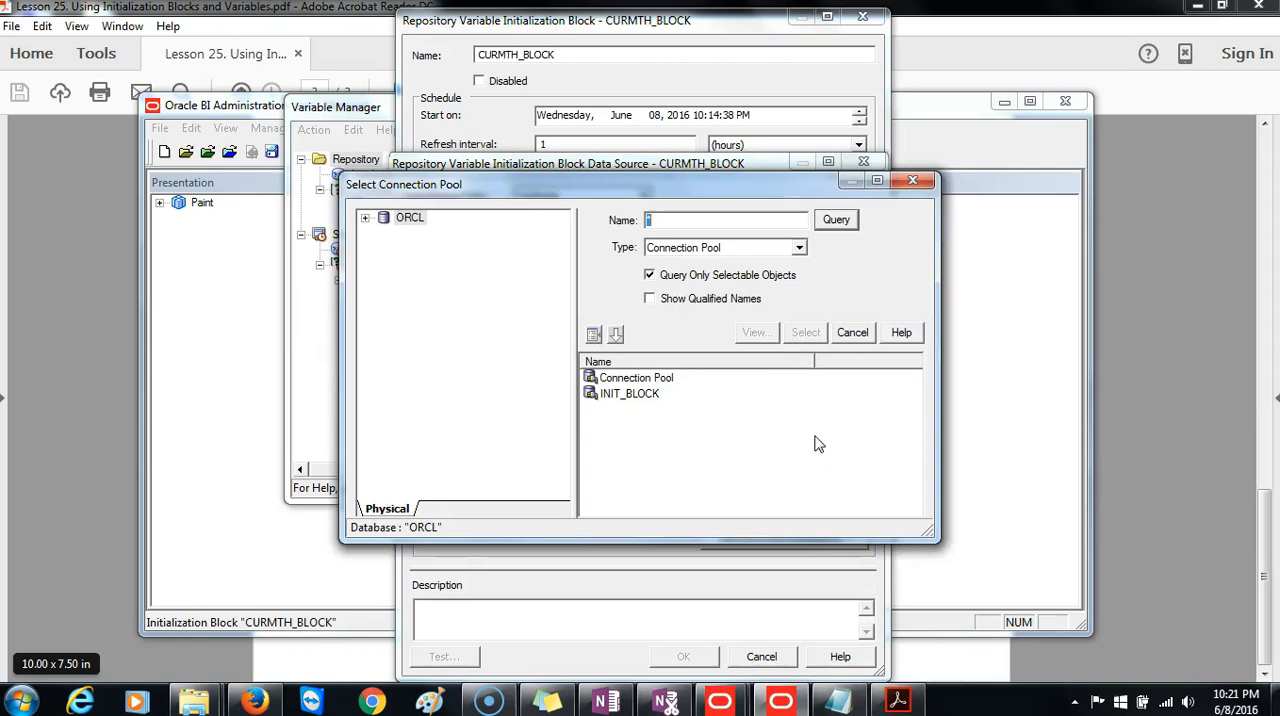
left_click(650, 400)
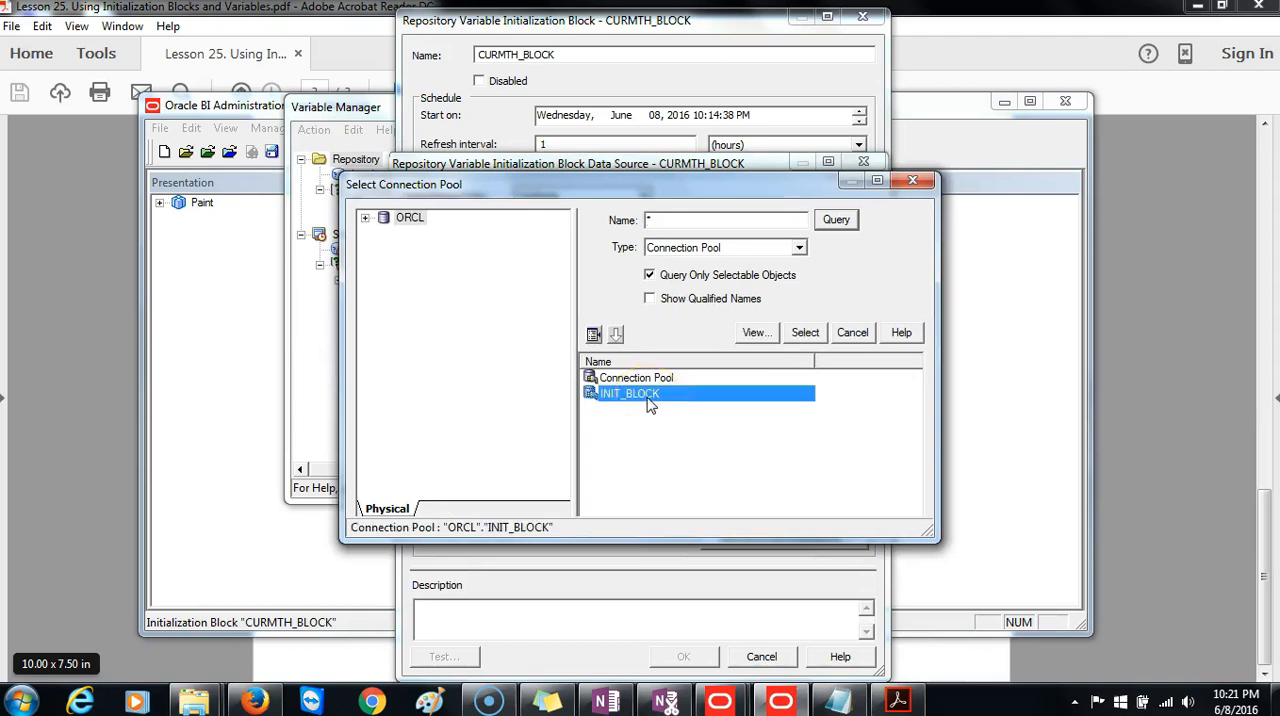
left_click(806, 334)
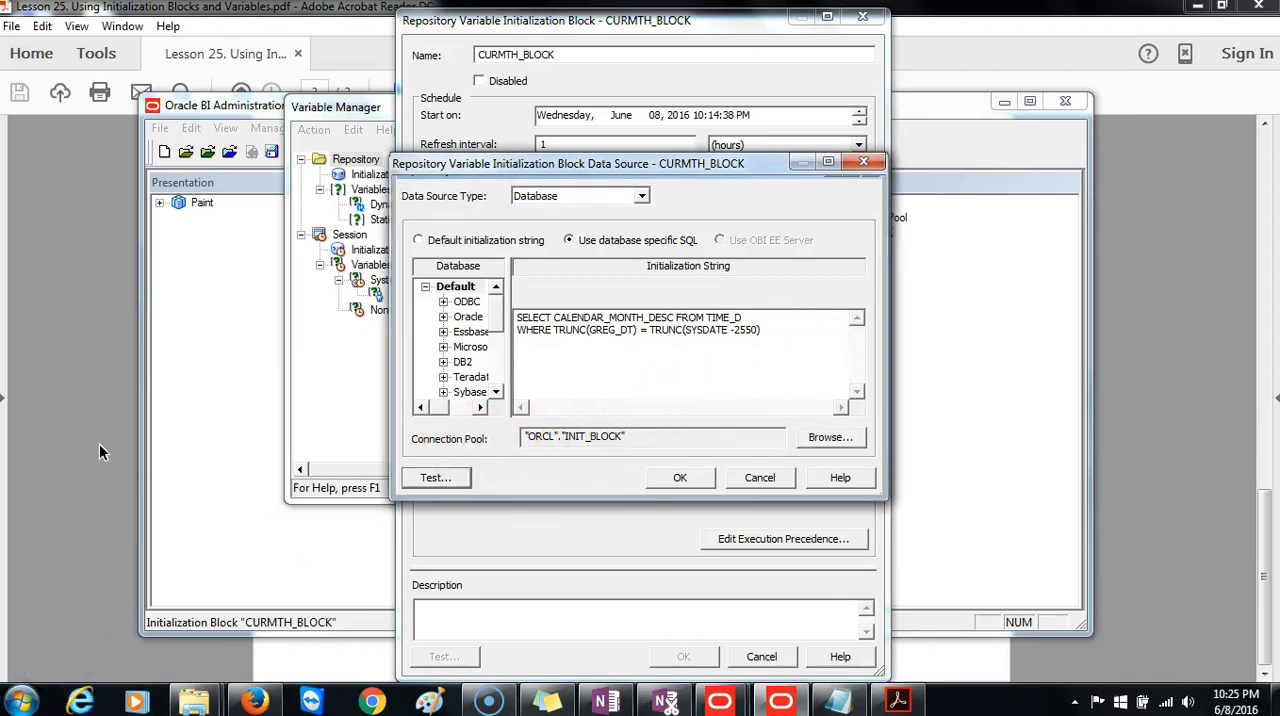
left_click(680, 477)
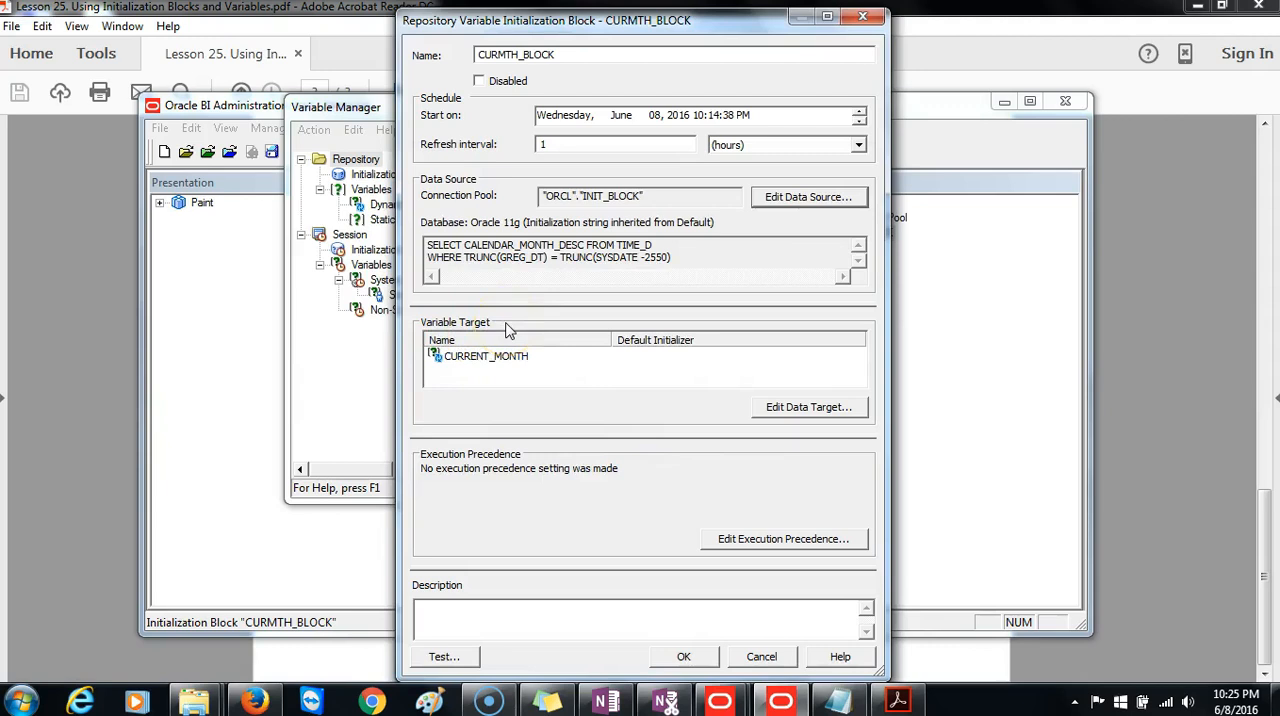
Check that CURRENT_MONTH is the variable target of the initialization block, leaving its default initializer blank.
left_click(492, 362)
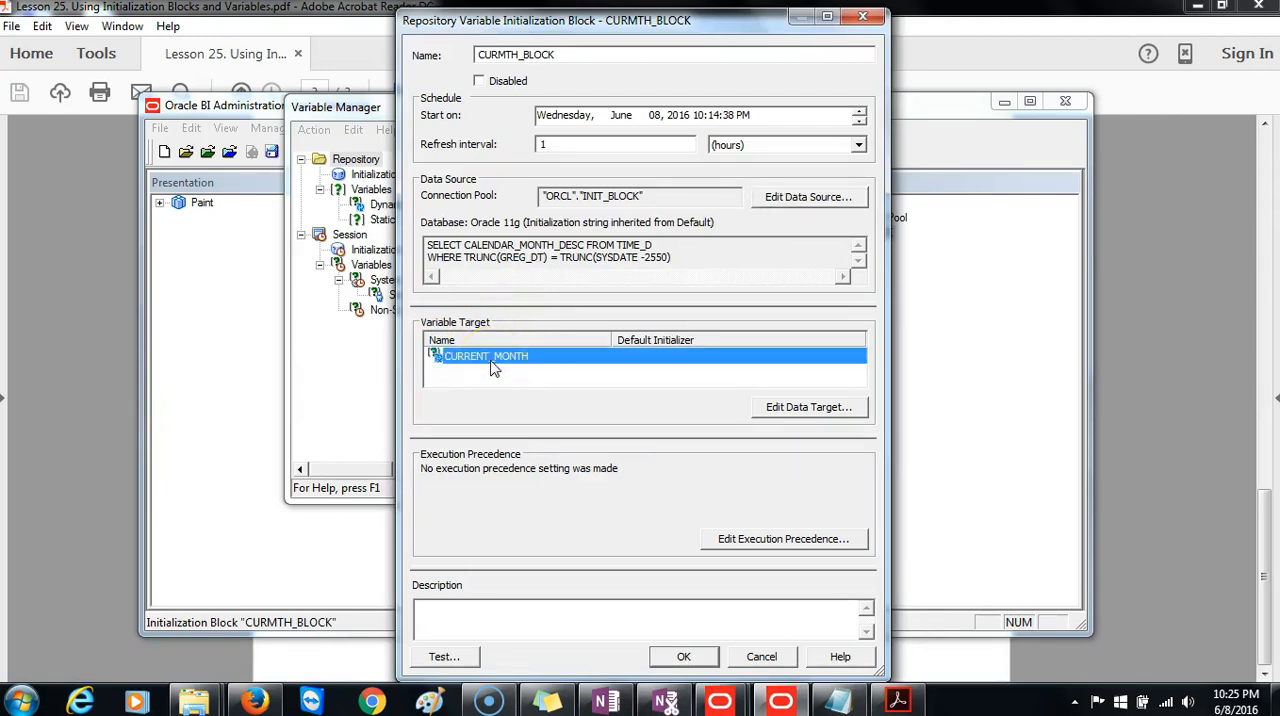
left_click(789, 412)
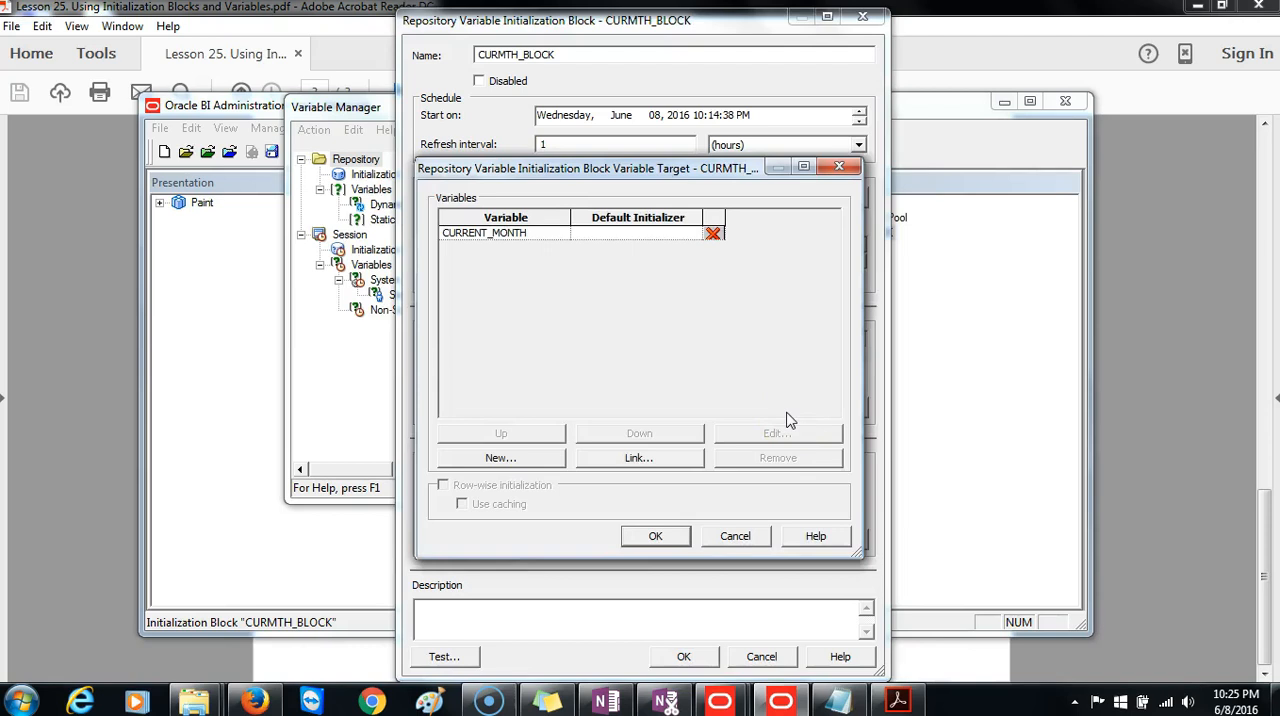
left_click(494, 238)
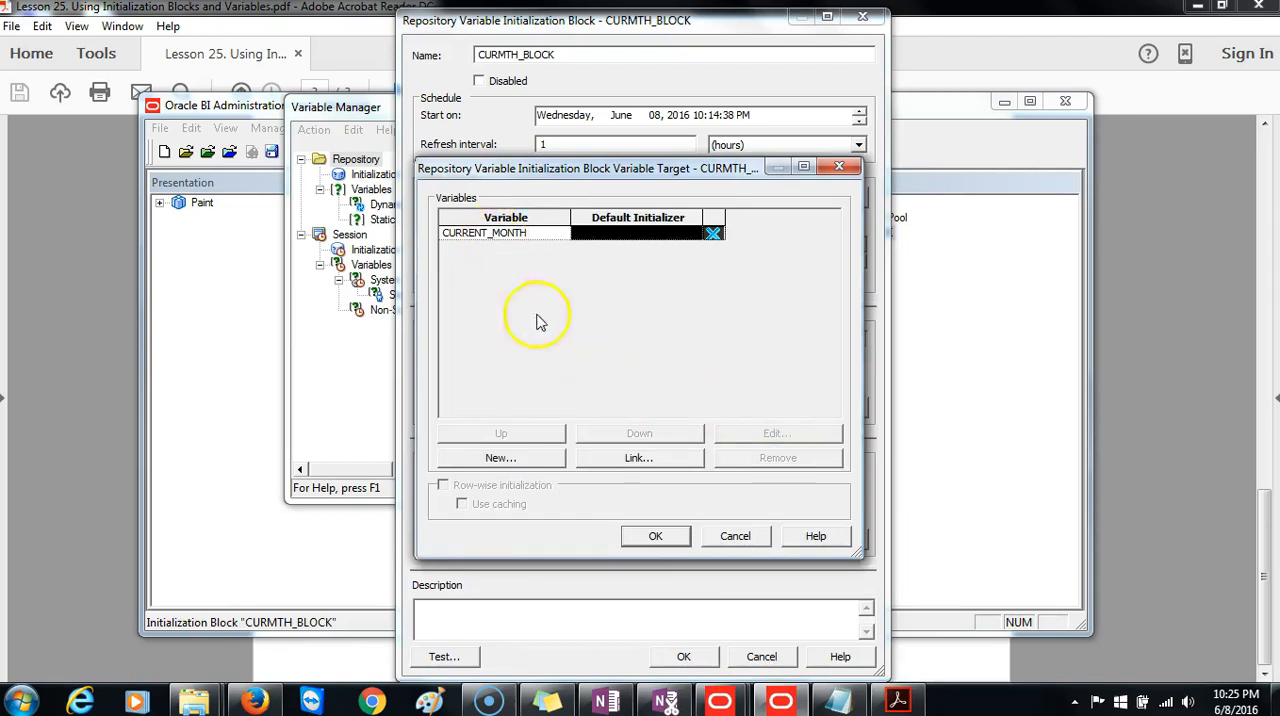
left_click(652, 536)
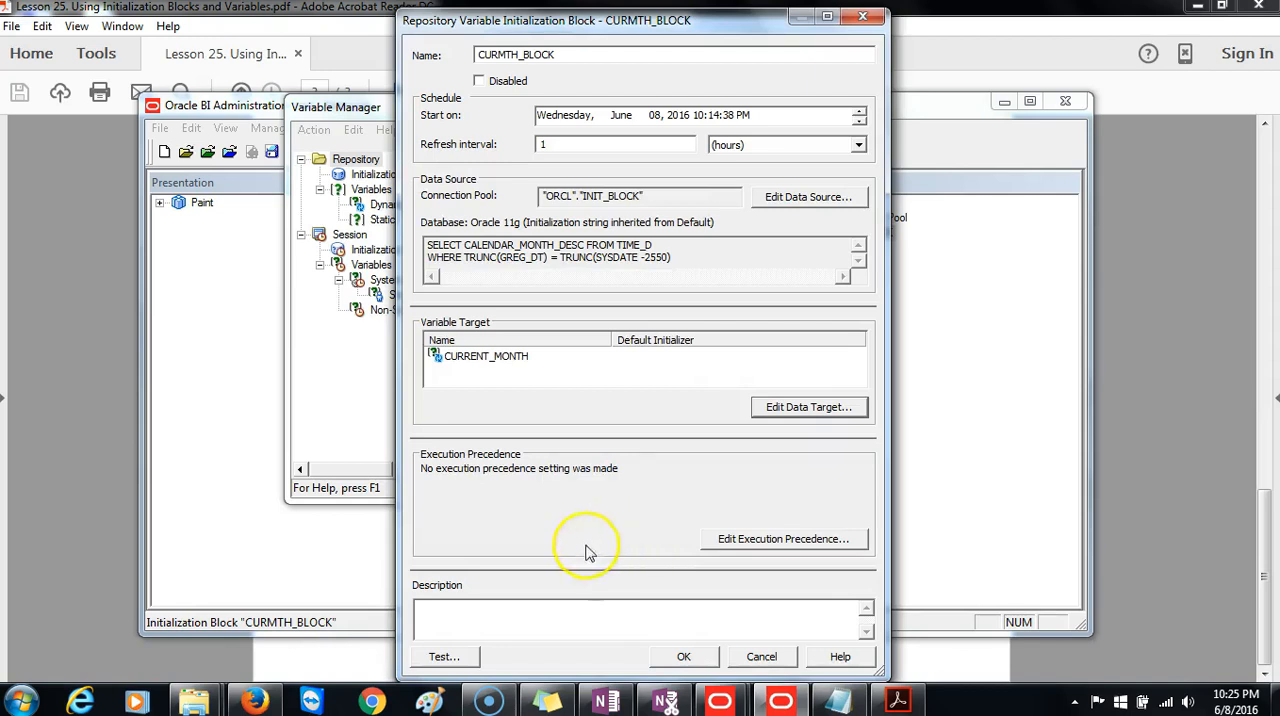
Test the CURMTH_BLOCK initialization block and its data source query.
left_click(452, 658)
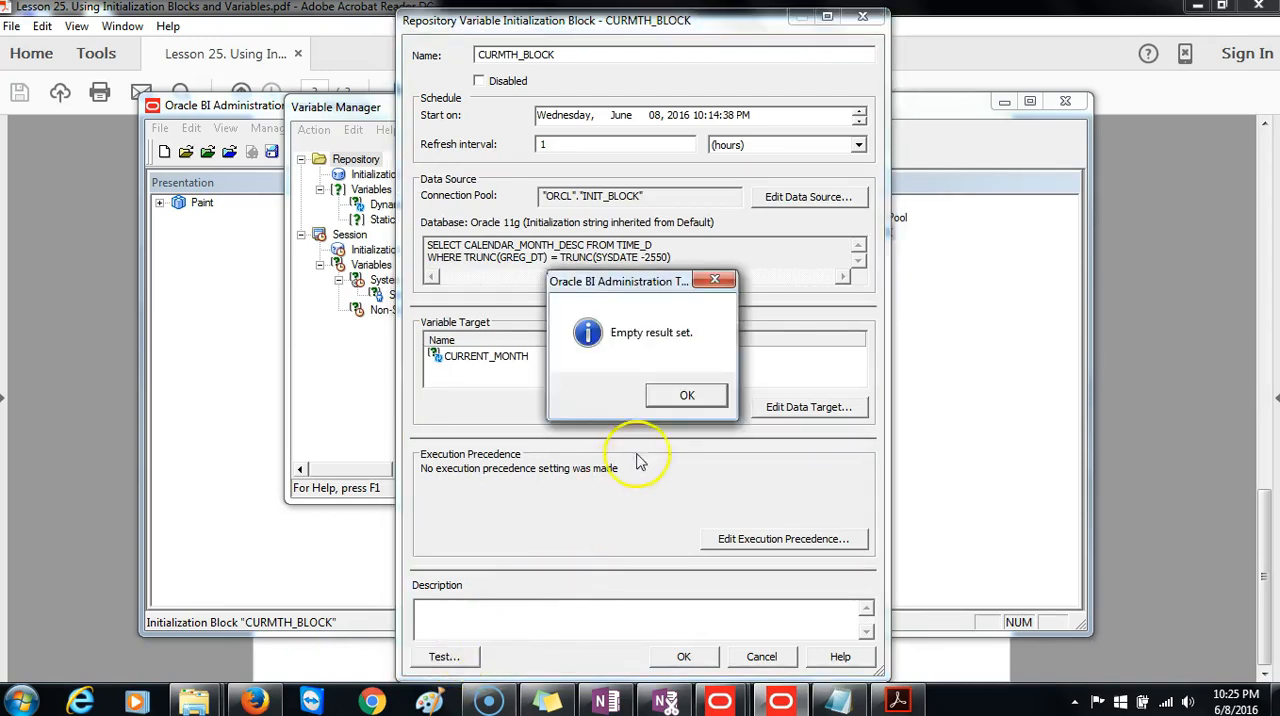
left_click(681, 401)
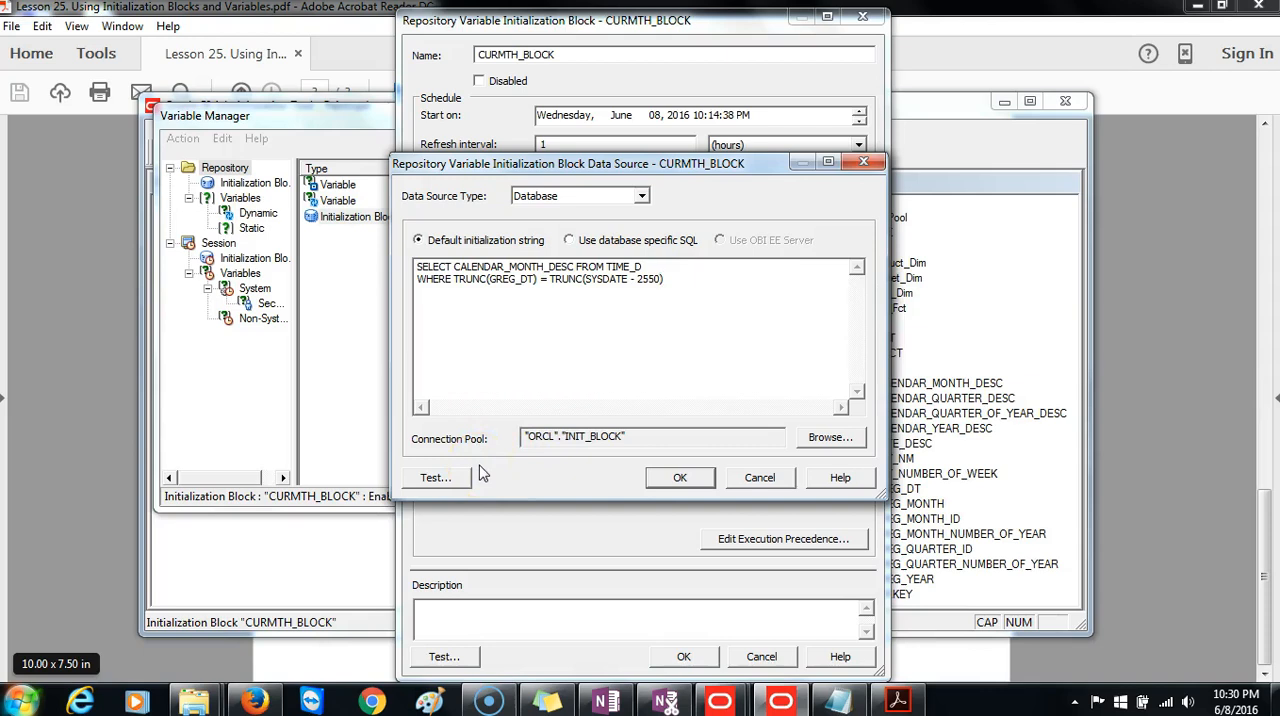
left_click(440, 476)
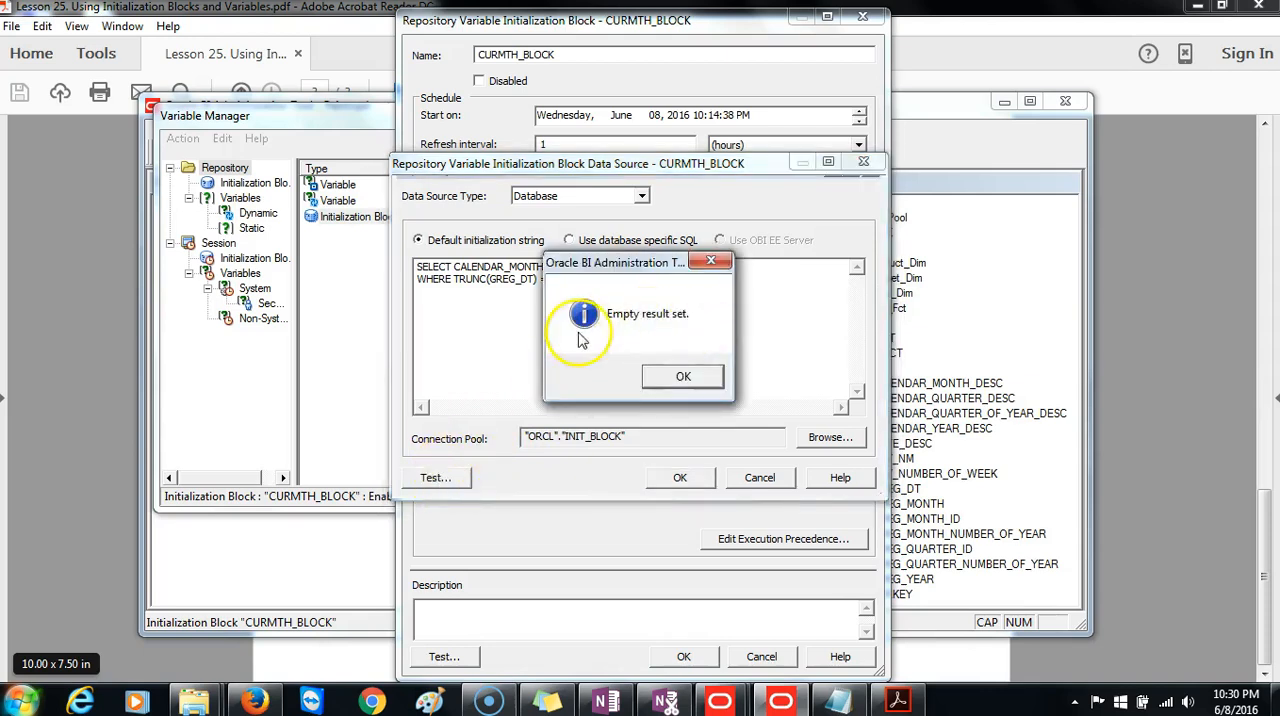
left_click(676, 376)
Set the number of days subtracted from SYSDATE in the initialization string to 2800 and test the query.
left_click(640, 282)
left_click_drag(640, 282, 657, 281)
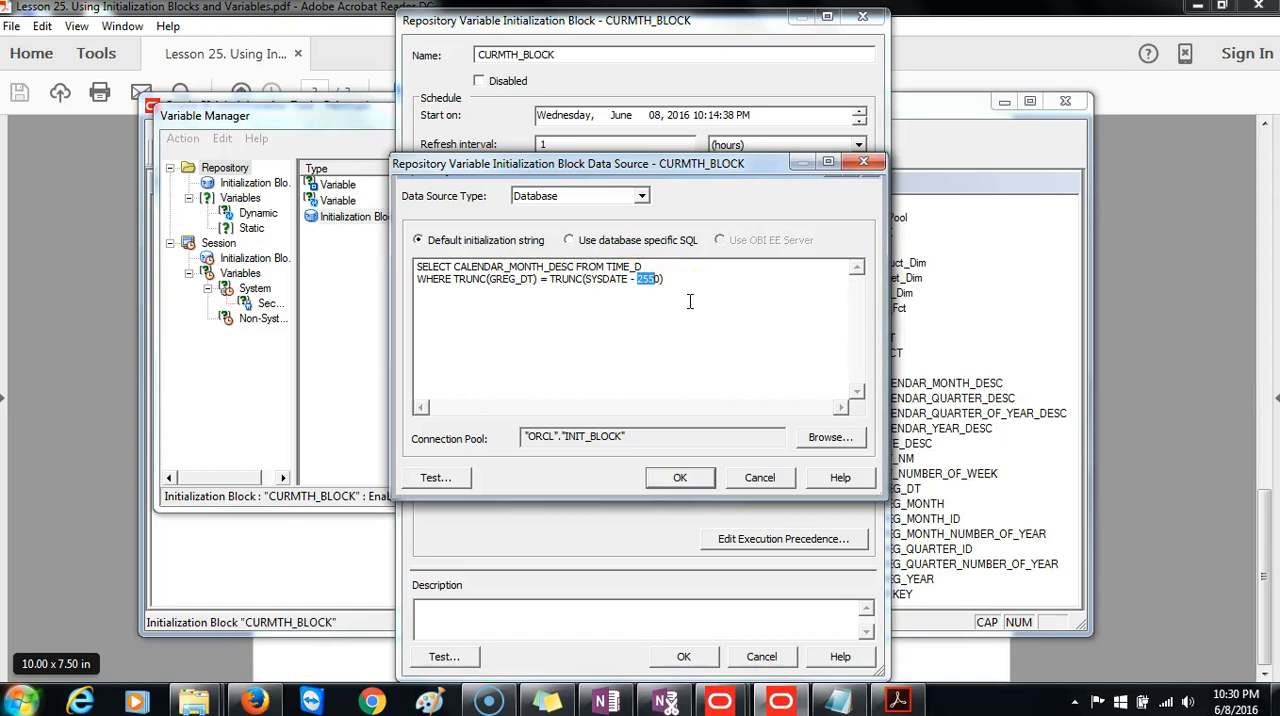
key("BackSpace")
type("2800")
left_click(432, 478)
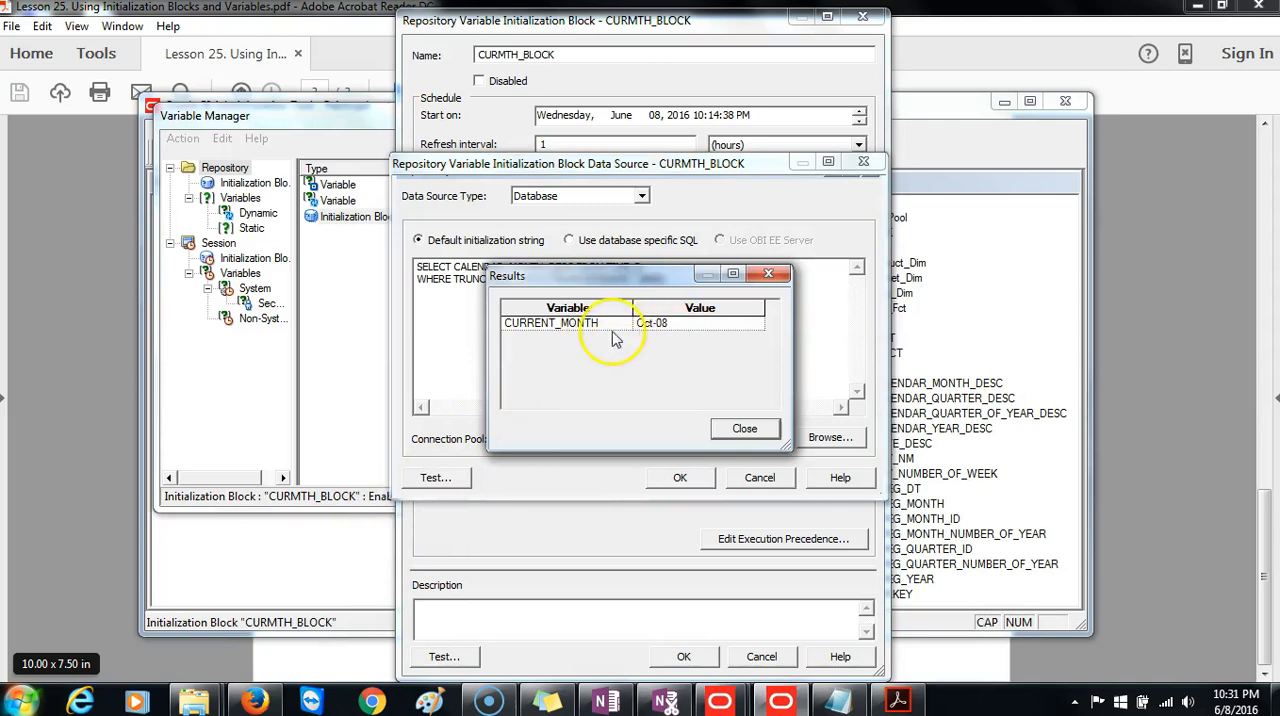
left_click(747, 428)
Set the number of days subtracted from SYSDATE to 2900, test the query and accept the data source.
left_click(651, 279)
key("BackSpace")
type("900)")
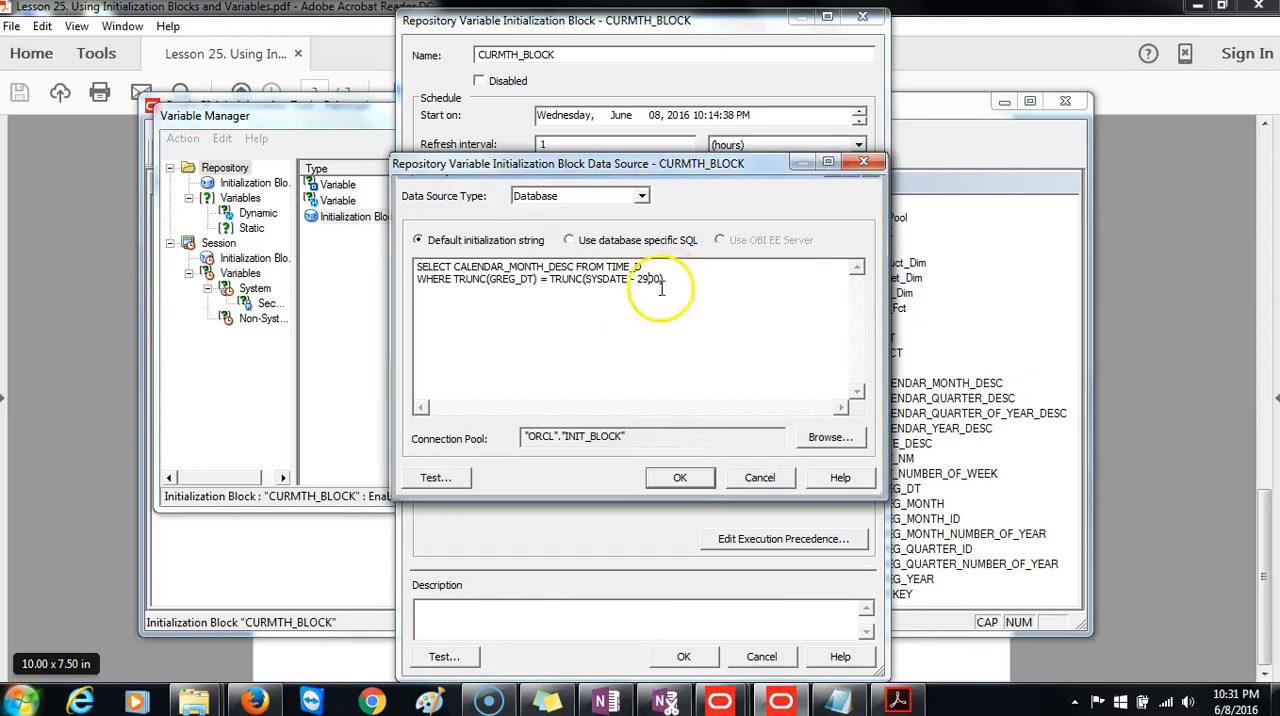
left_click(458, 478)
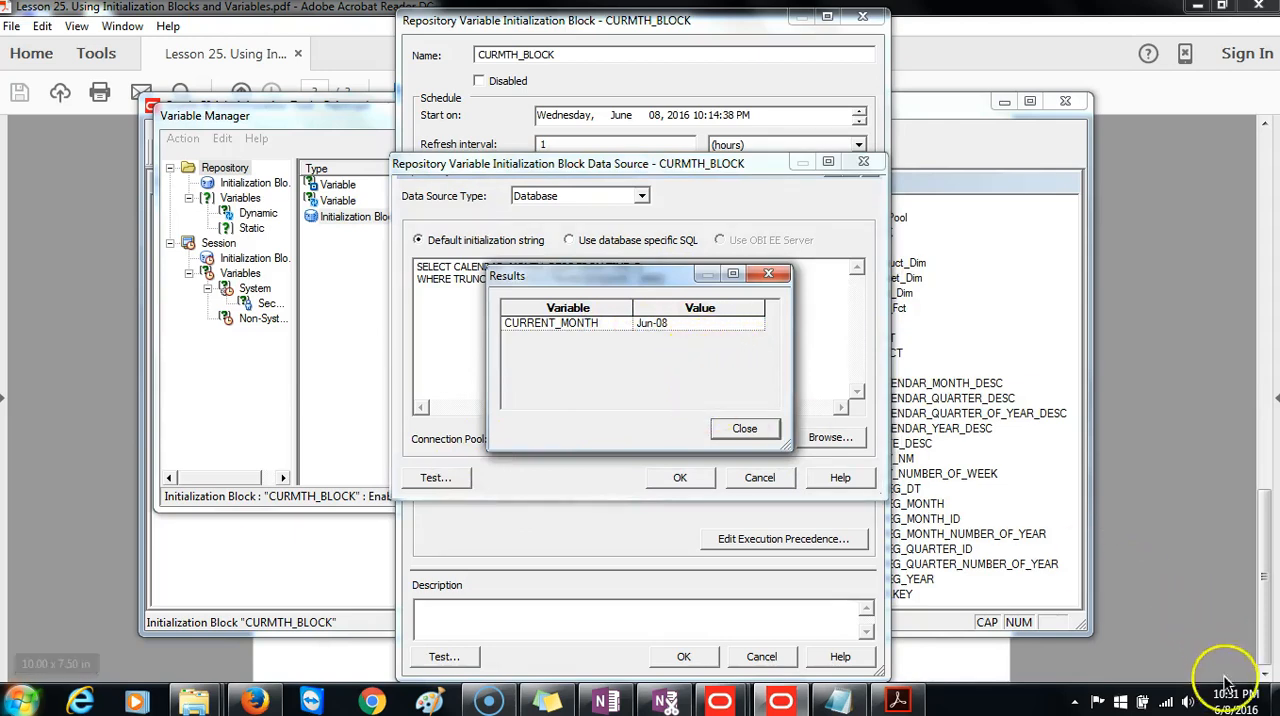
left_click(743, 426)
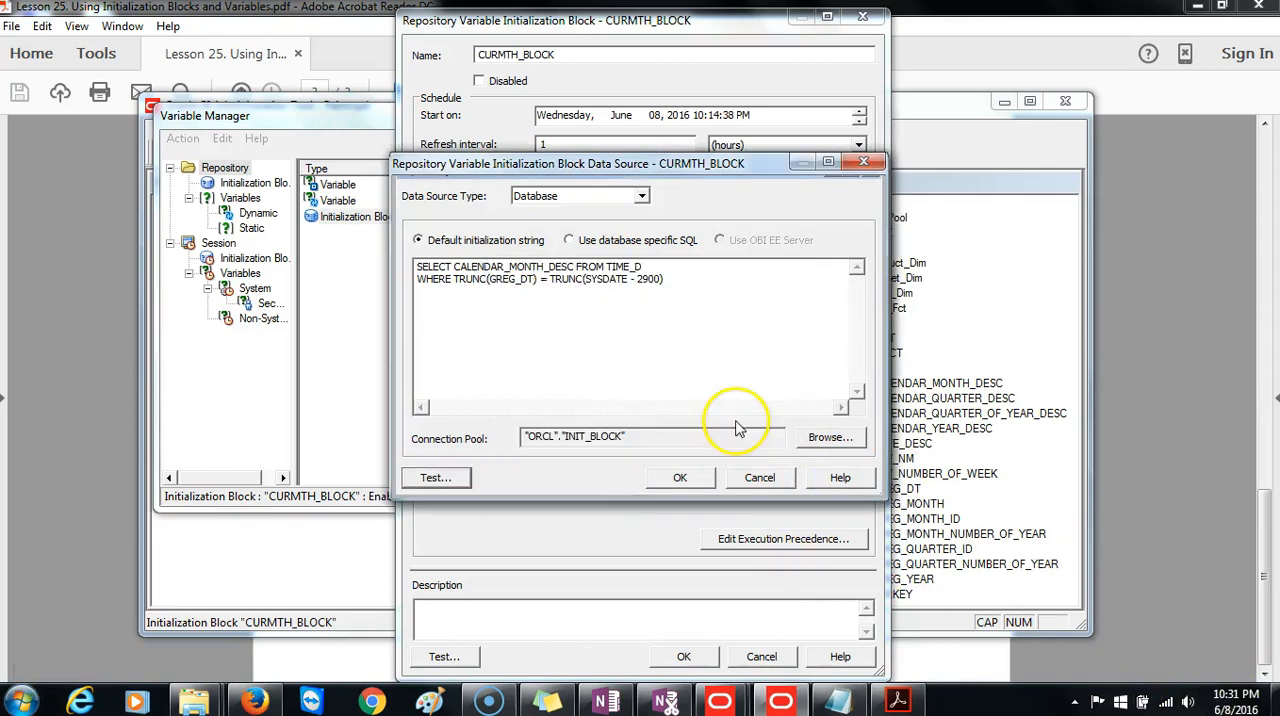
left_click(686, 484)
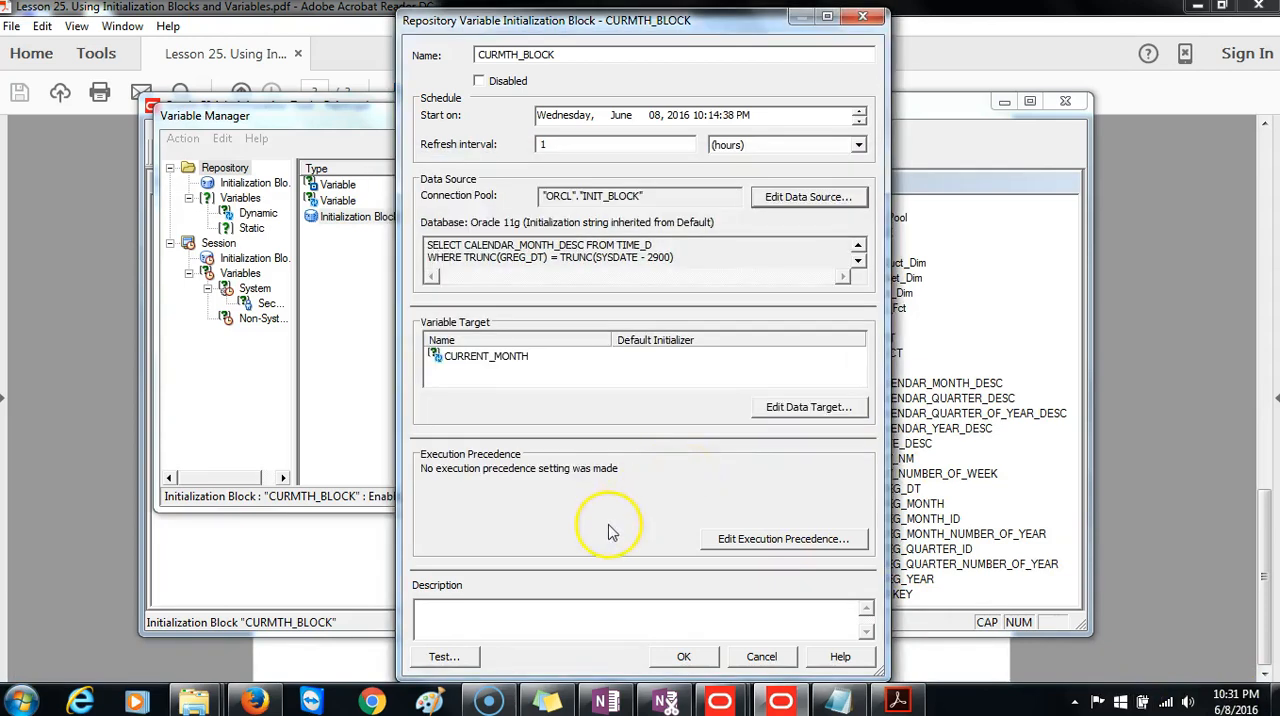
Test the finished CURMTH_BLOCK initialization block, accept it and close the Variable Manager.
left_click(442, 657)
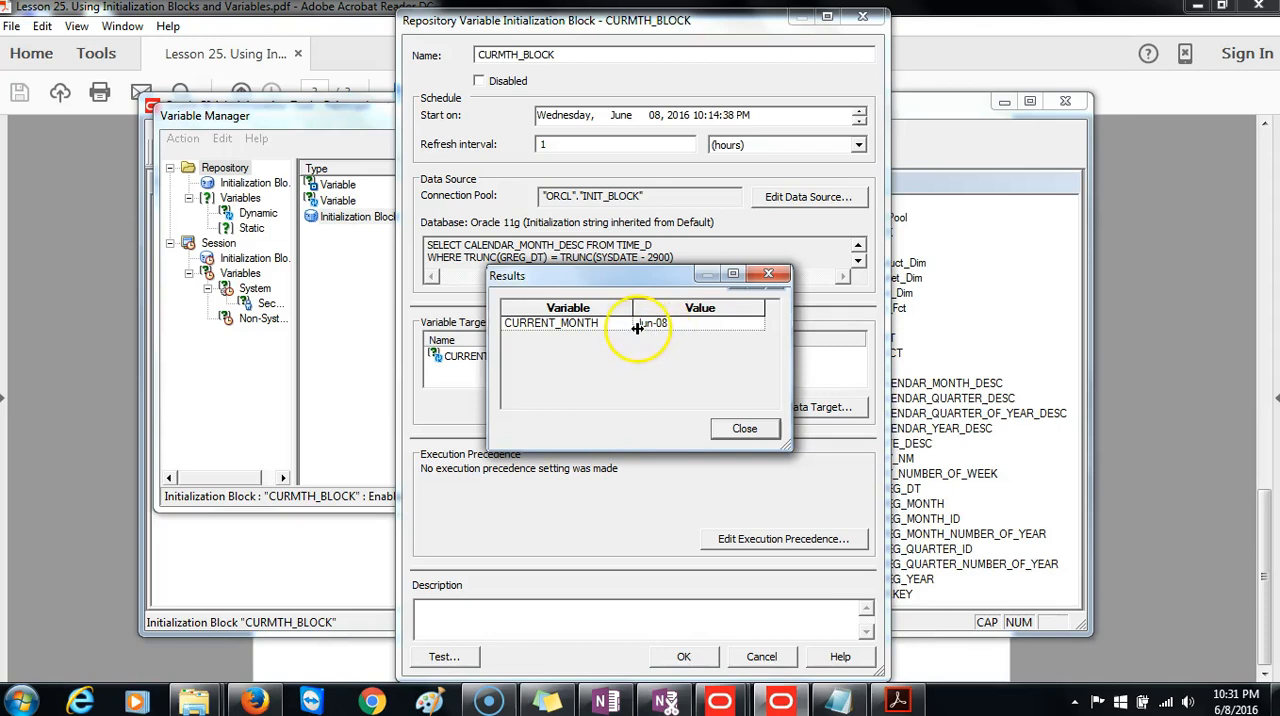
left_click(724, 429)
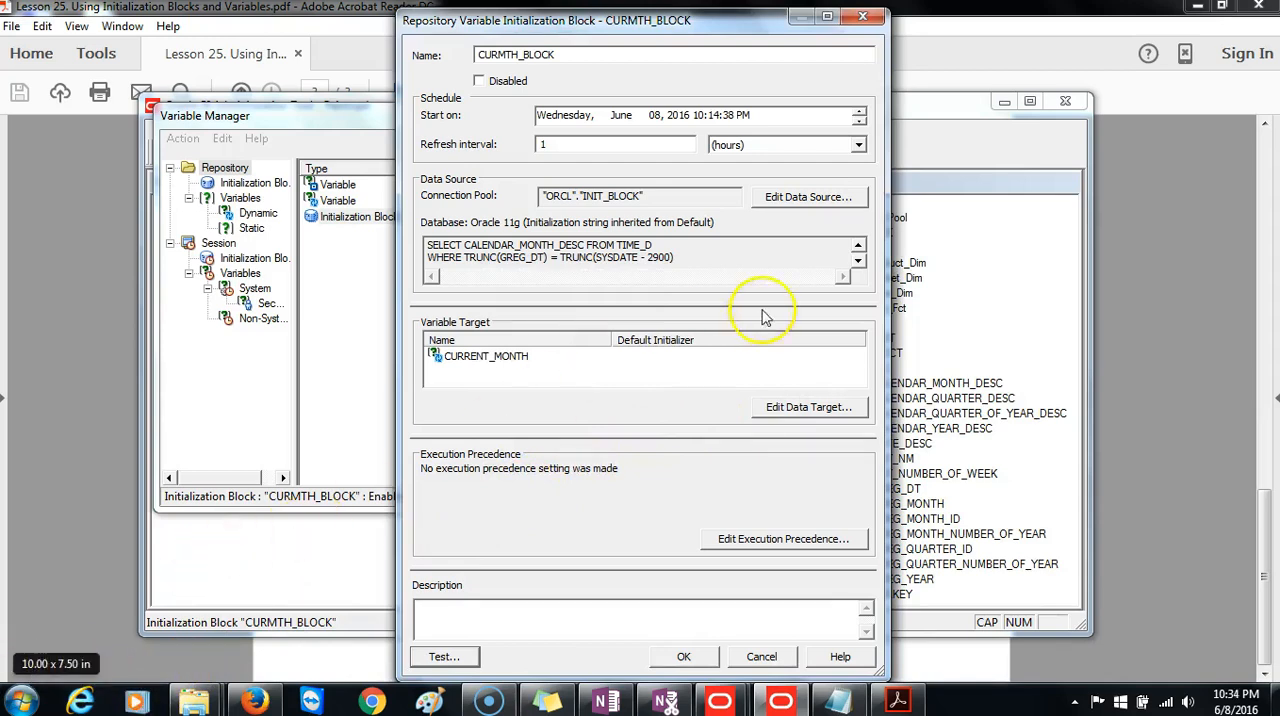
left_click(683, 657)
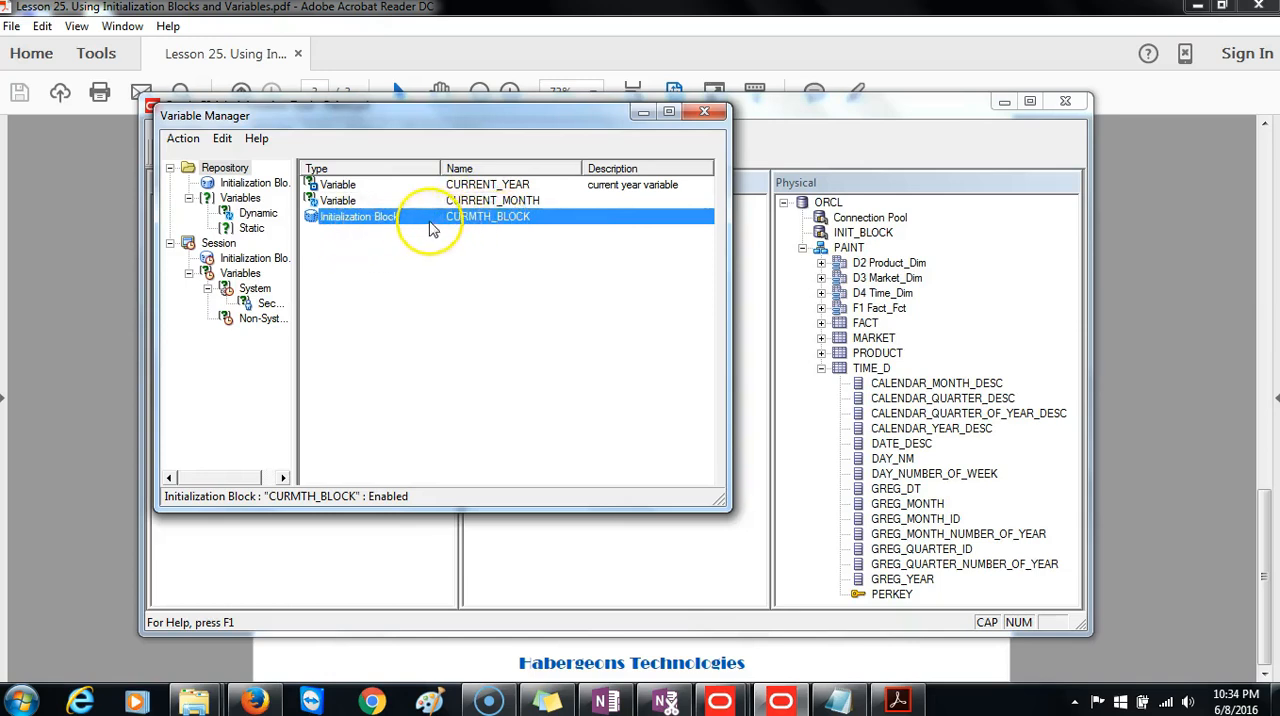
left_click(704, 111)
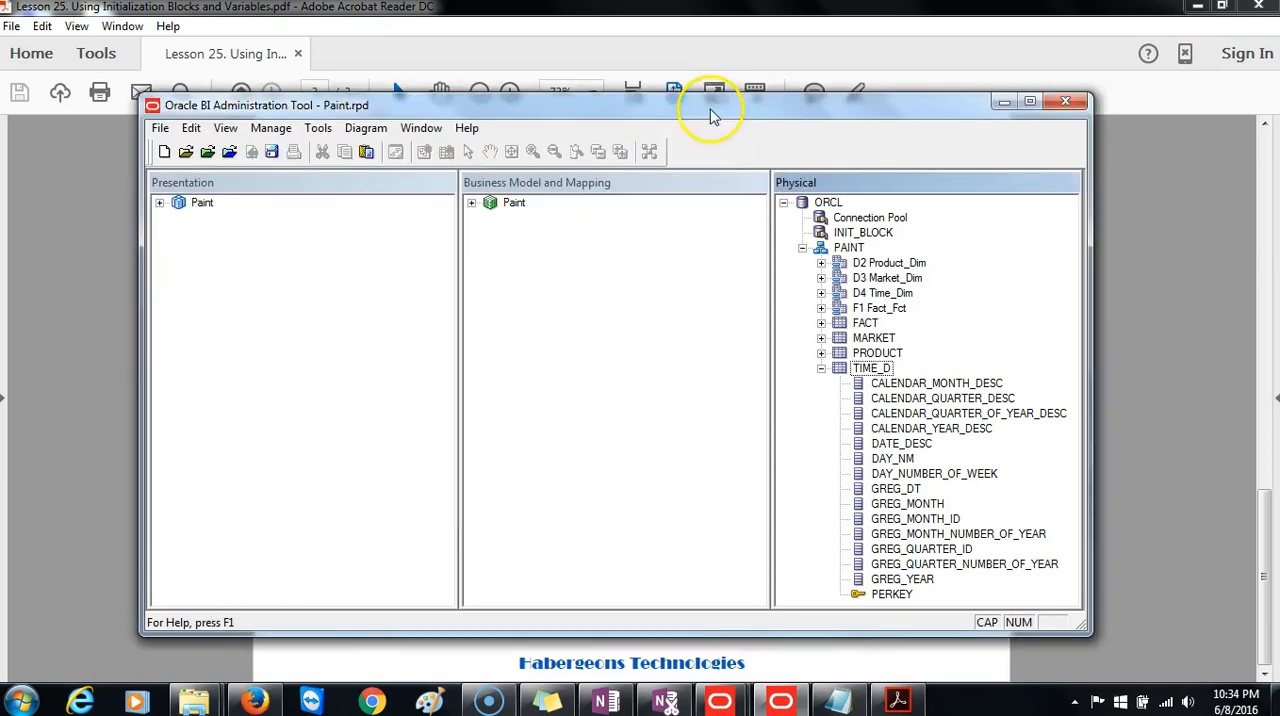
Save the Paint.rpd repository with a global consistency check.
left_click(271, 151)
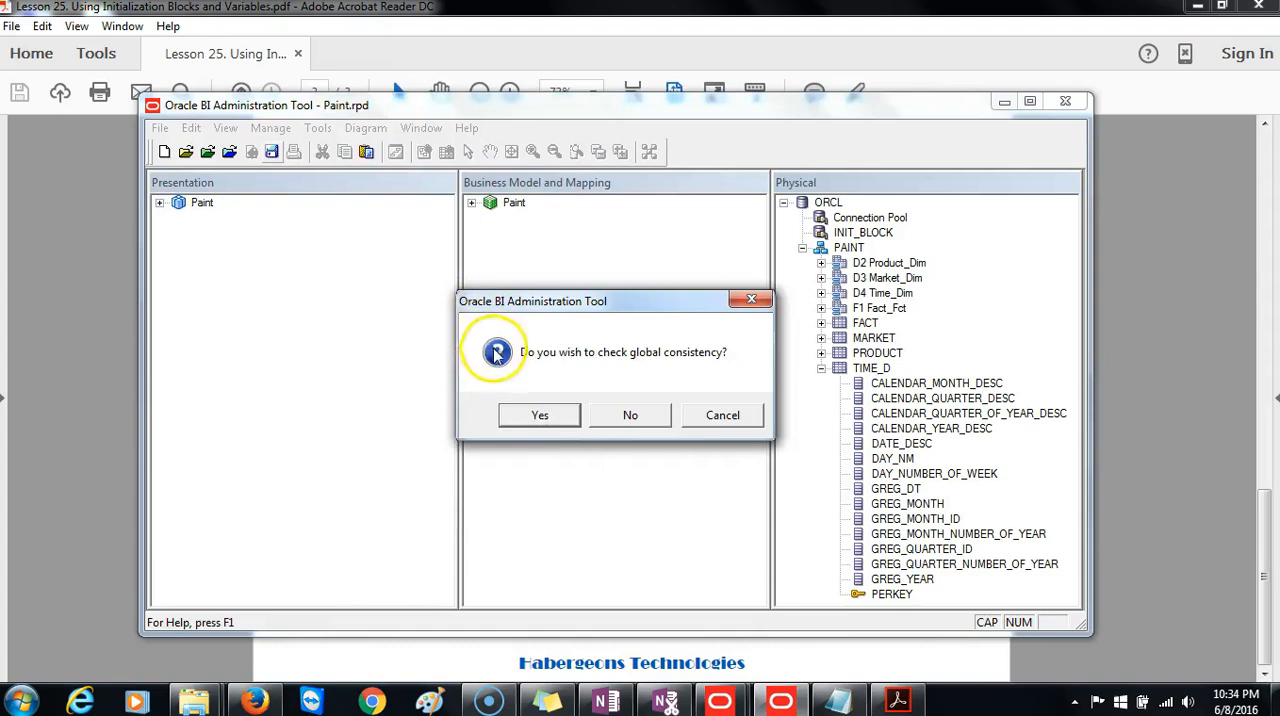
left_click(540, 416)
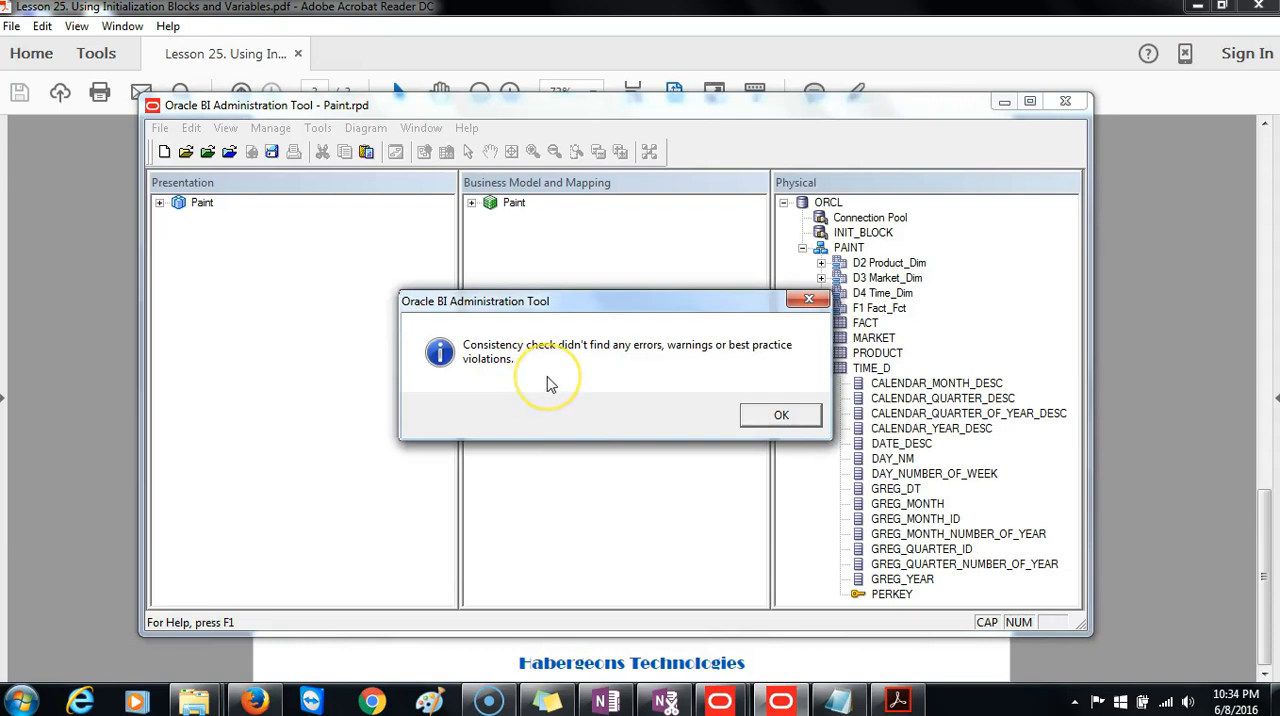
left_click(770, 415)
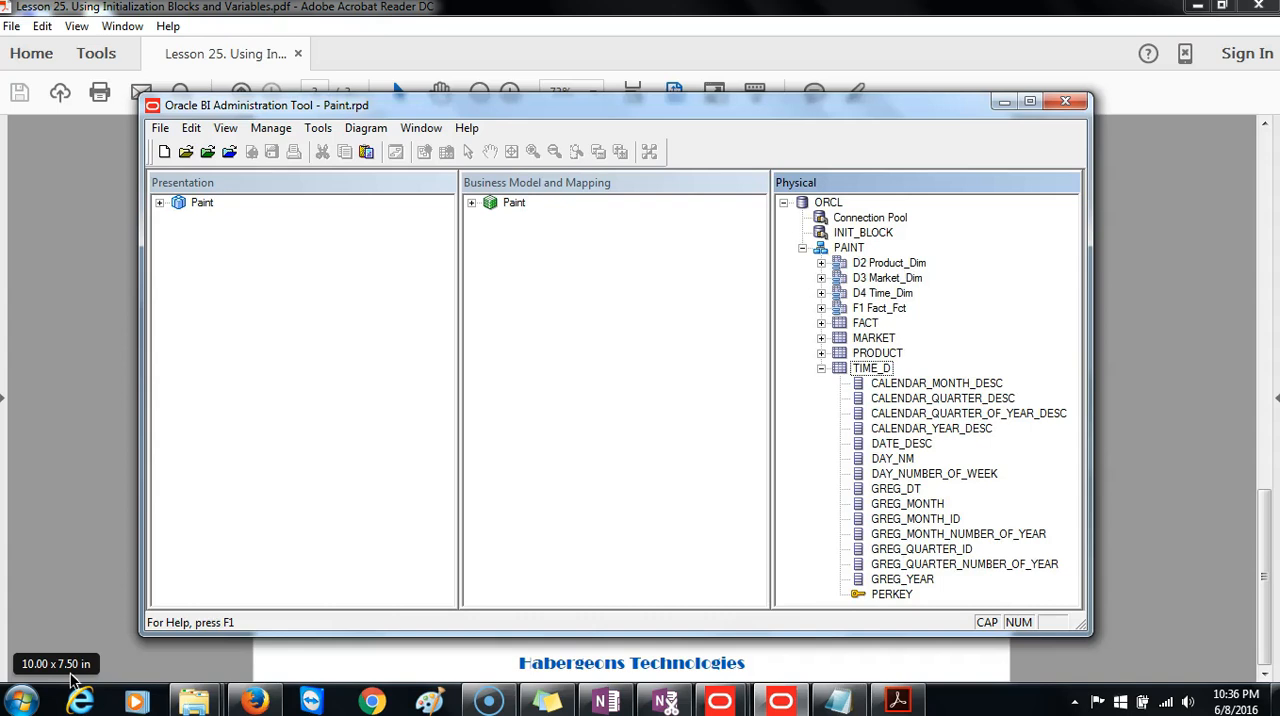
Switch to Enterprise Manager in Firefox, dismiss the expired page and log in with the administrator user name and password.
left_click(255, 702)
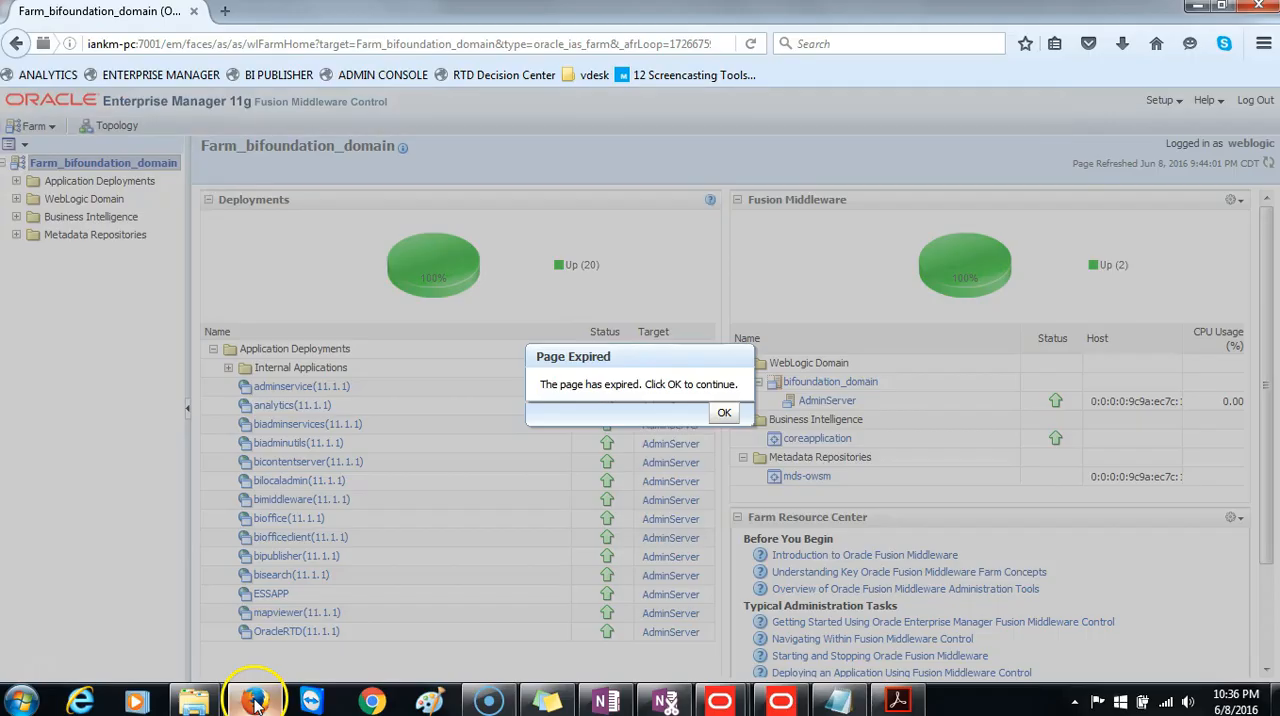
left_click(723, 413)
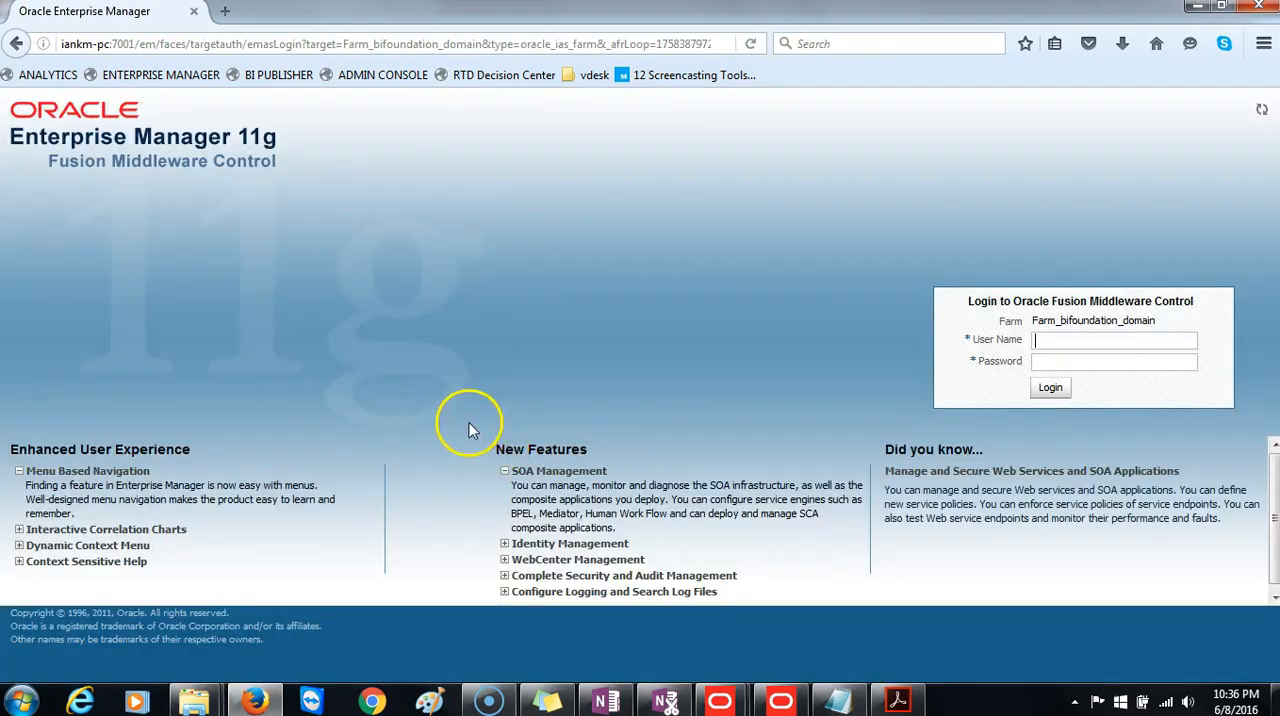
type("we")
left_click(1068, 359)
left_click(1060, 387)
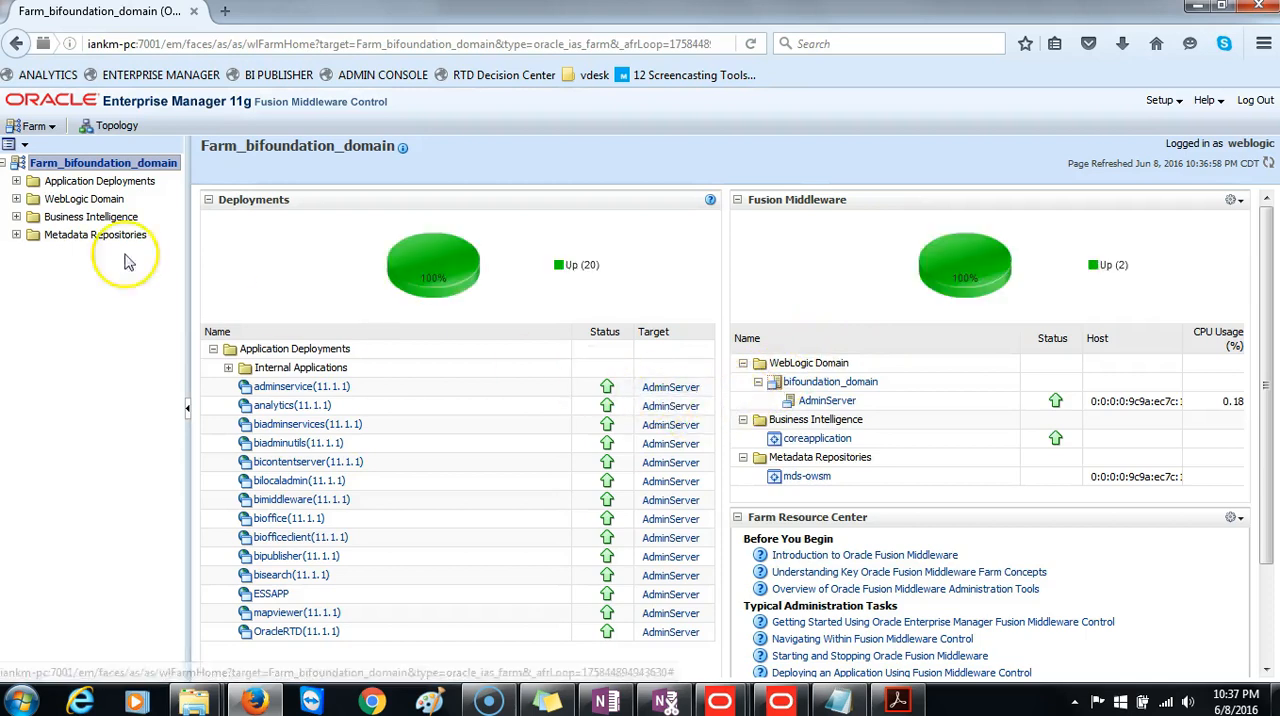
Open the repository deployment settings of the coreapplication Business Intelligence instance.
left_click(16, 217)
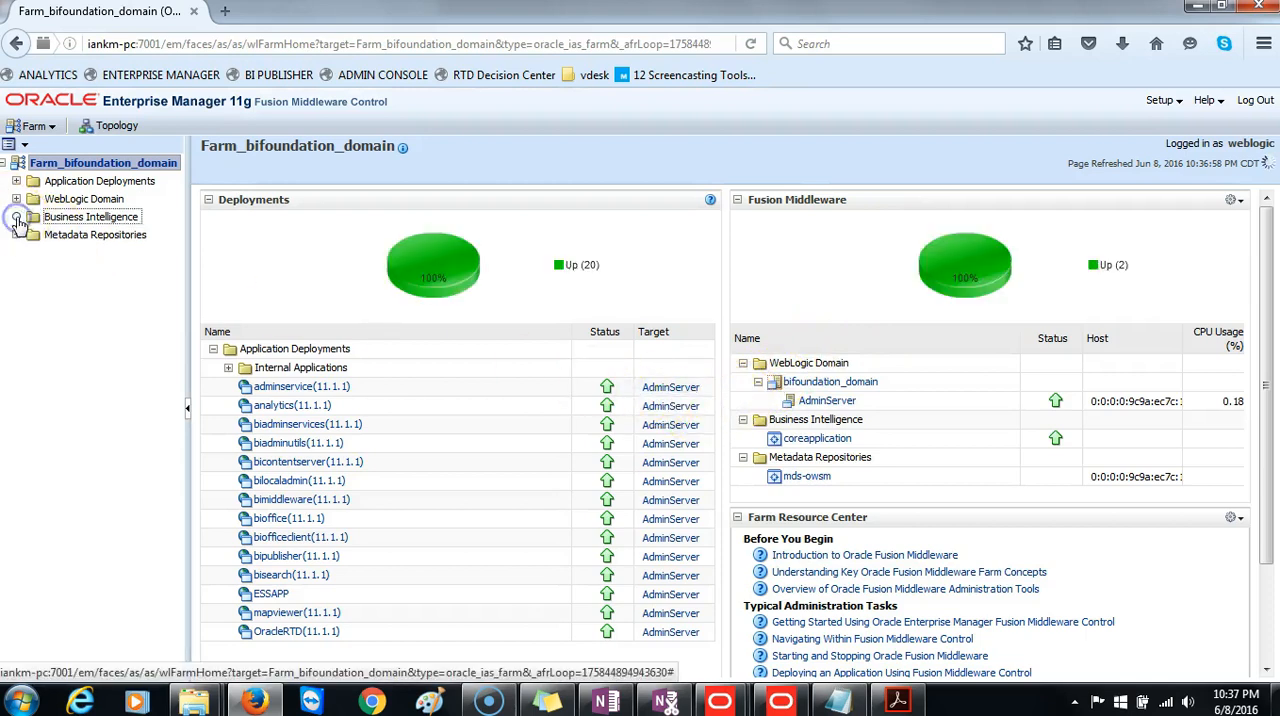
left_click(92, 235)
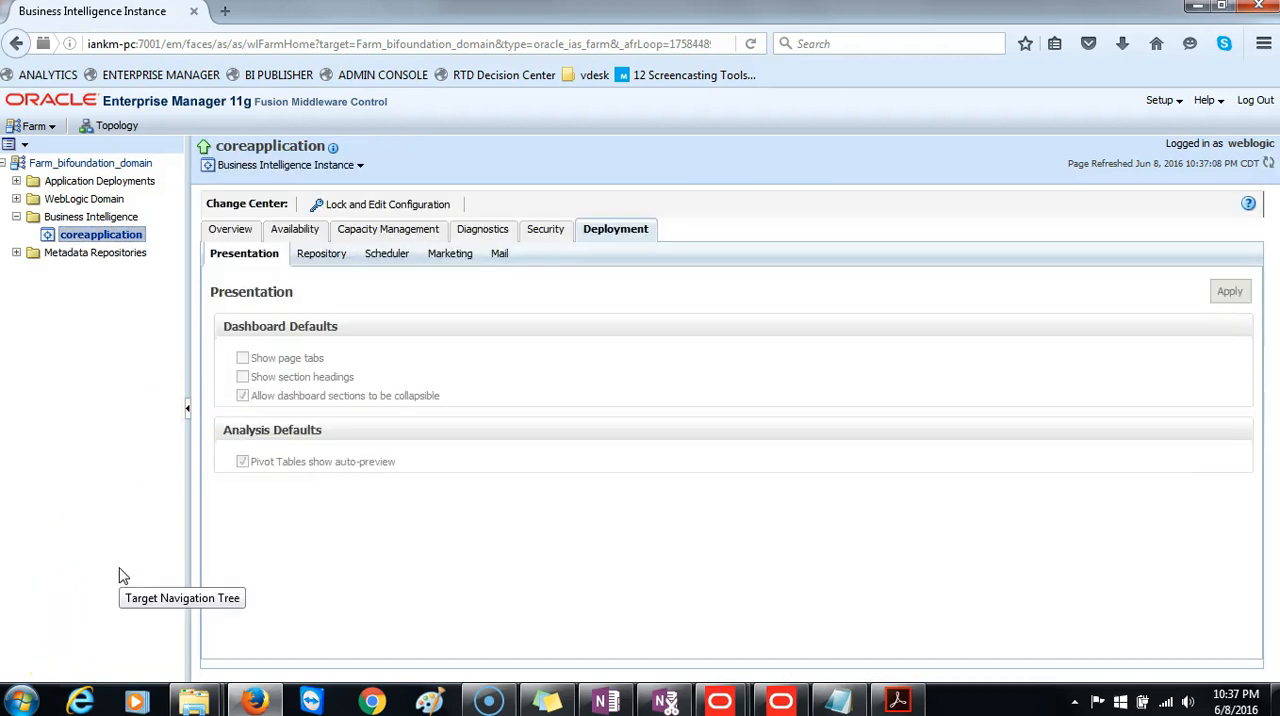
left_click(612, 231)
left_click(322, 256)
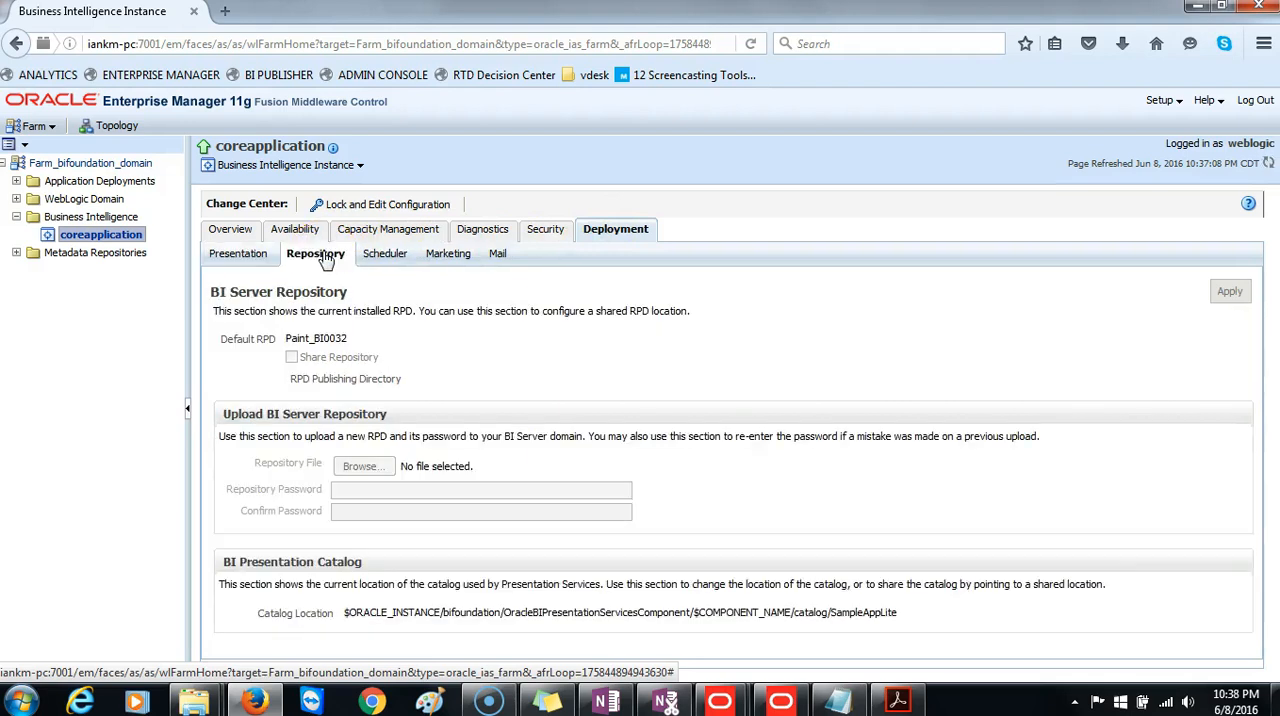
Lock the configuration for editing and choose Paint.rpd as the repository file to upload.
left_click(358, 207)
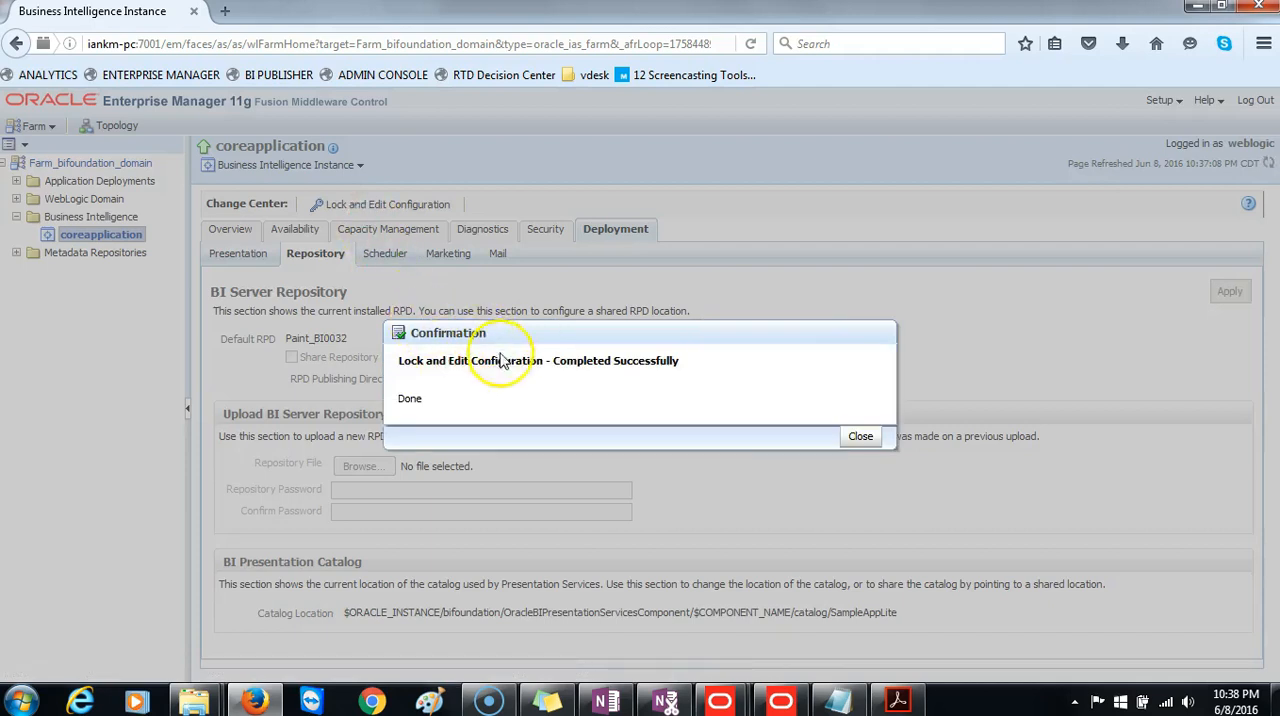
left_click(859, 437)
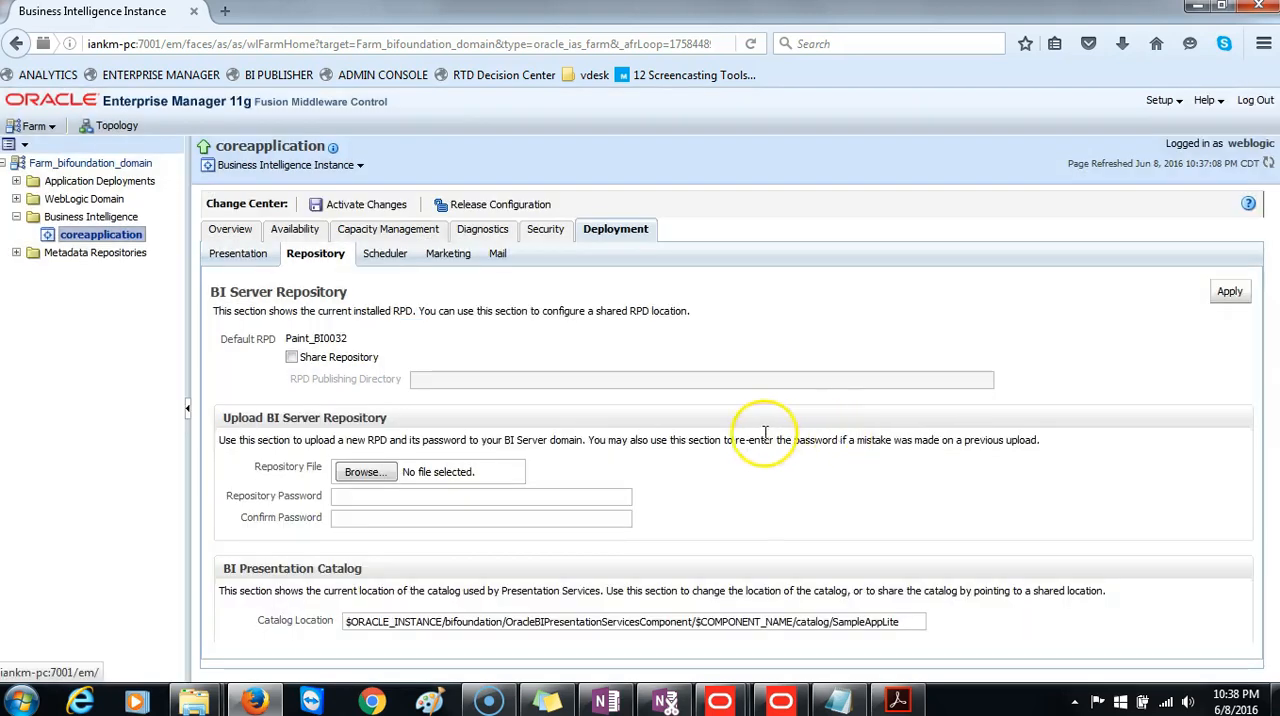
left_click(368, 475)
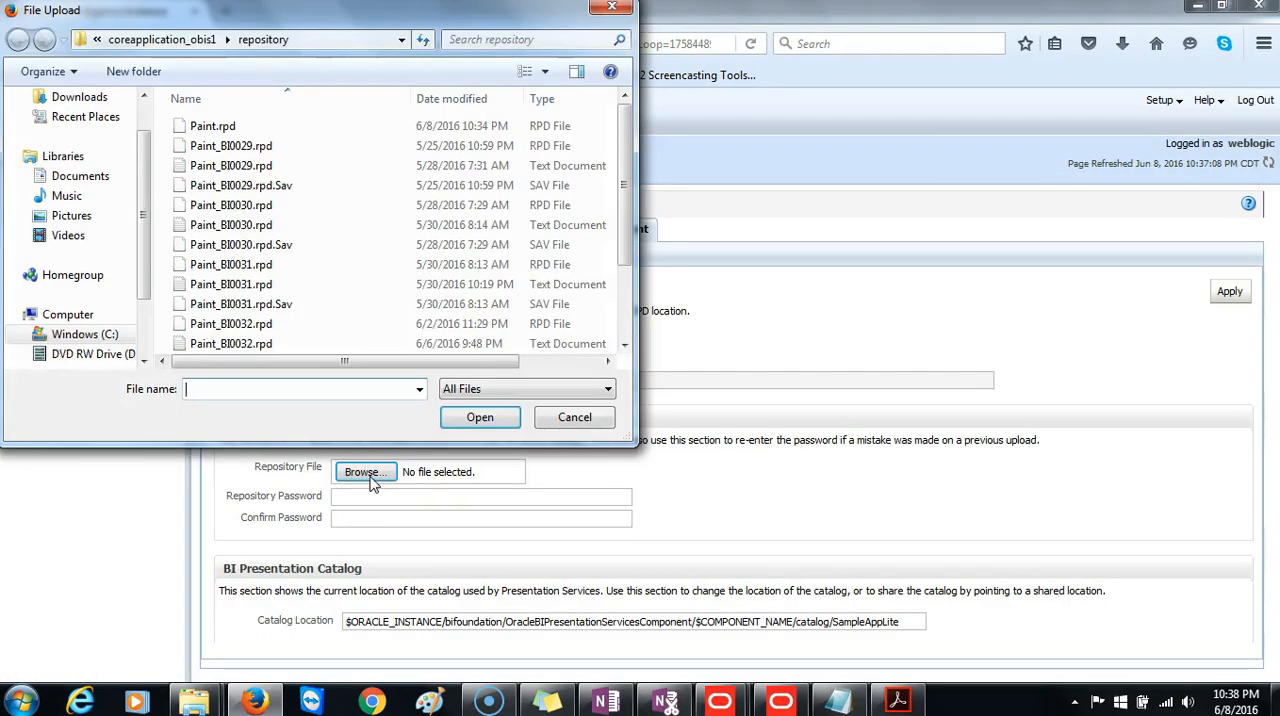
left_click(218, 129)
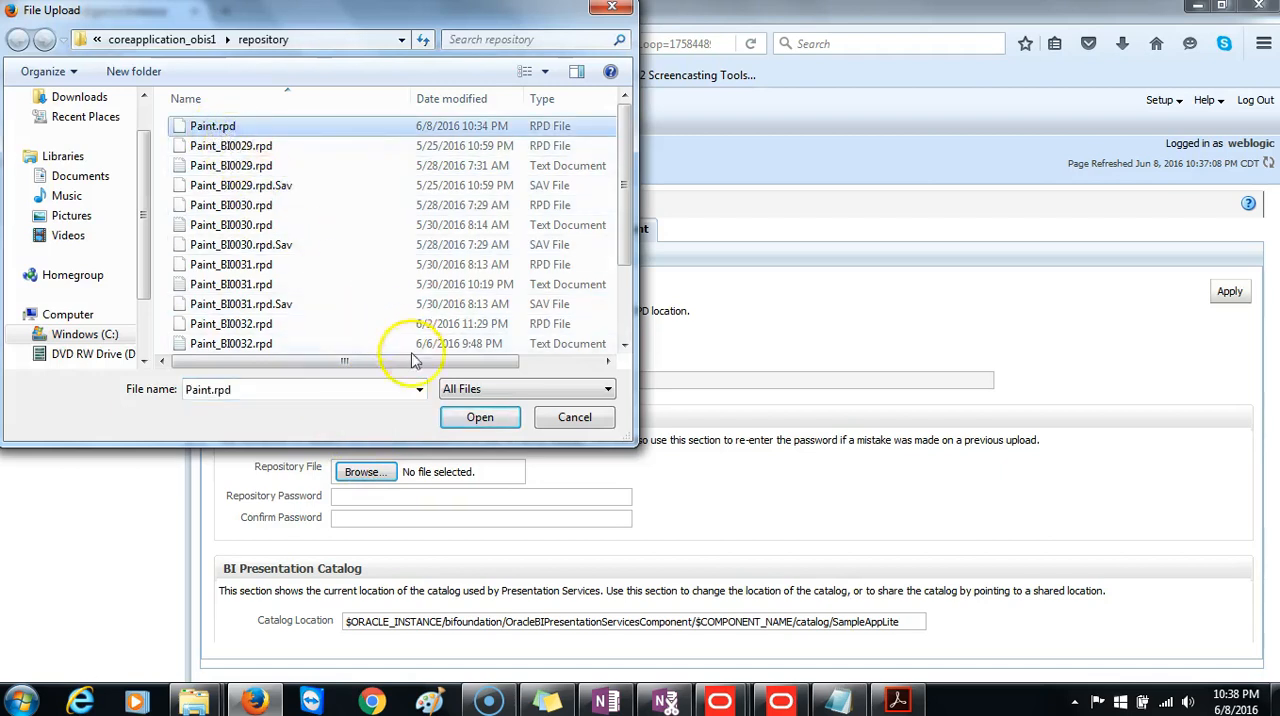
left_click(480, 417)
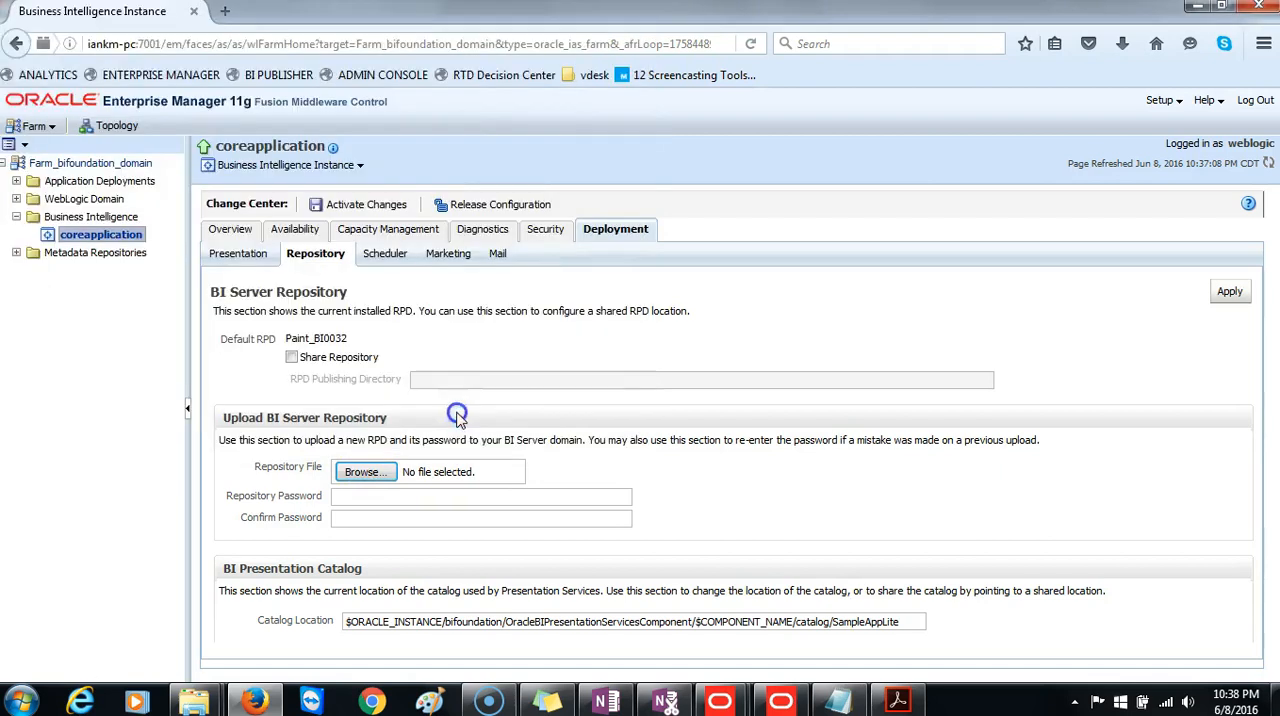
Enter and confirm the repository password, and apply and activate the Paint.rpd upload.
left_click(451, 494)
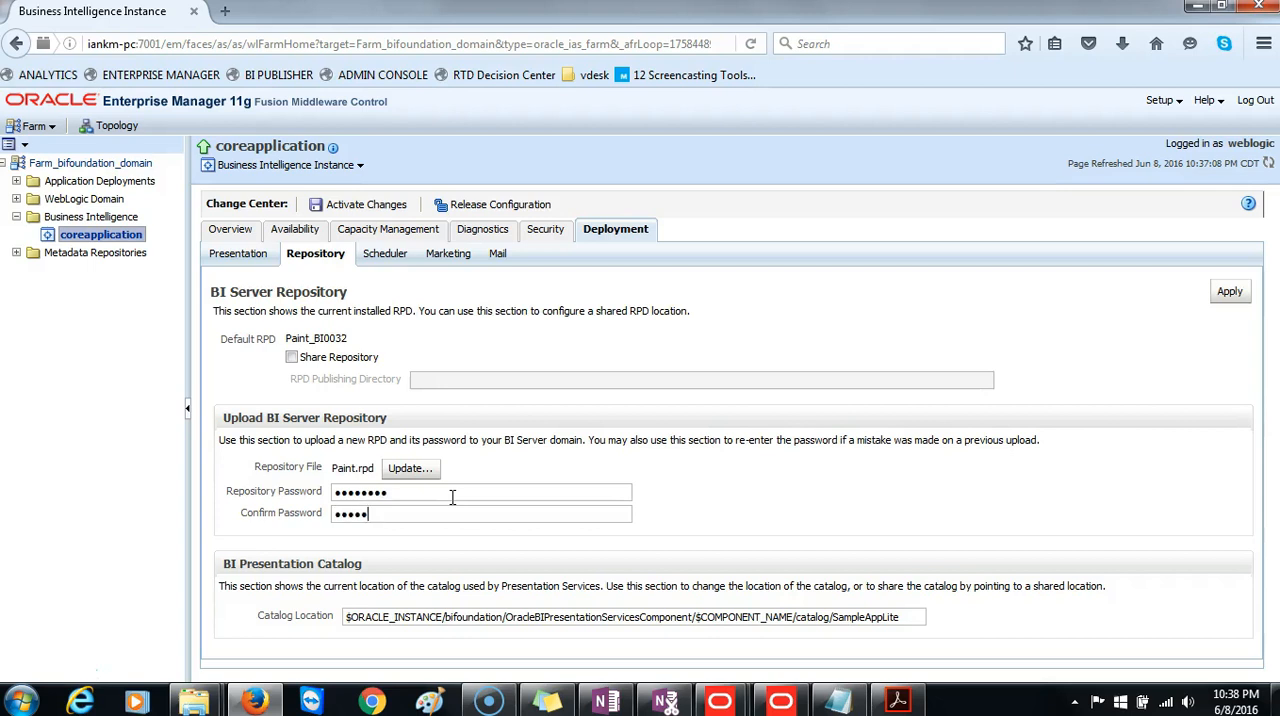
double_click(451, 494)
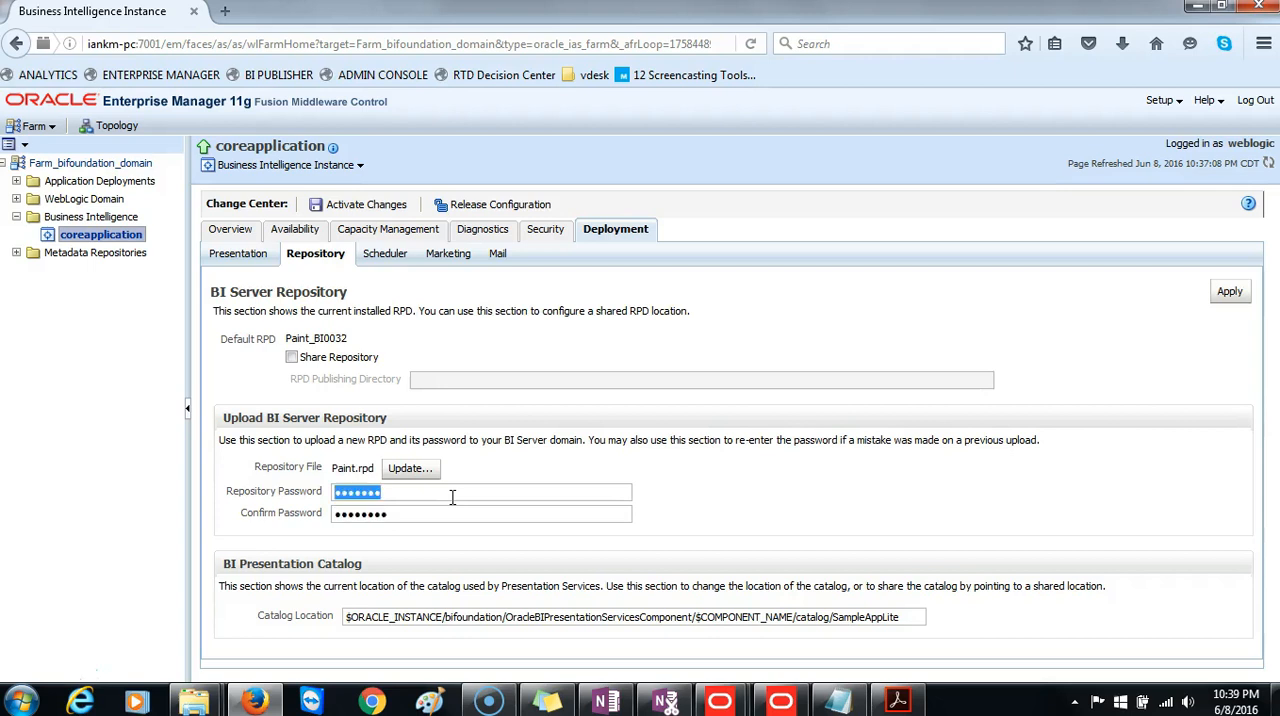
type("A")
key("Tab")
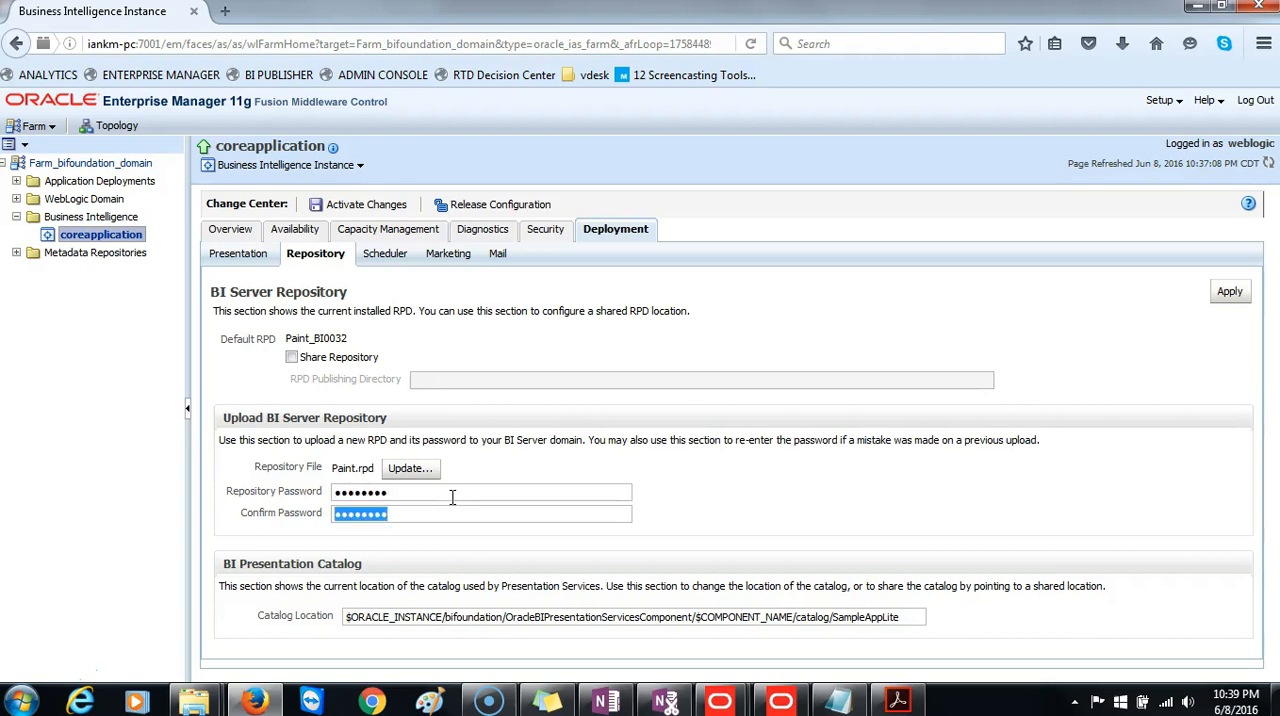
type("A")
key("Return")
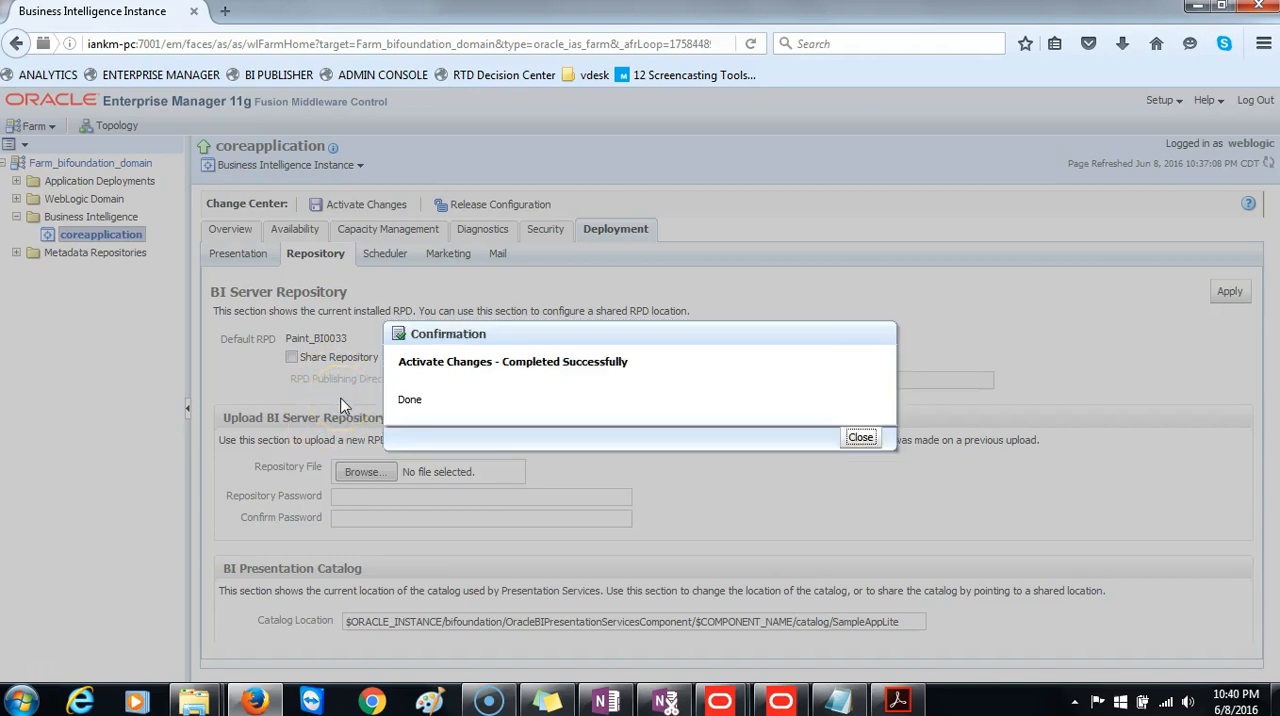
Restart all BI components of the coreapplication instance to apply the recent repository changes.
left_click(860, 437)
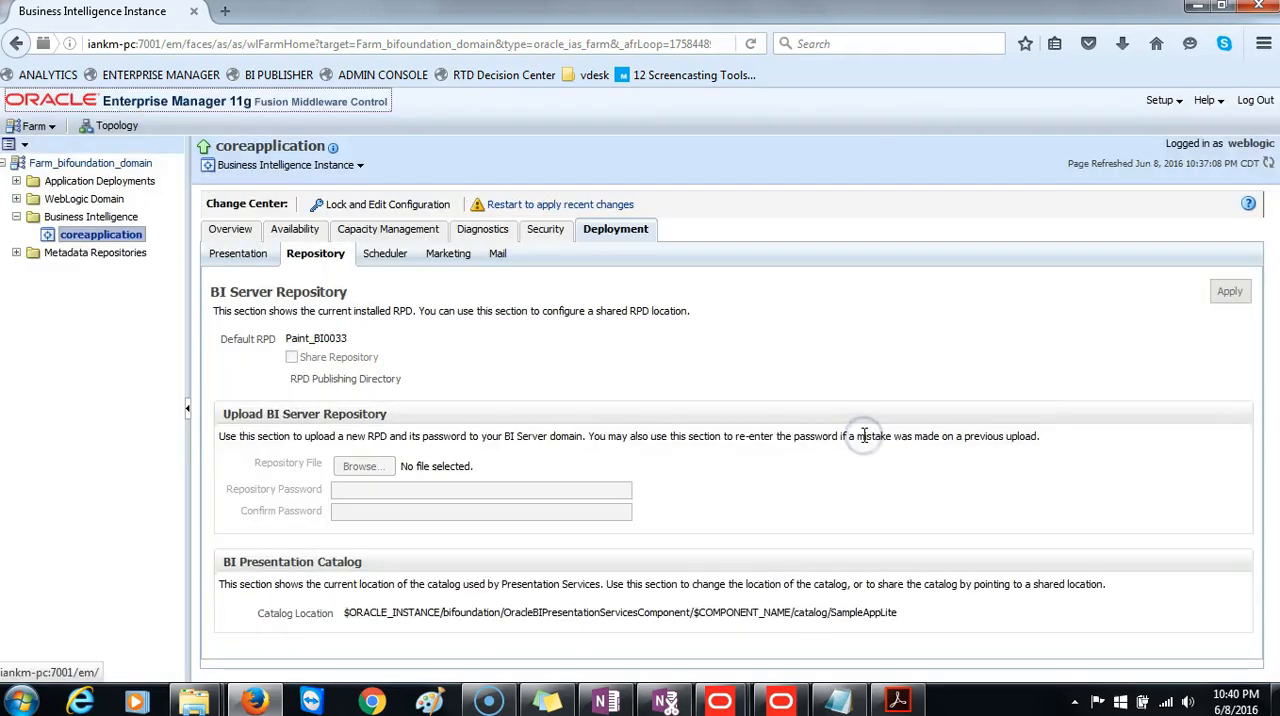
left_click(545, 210)
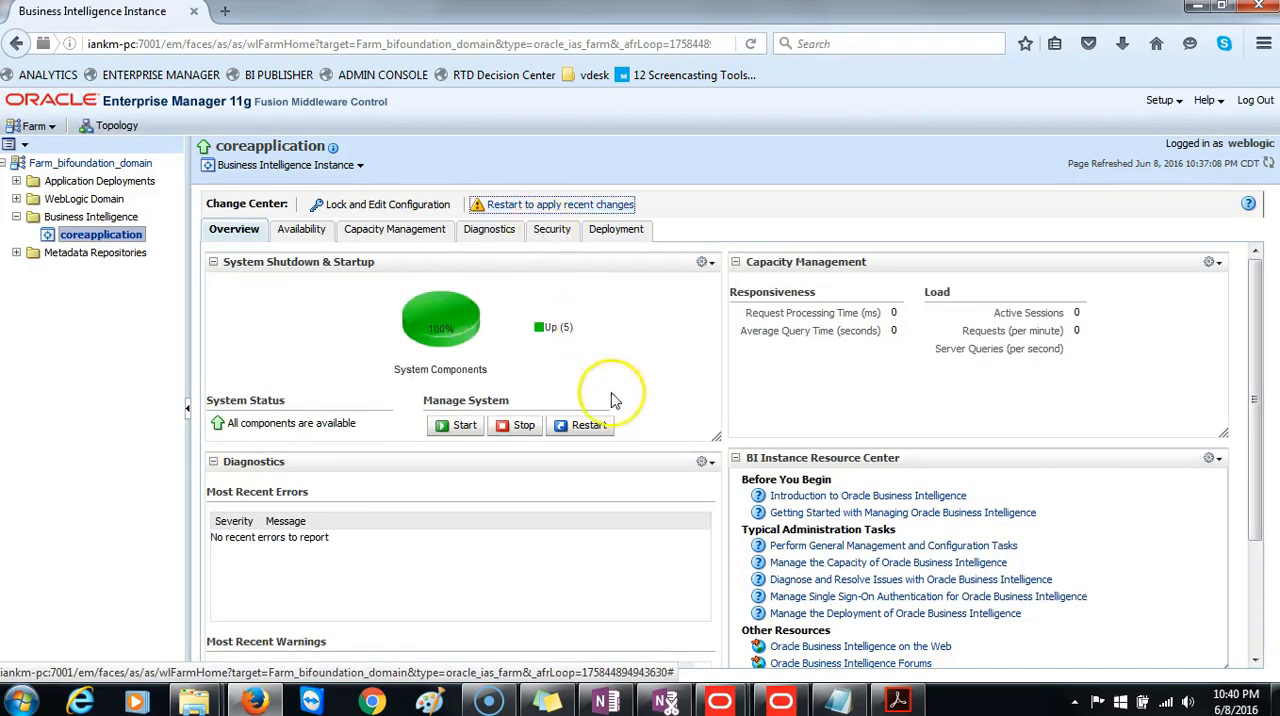
left_click(590, 426)
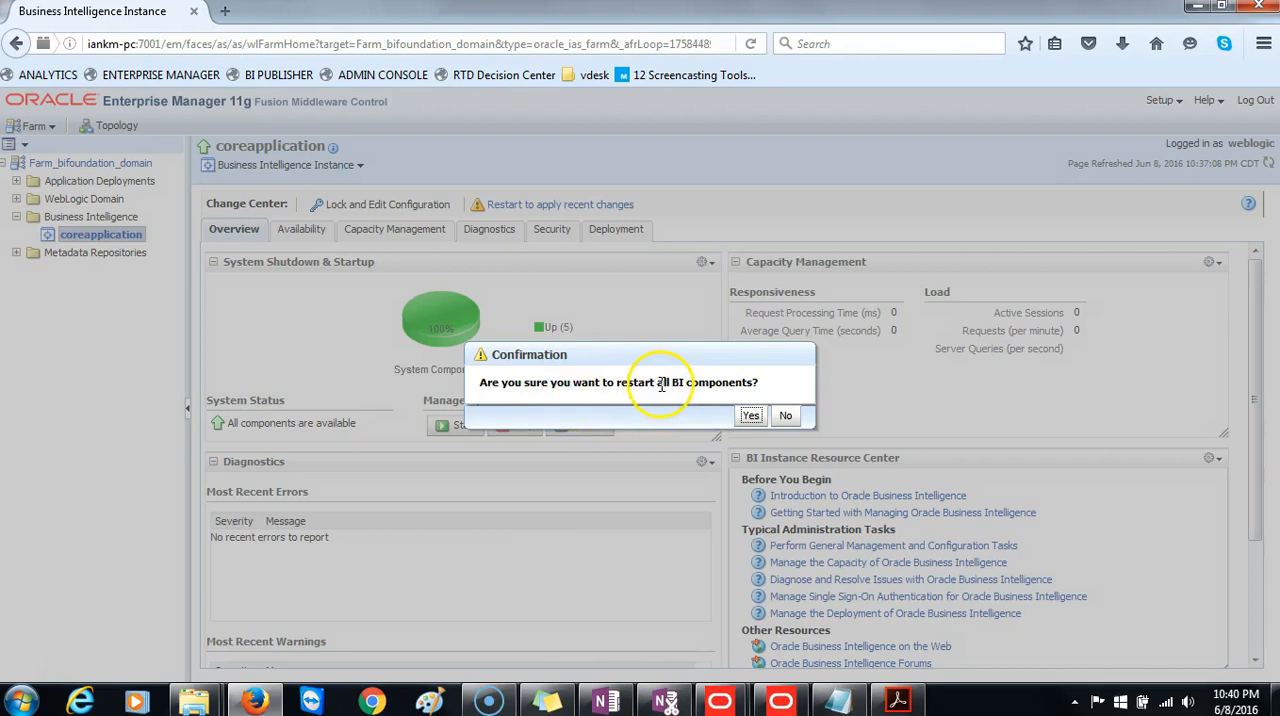
left_click(750, 415)
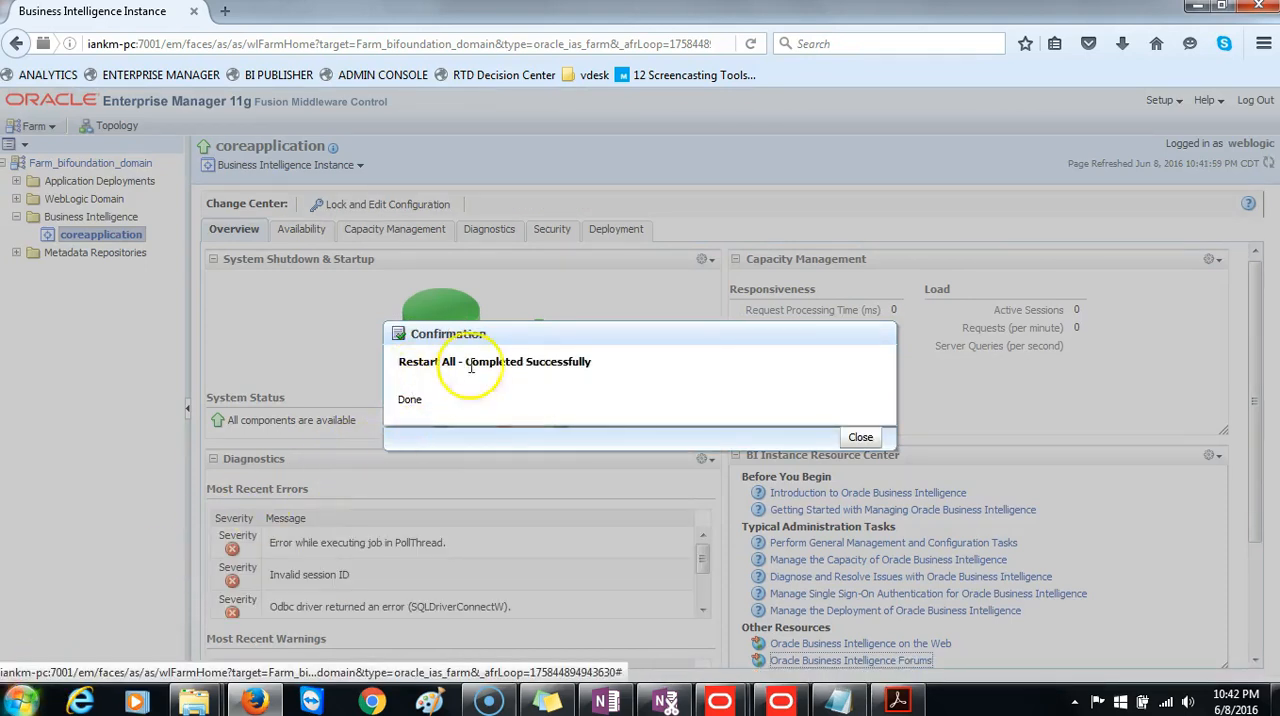
left_click(860, 440)
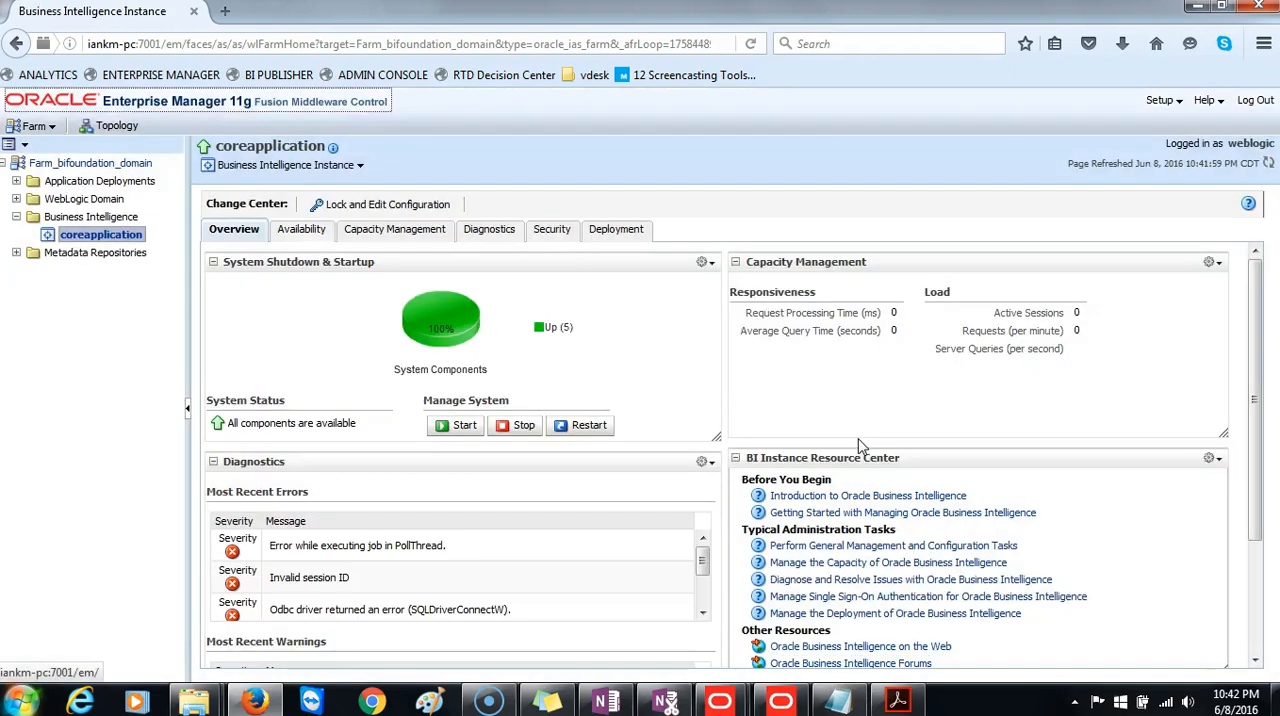
Open Oracle BI Analytics in a new browser tab and sign in with the administrator user ID and password.
left_click(228, 11)
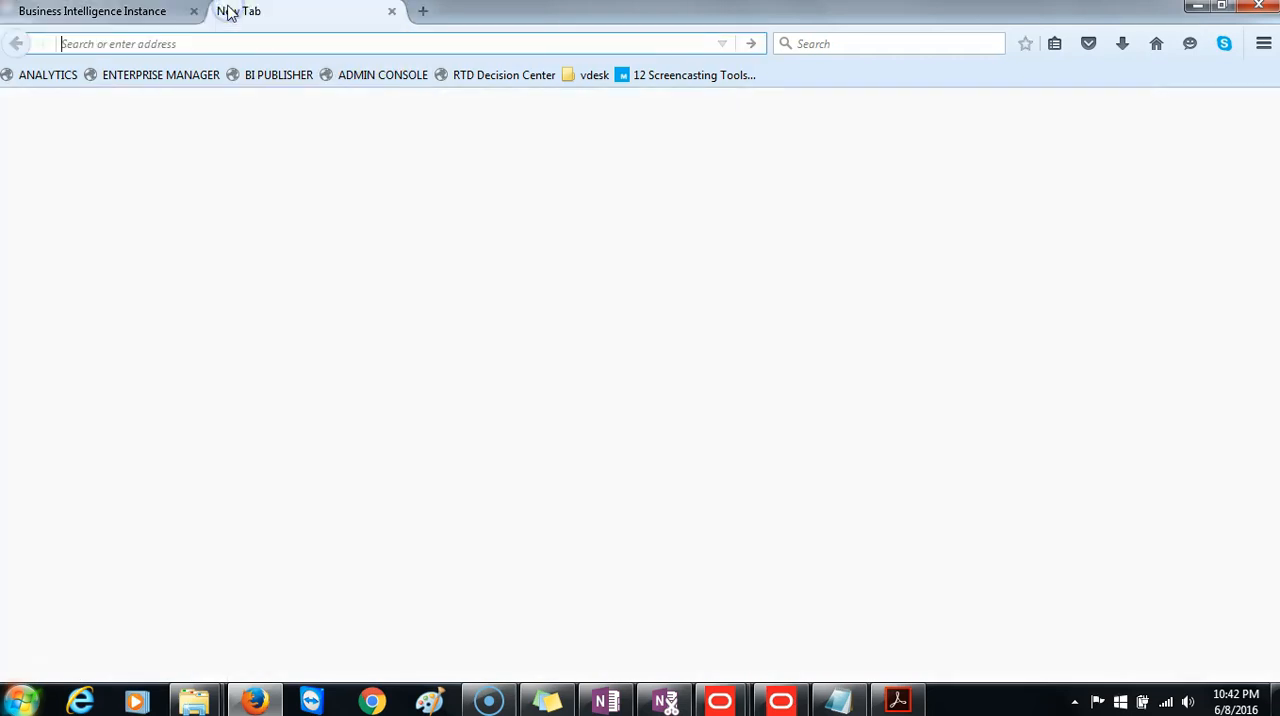
left_click(48, 76)
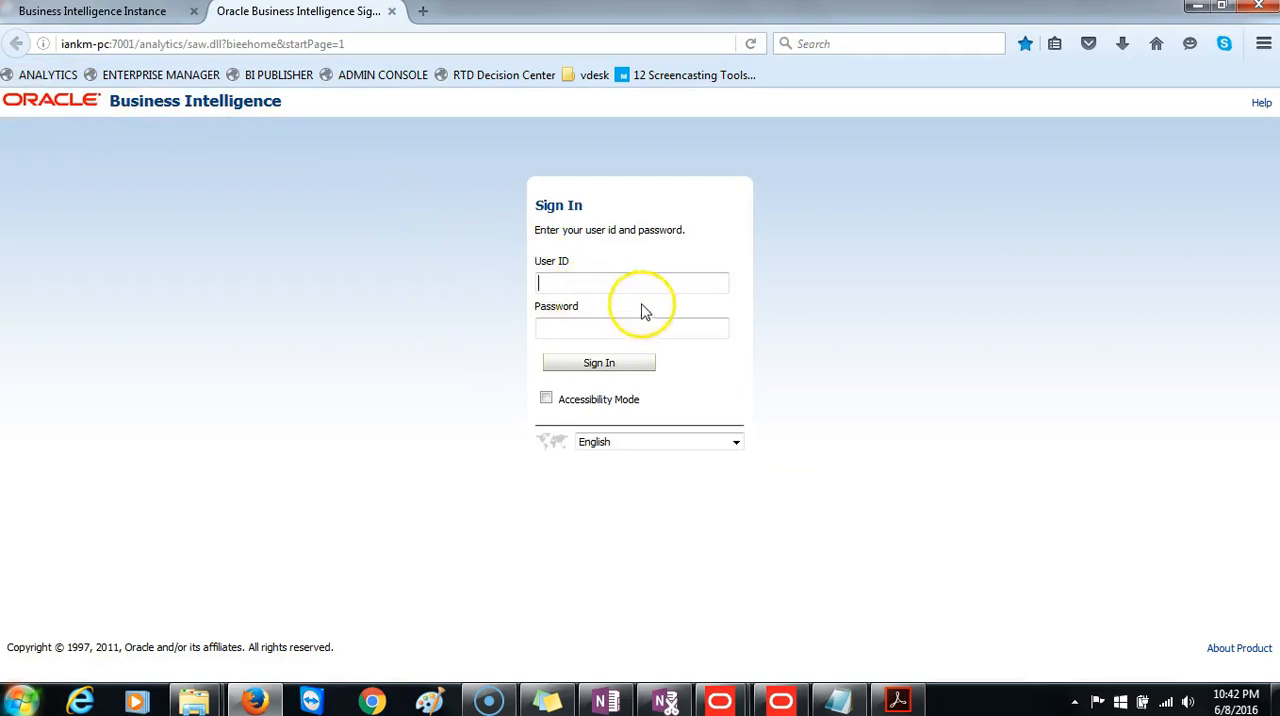
type("we")
left_click(629, 301)
left_click(607, 363)
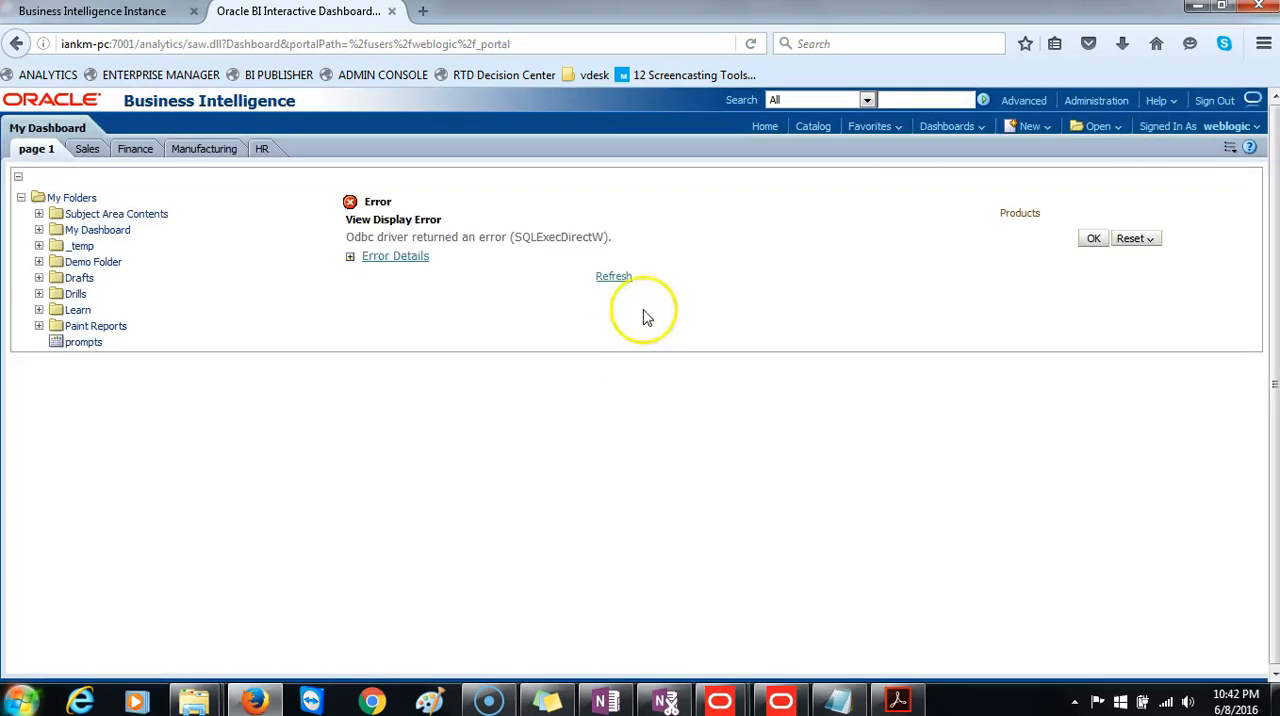
Create a new analysis based on the Paint subject area from the home page.
left_click(765, 128)
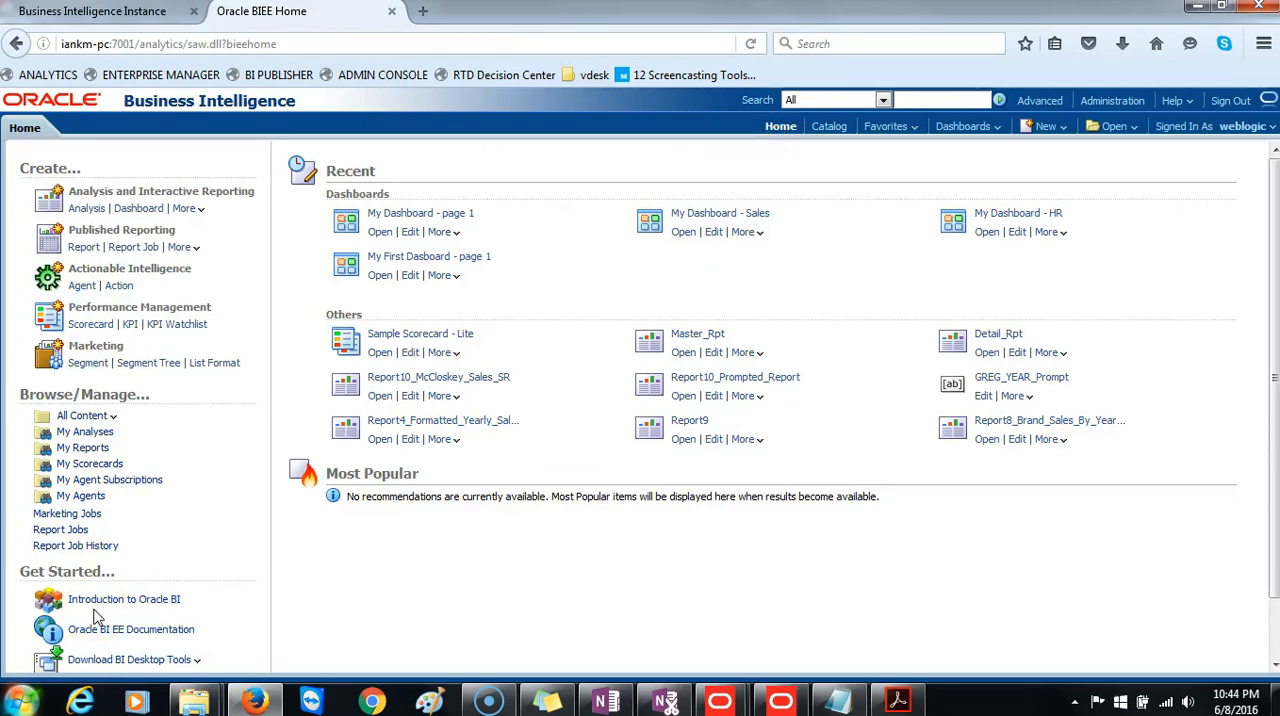
left_click(87, 208)
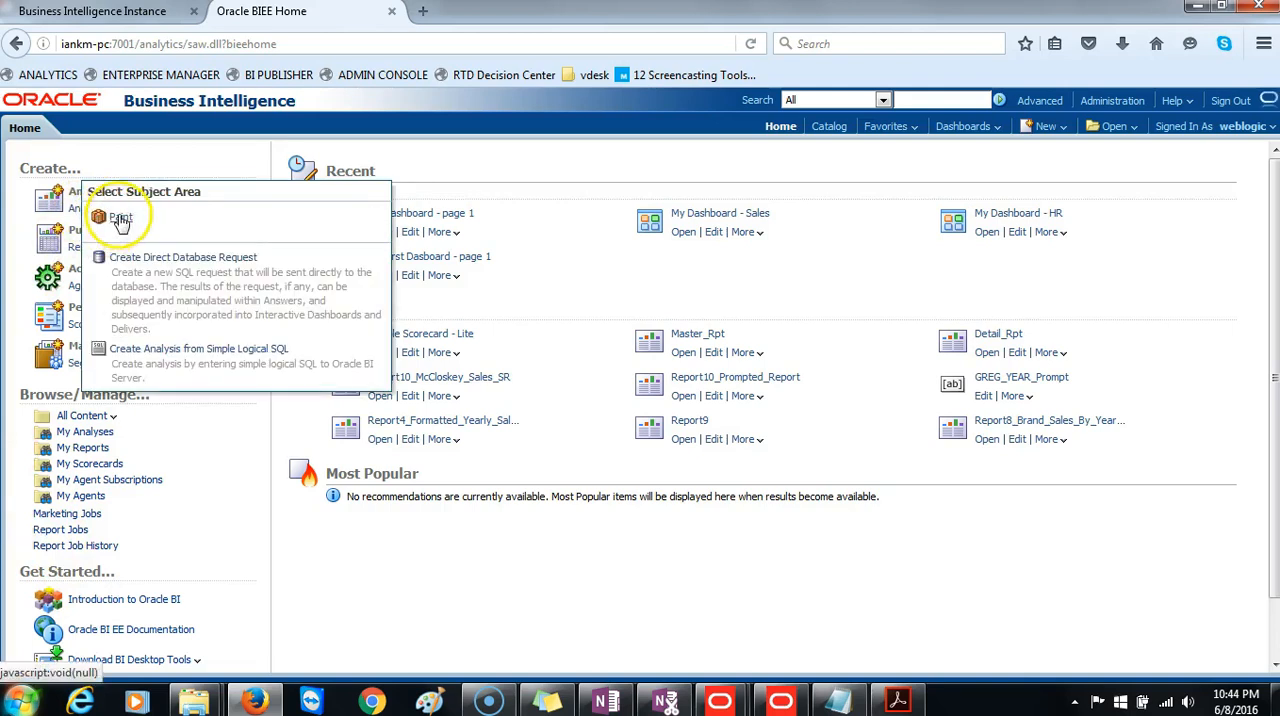
left_click(120, 218)
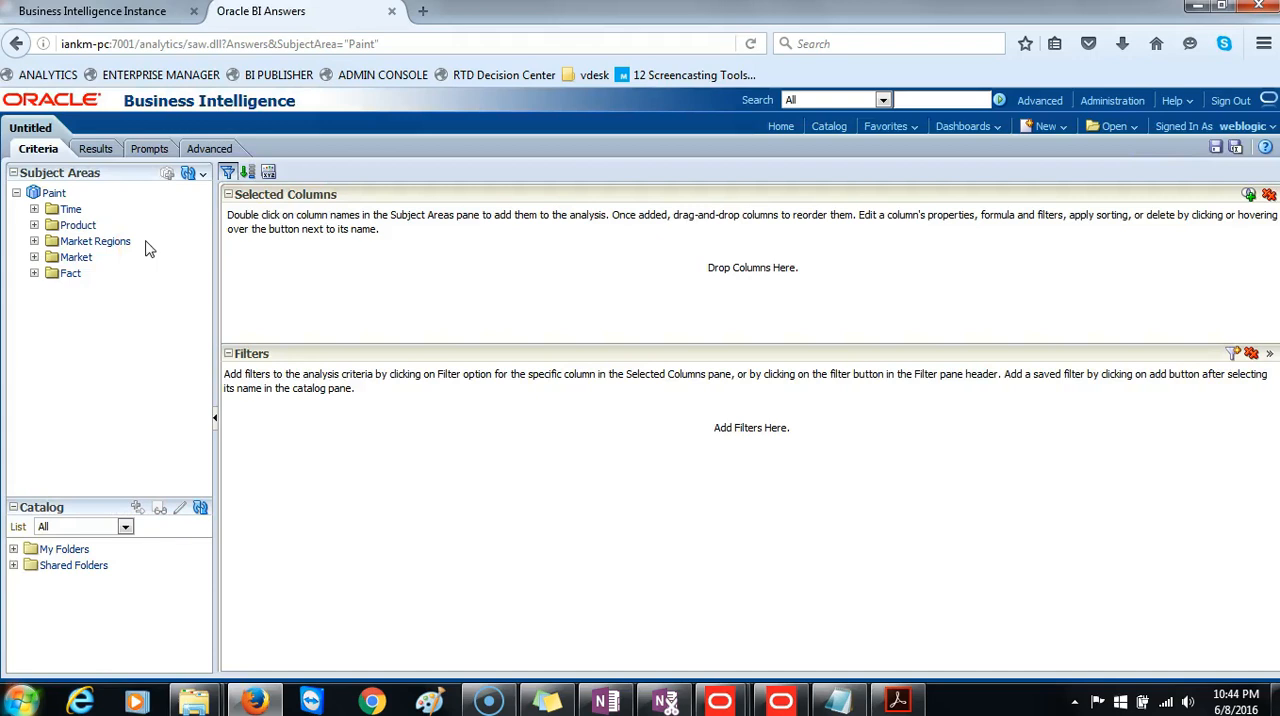
Add the Calendar_month_desc column from Time and the Dollars column from Fact to the analysis.
left_click(34, 210)
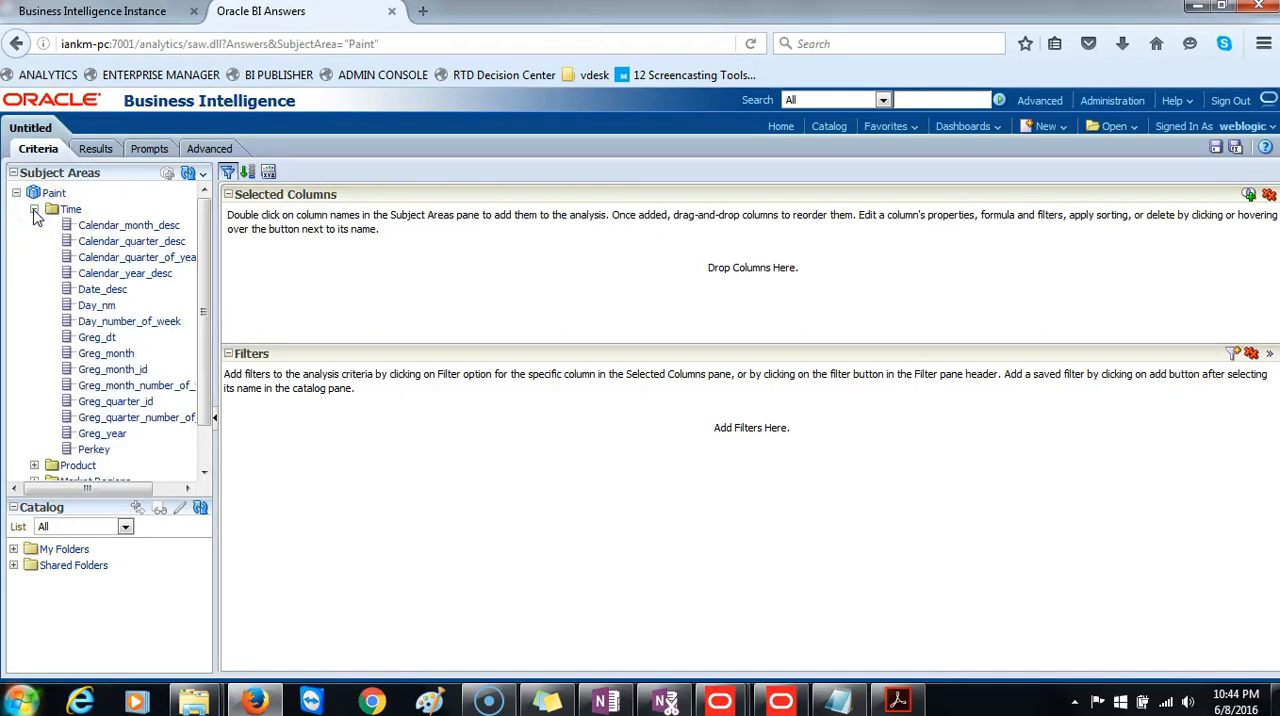
left_click(113, 227)
double_click(115, 229)
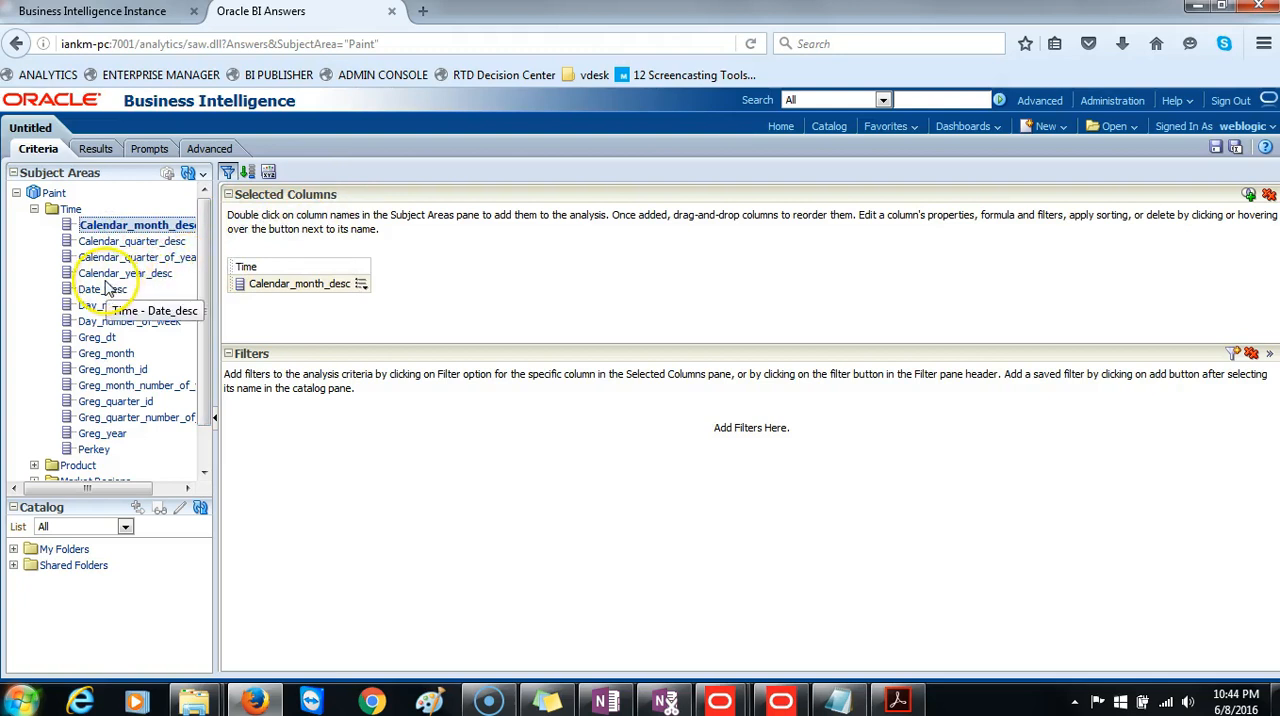
scroll(105, 288, "down", 1)
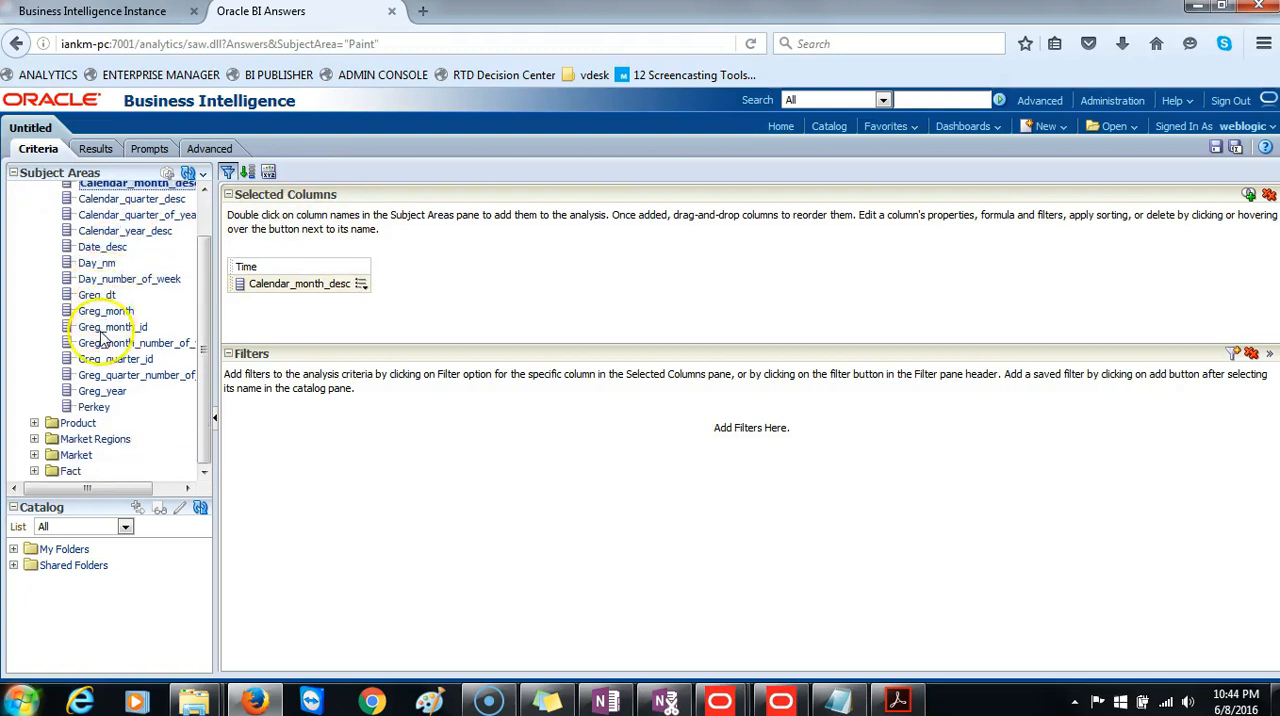
left_click(34, 471)
scroll(95, 405, "down", 3)
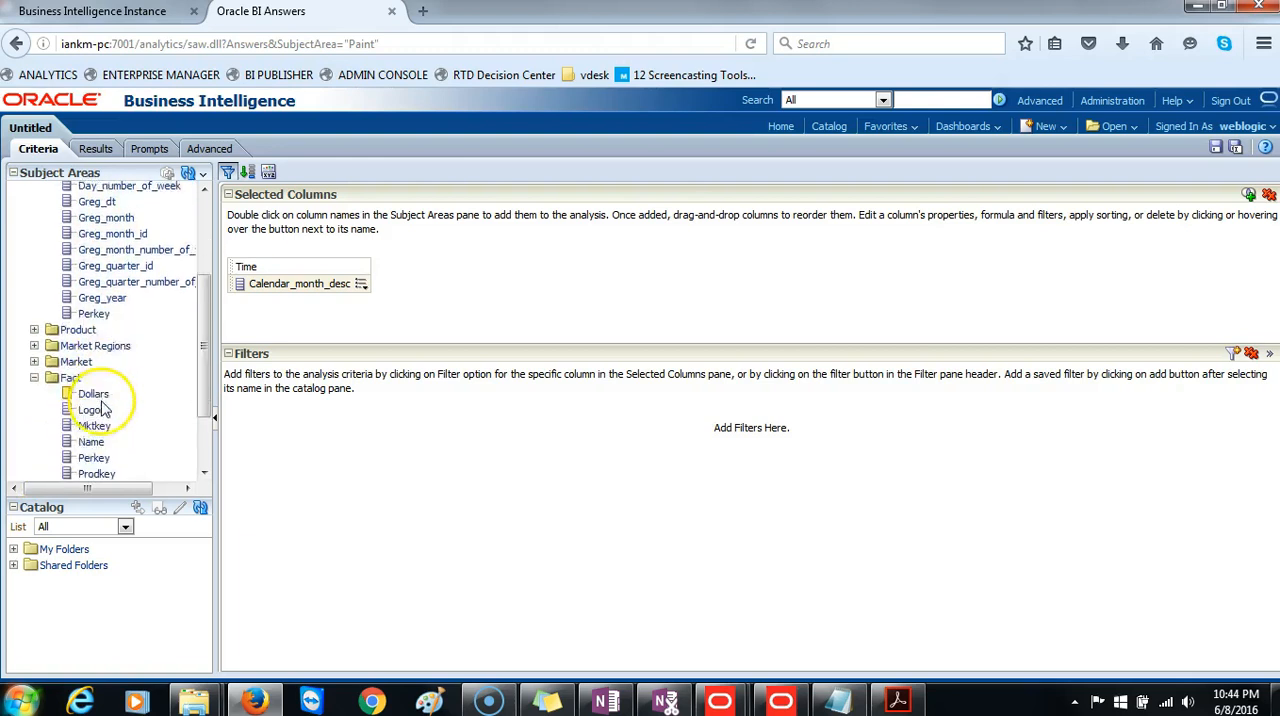
double_click(96, 361)
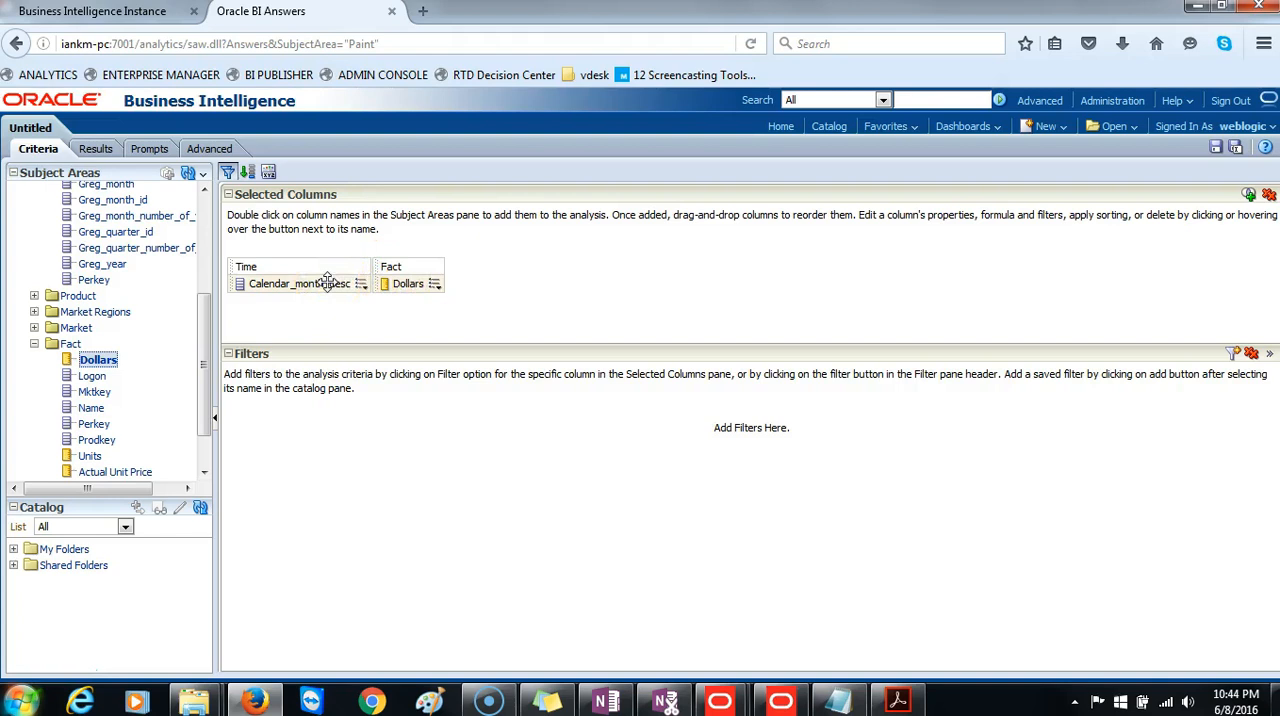
Filter Calendar_month_desc to equal the repository variable CURRENT_MONTH and display the analysis results.
left_click(360, 284)
mouse_move(369, 304)
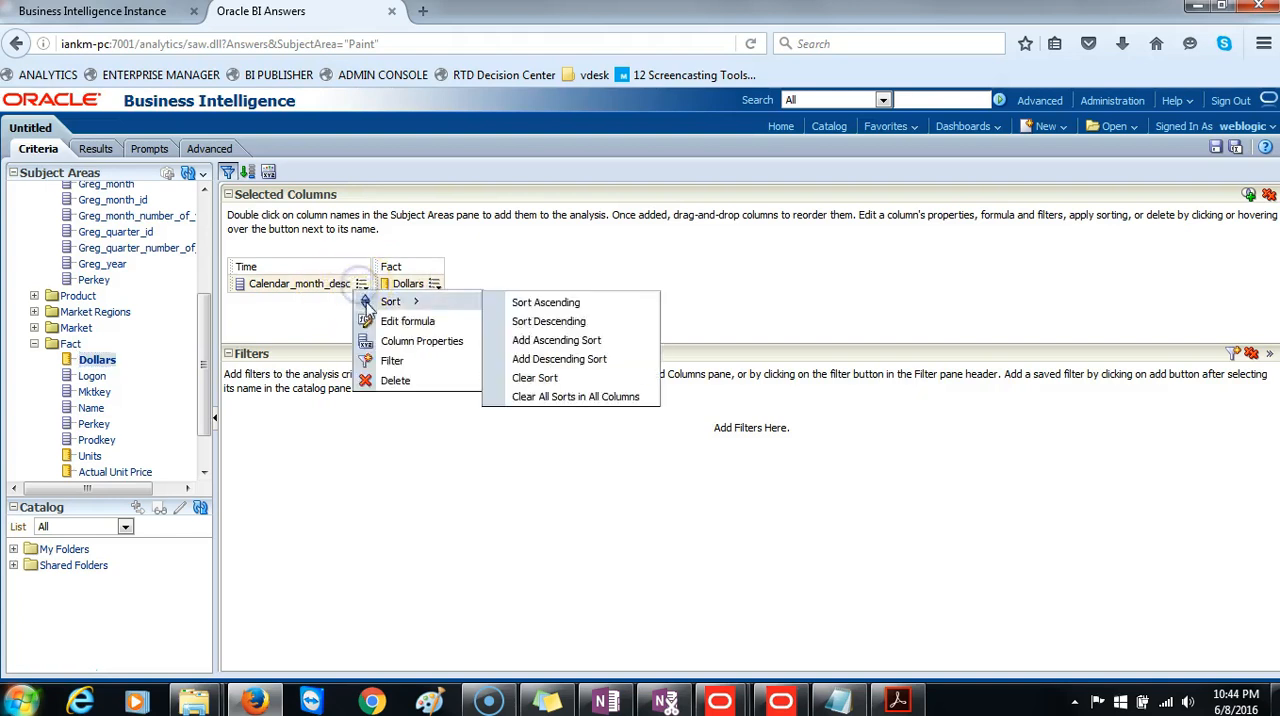
left_click(391, 363)
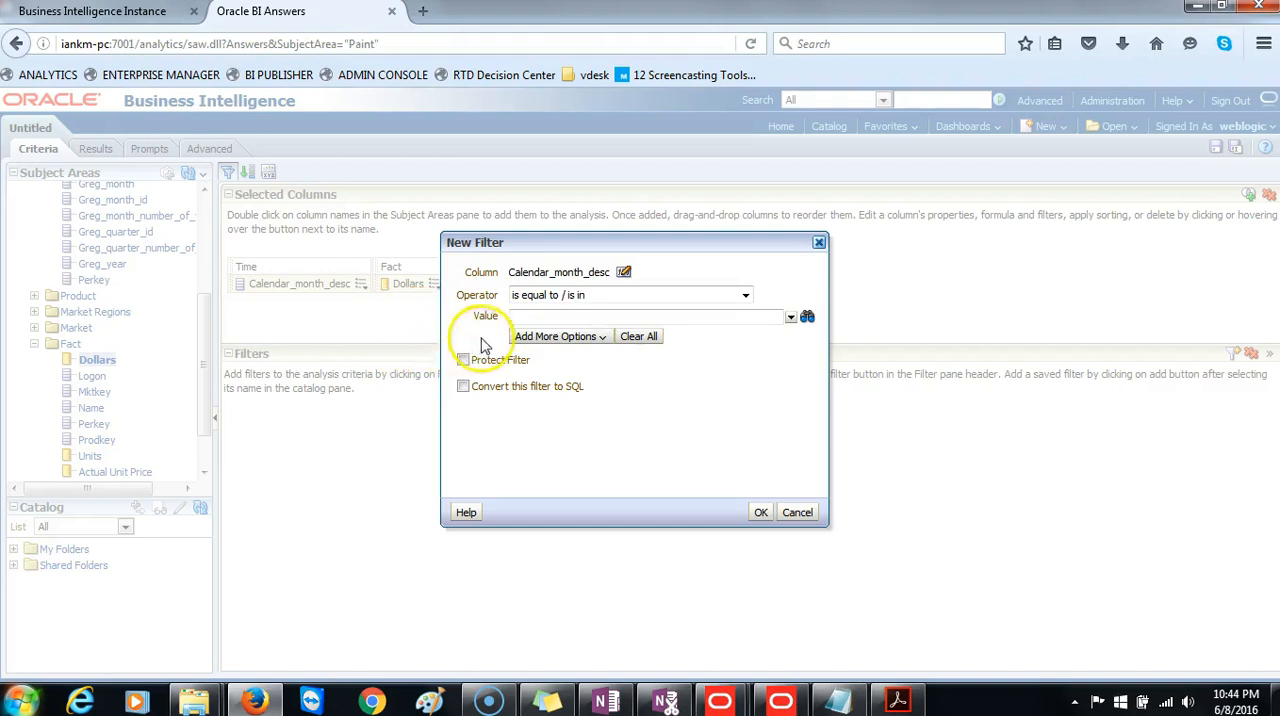
left_click(547, 340)
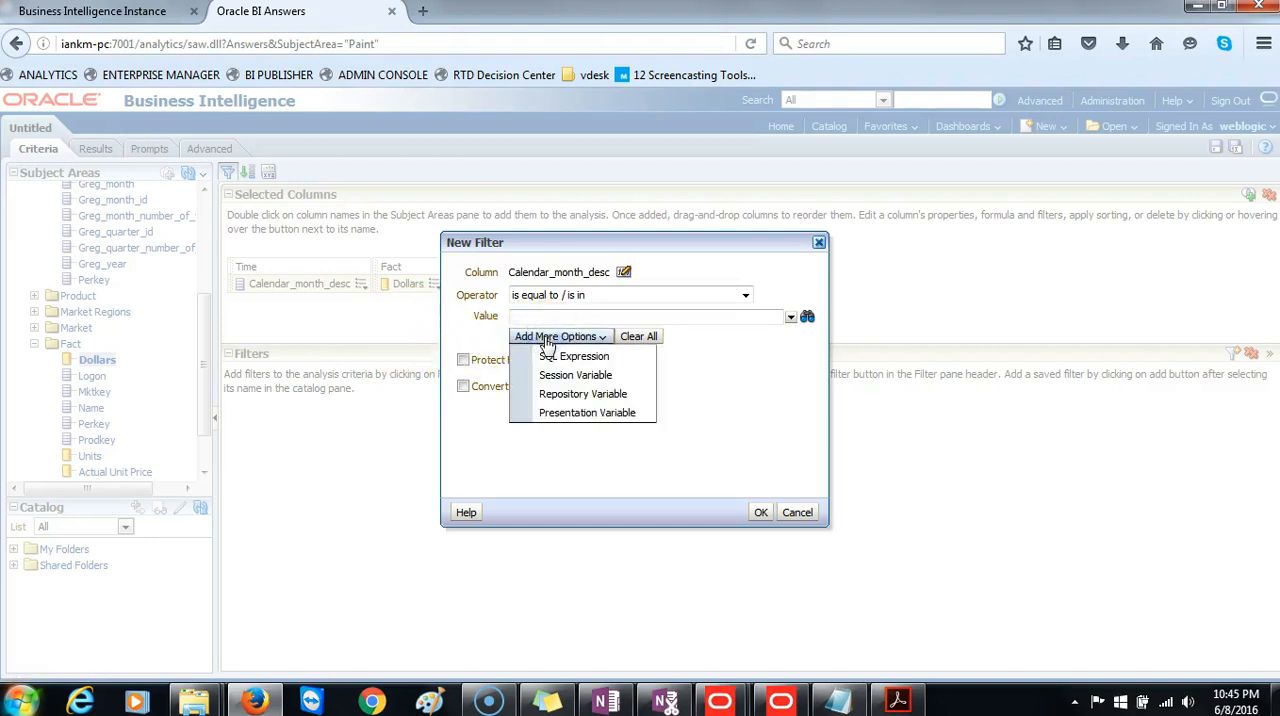
left_click(566, 394)
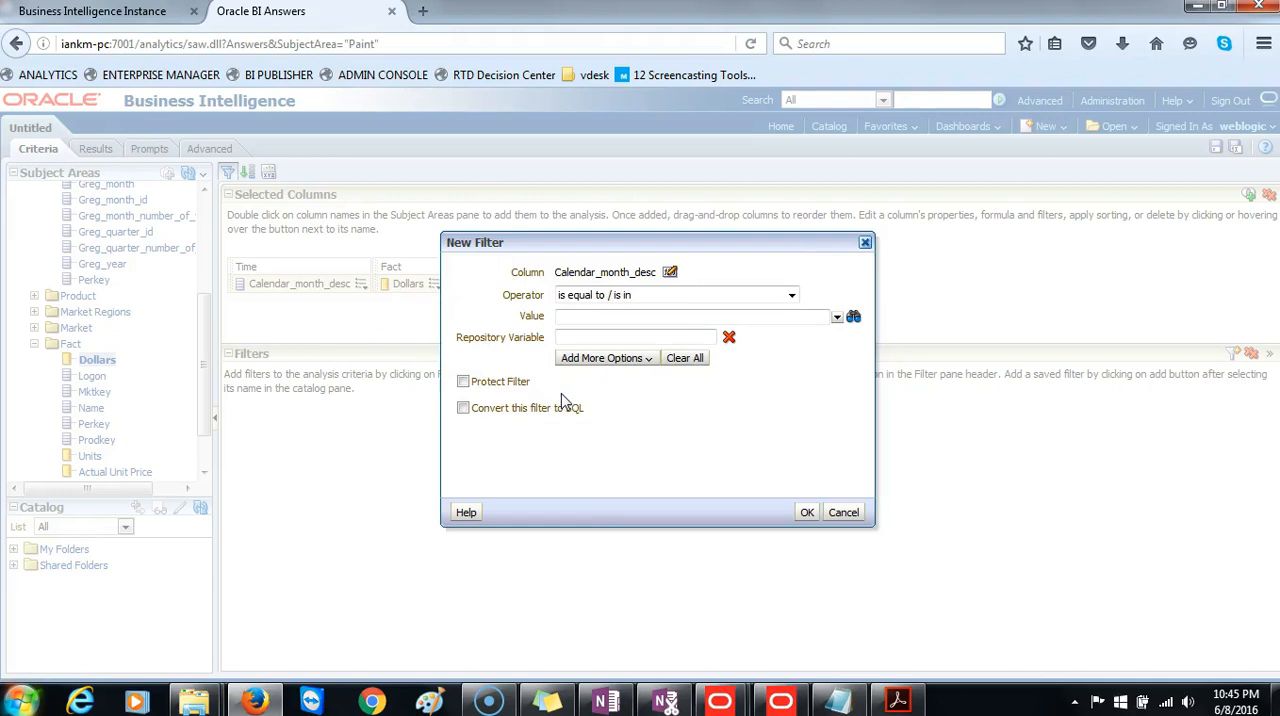
left_click(589, 337)
type("CURRENT_MONTH")
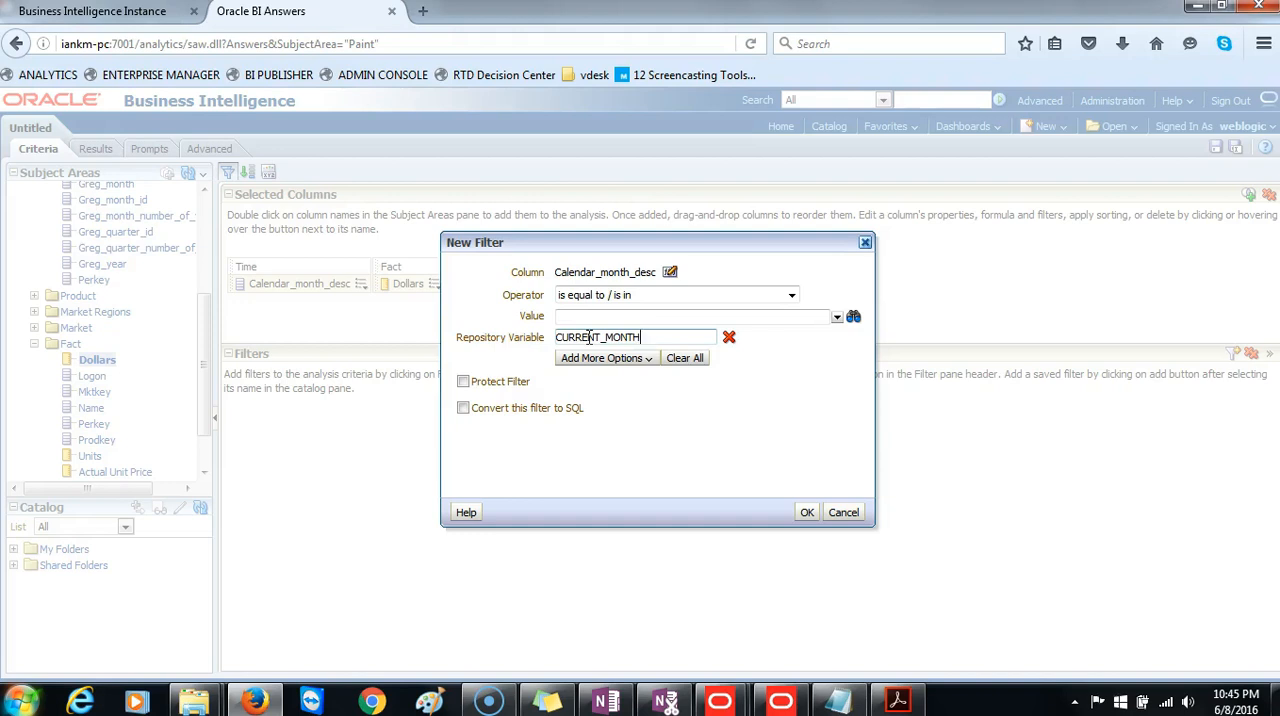
left_click(808, 514)
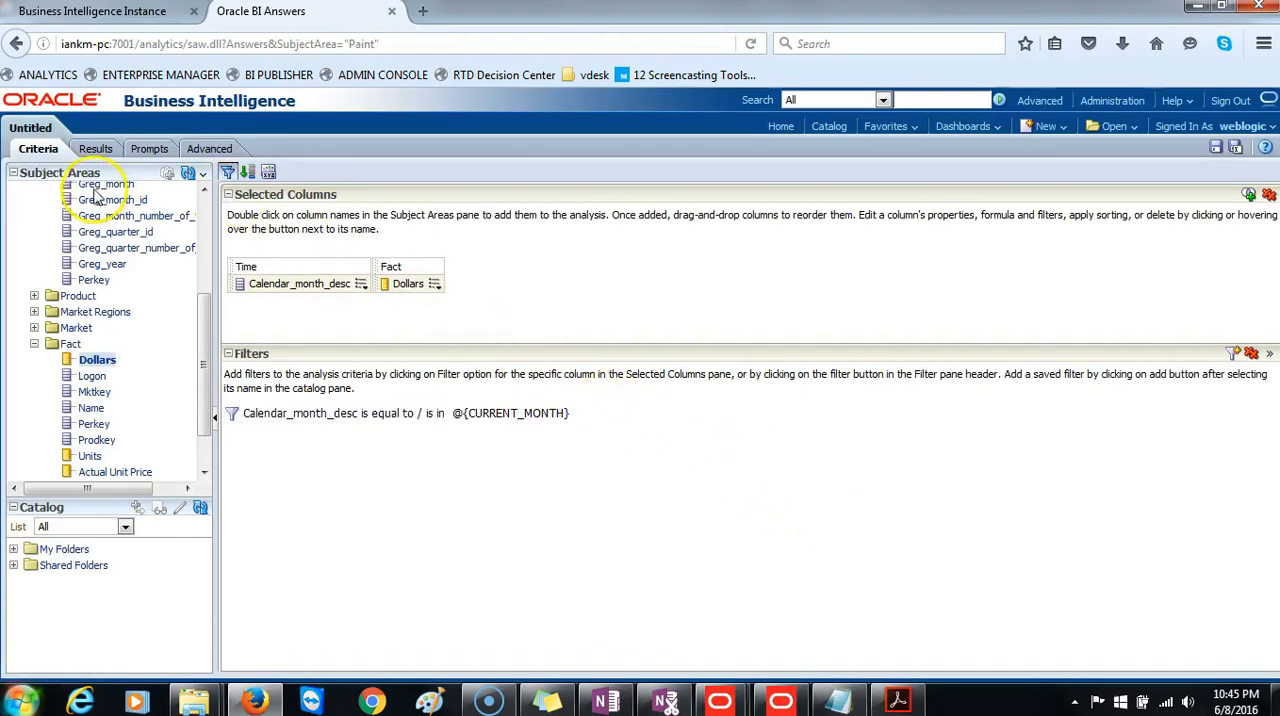
left_click(96, 149)
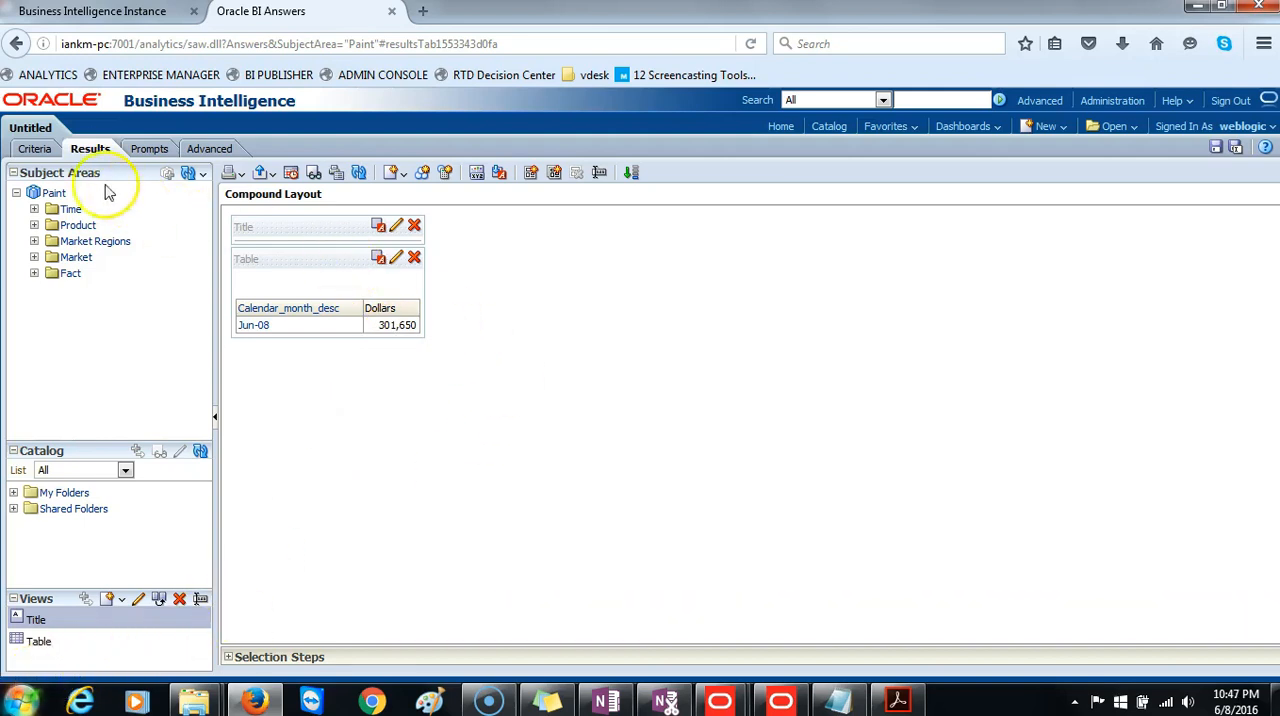
Replace all selected columns in the analysis criteria with Greg_year from Time and Dollars from Fact.
left_click(34, 147)
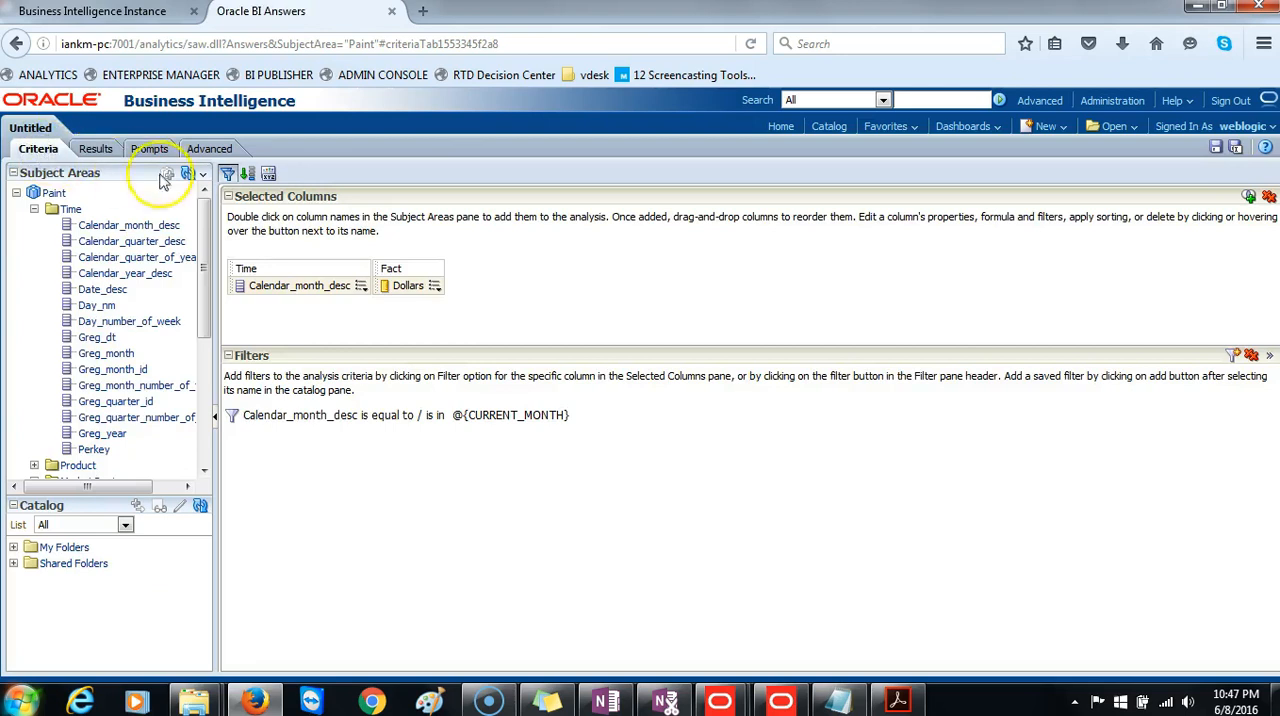
left_click(1268, 197)
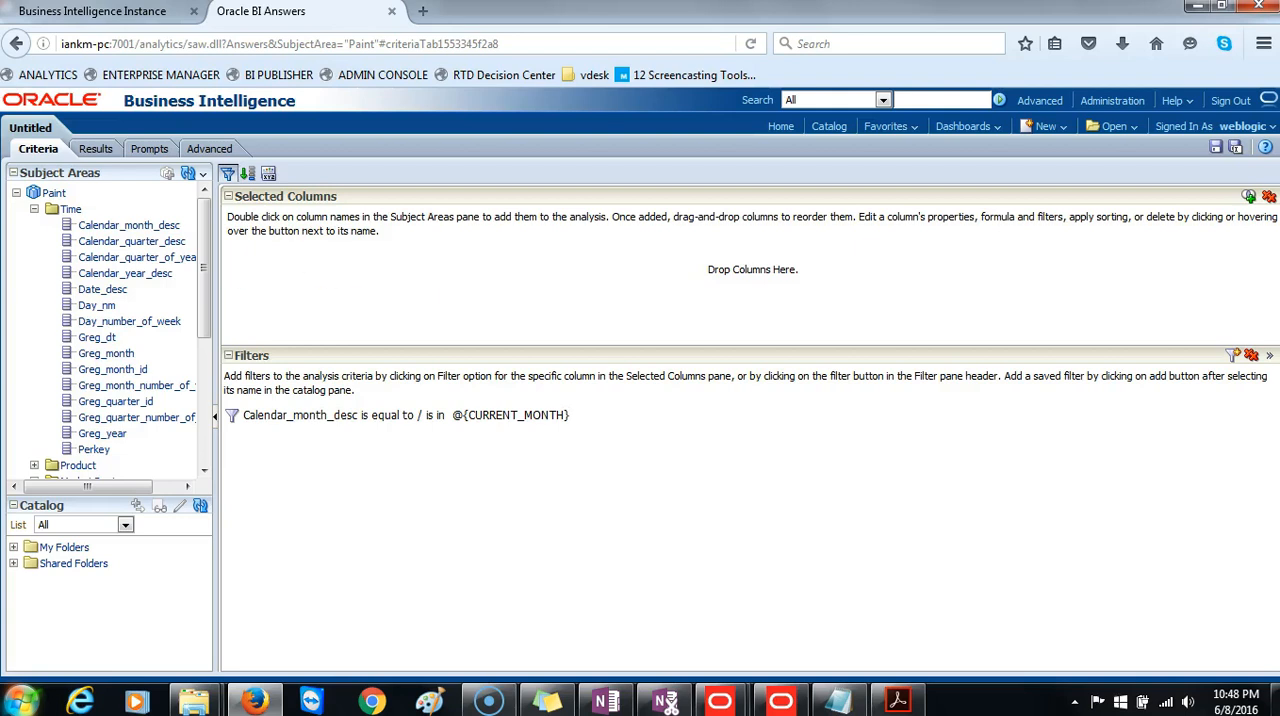
double_click(100, 434)
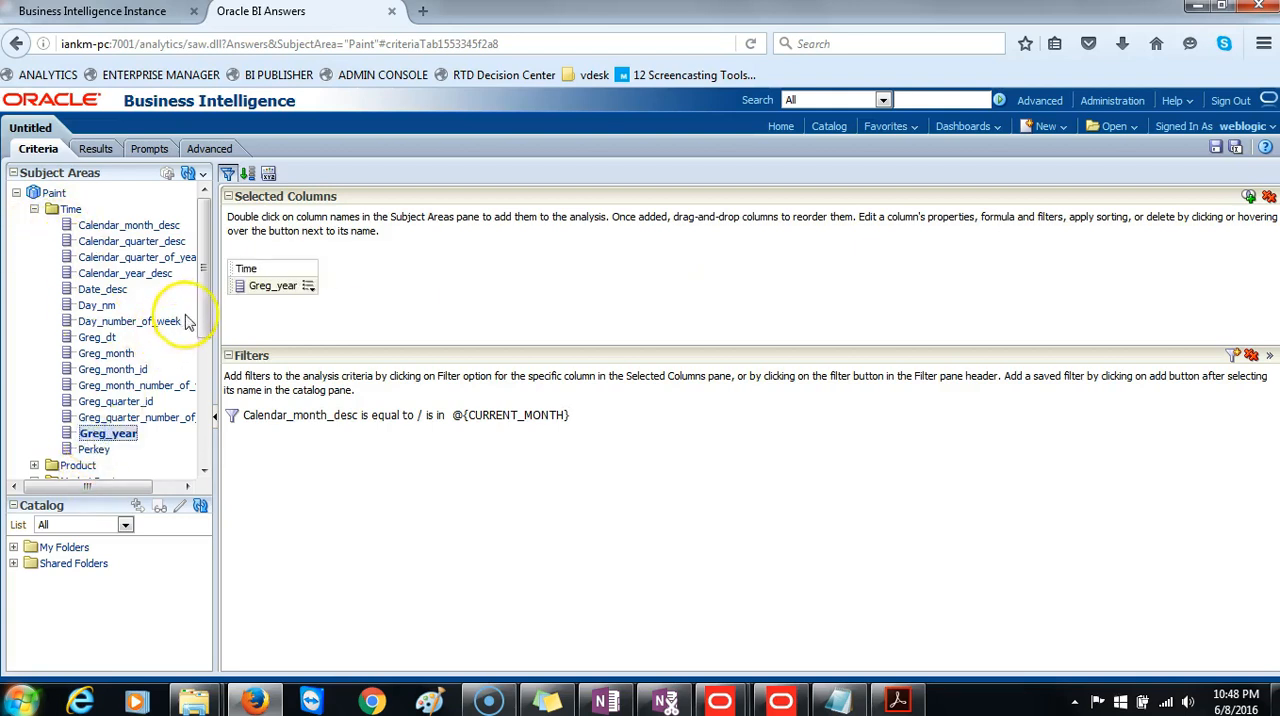
left_click_drag(200, 285, 194, 408)
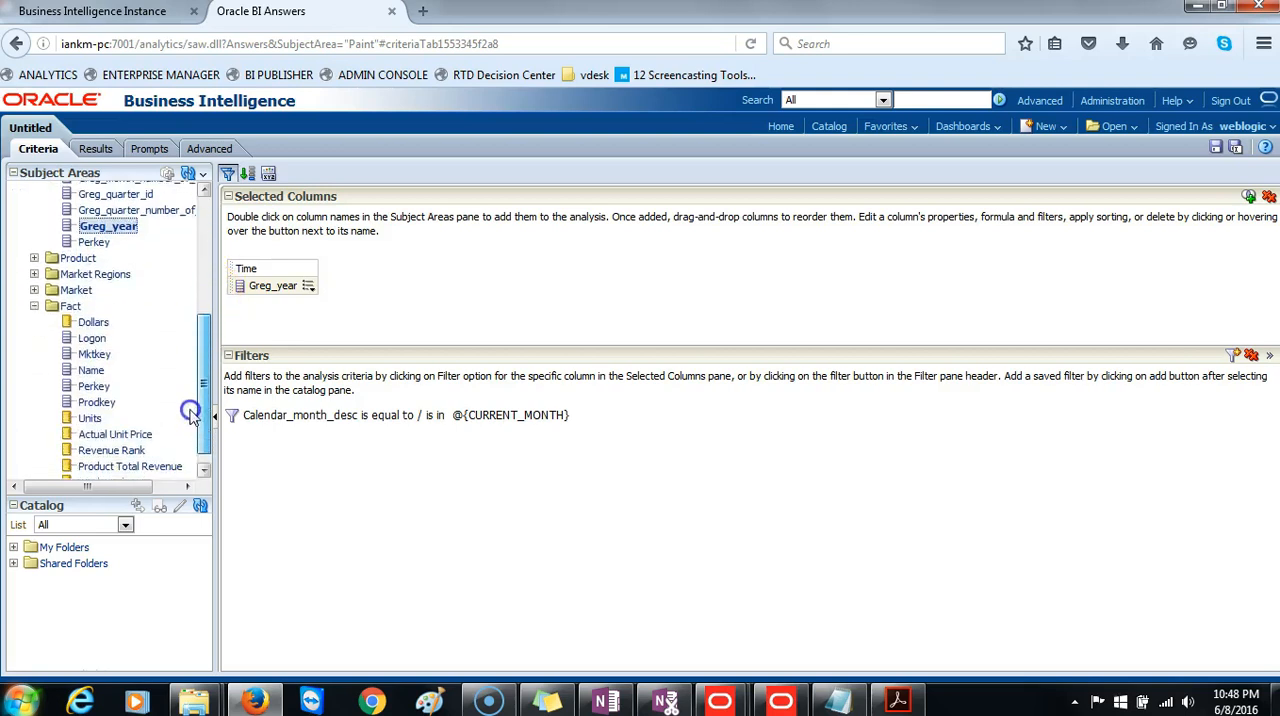
double_click(98, 309)
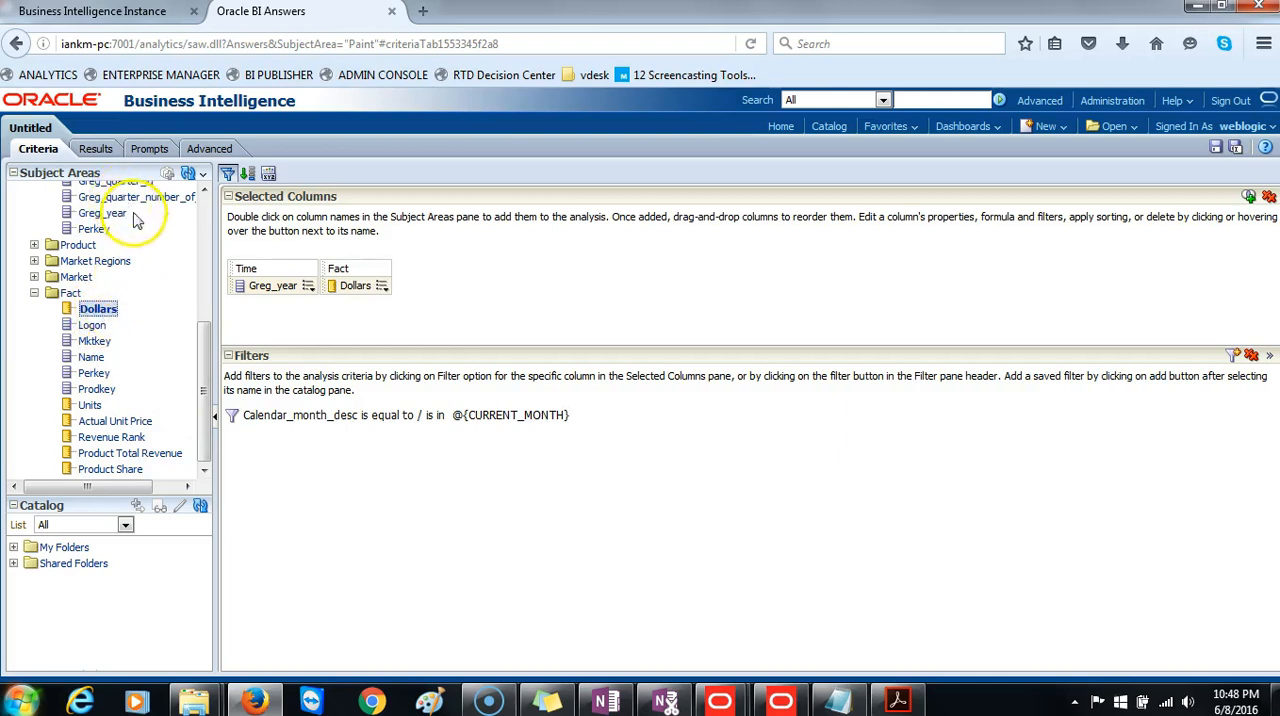
Add a filter setting Greg_year equal to the repository variable CURRENT_YEAR.
left_click(308, 287)
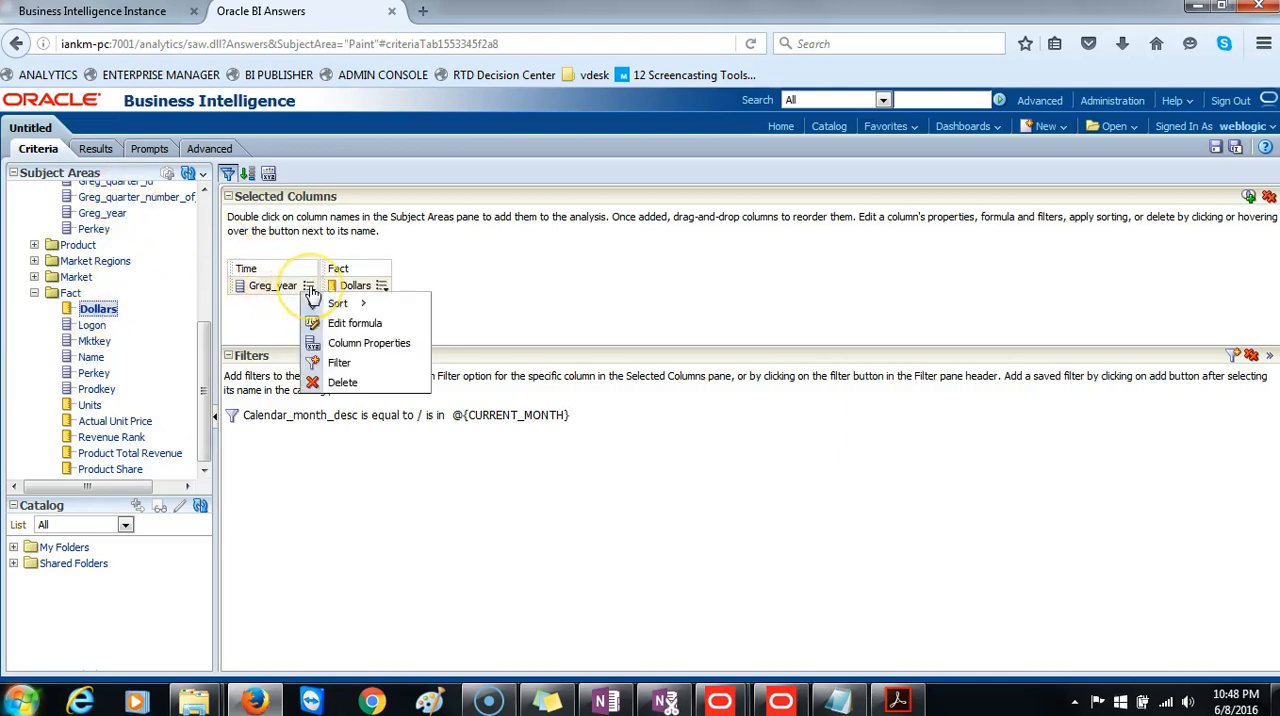
left_click(334, 362)
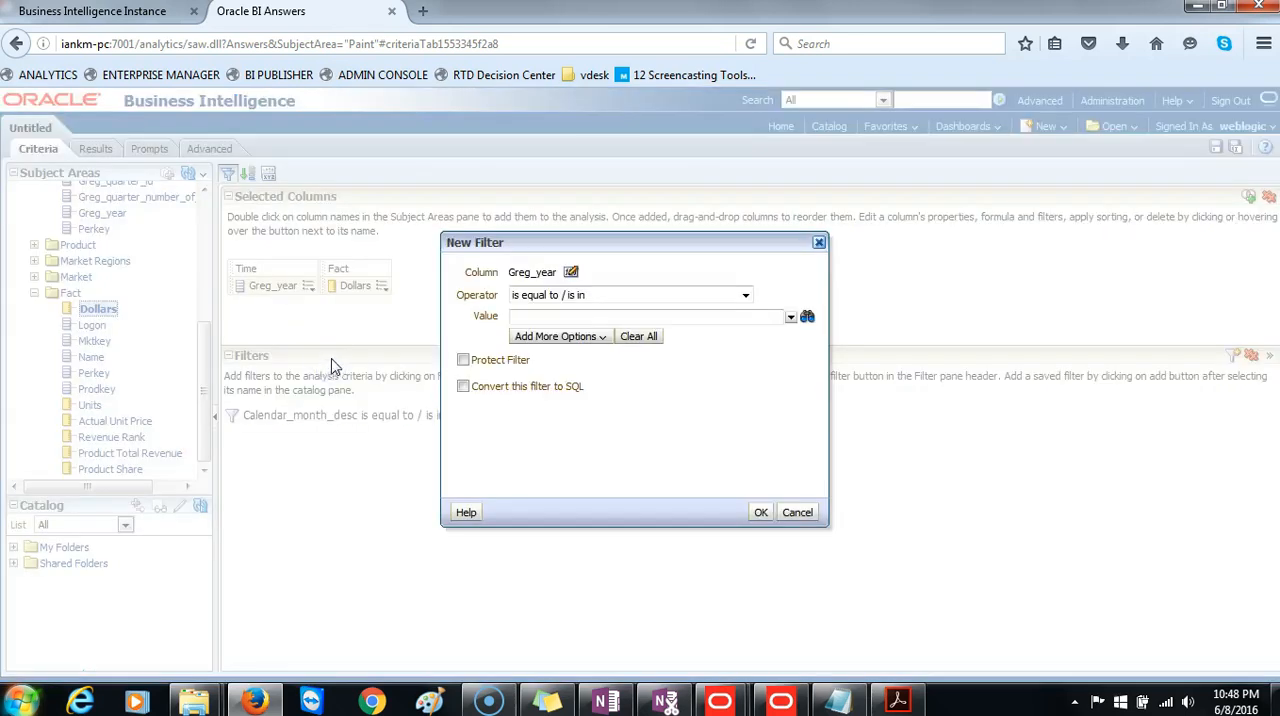
left_click(559, 340)
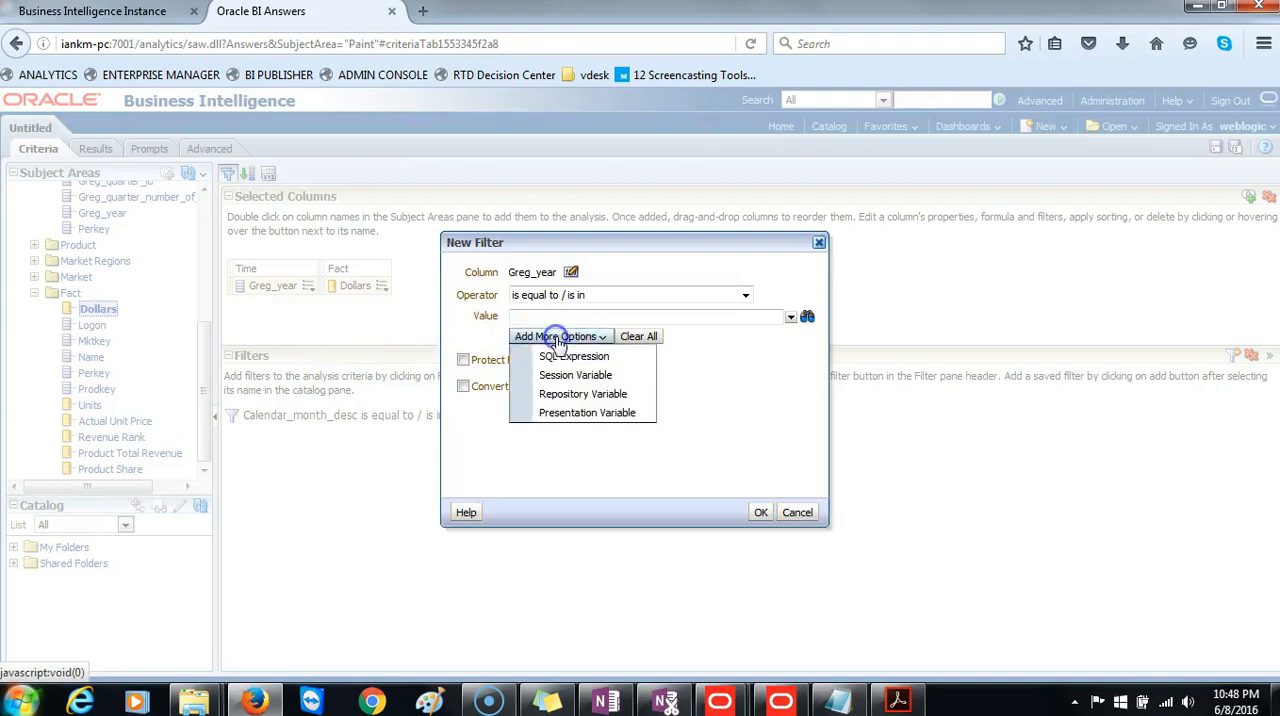
left_click(560, 396)
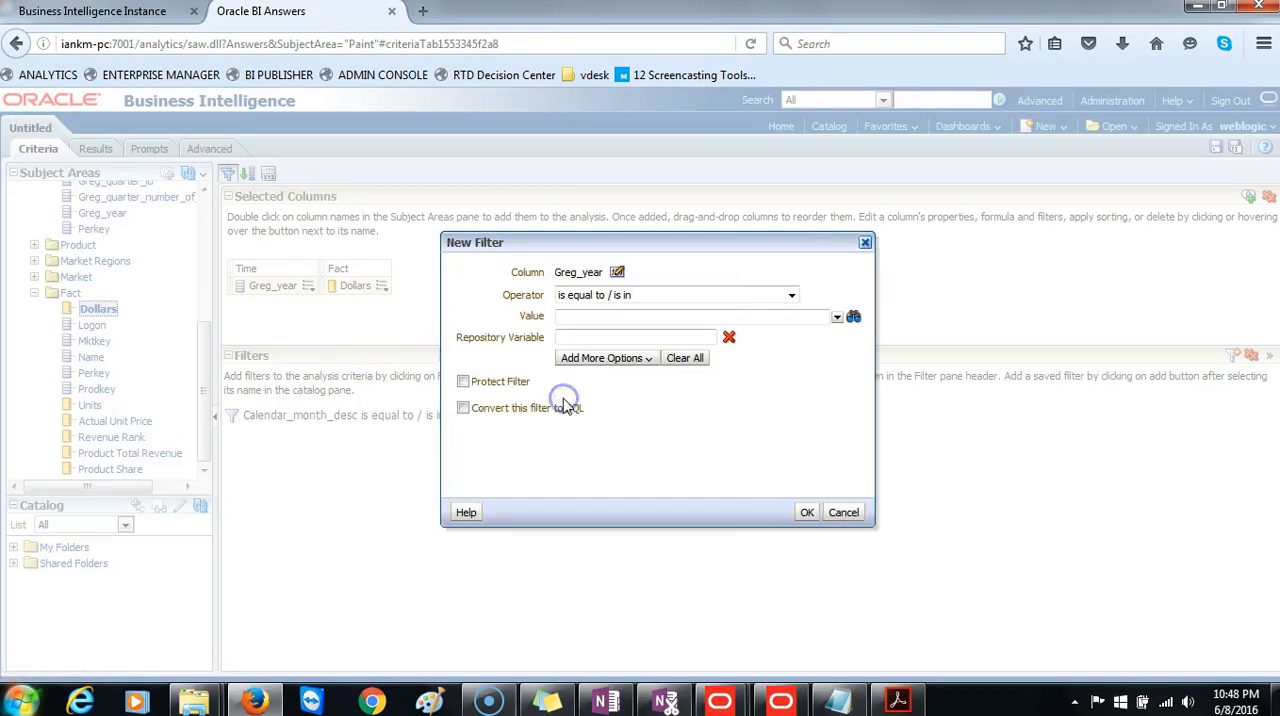
left_click(585, 337)
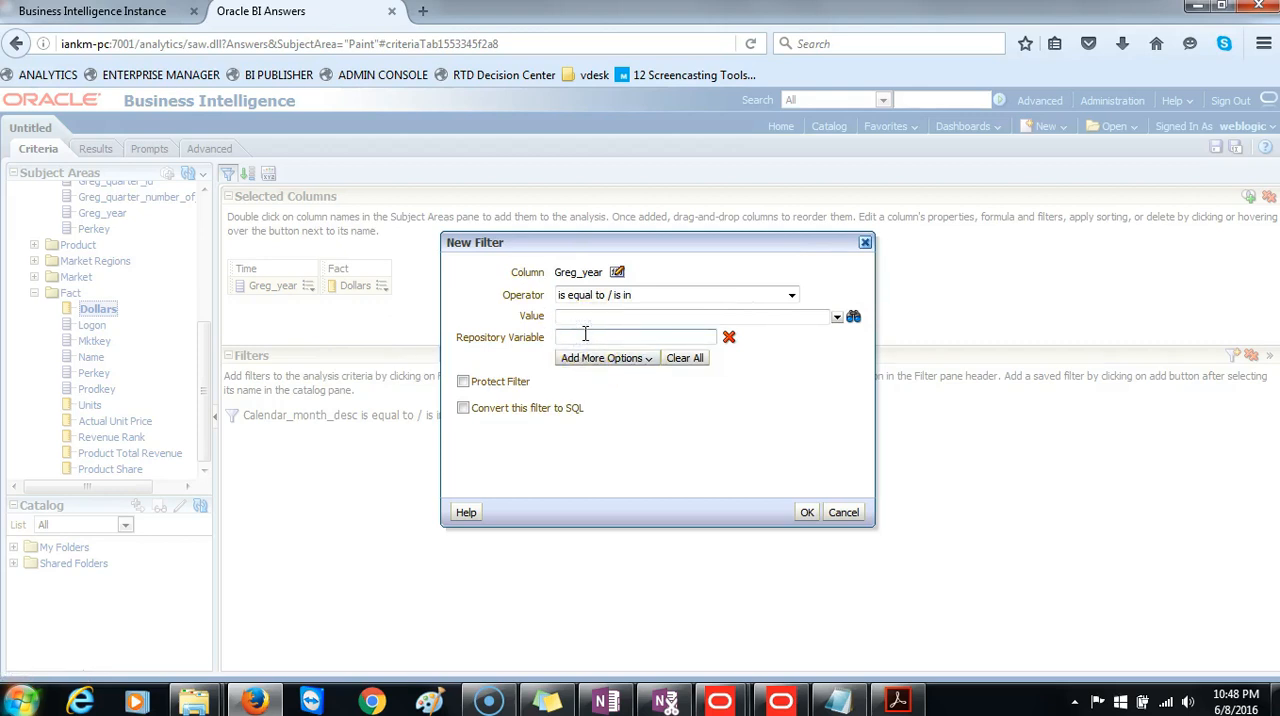
type("CURRENT_YEAR")
left_click(634, 405)
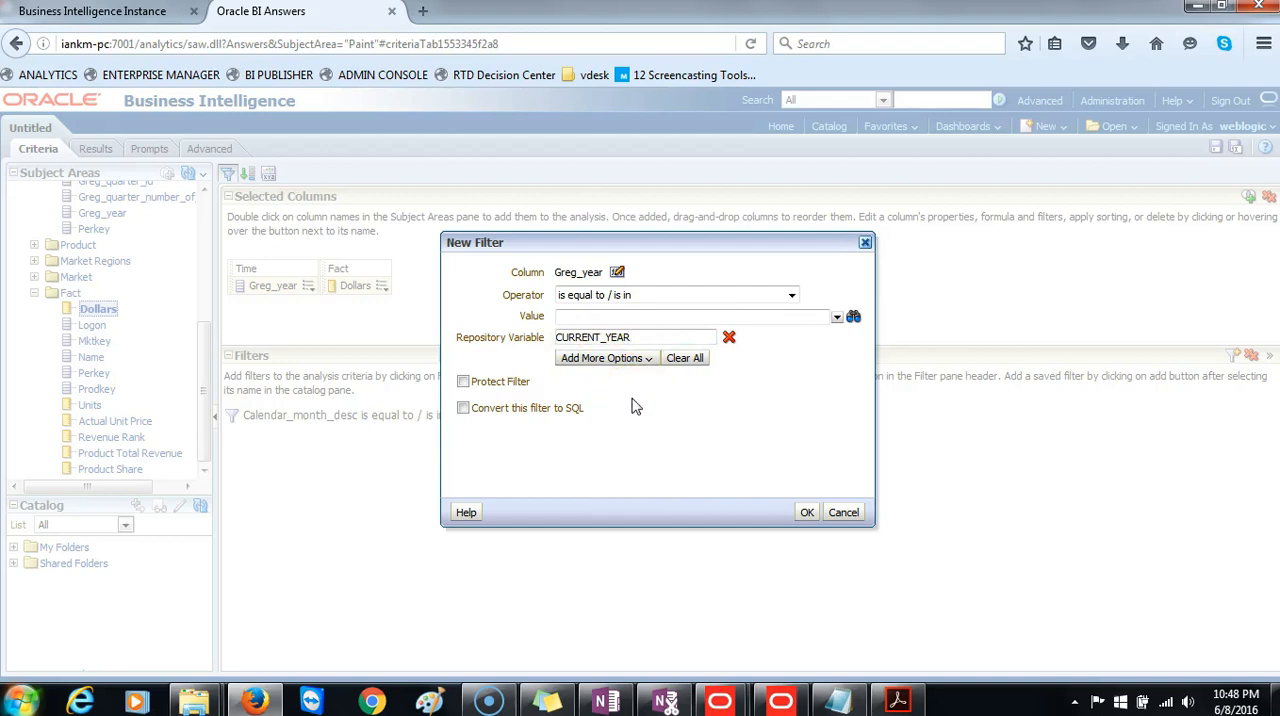
left_click(807, 512)
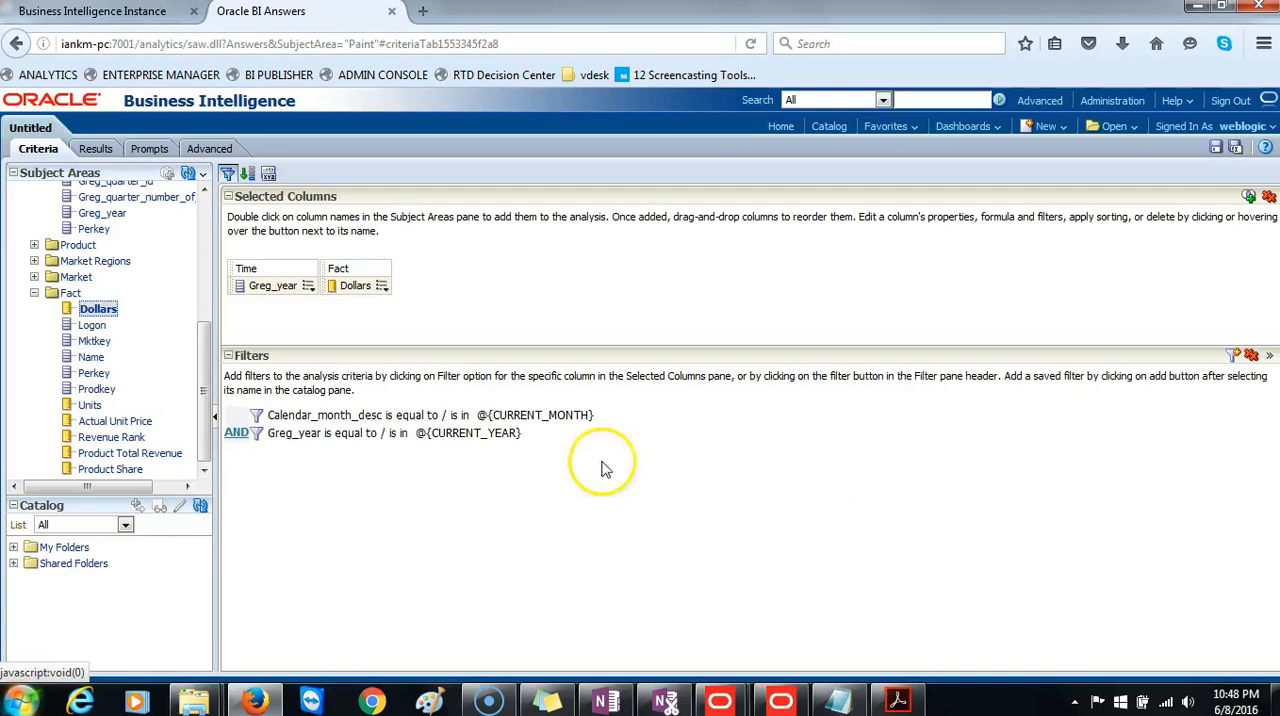
Delete the Calendar_month_desc filter from the analysis and display the results filtered by CURRENT_YEAR only.
mouse_move(602, 424)
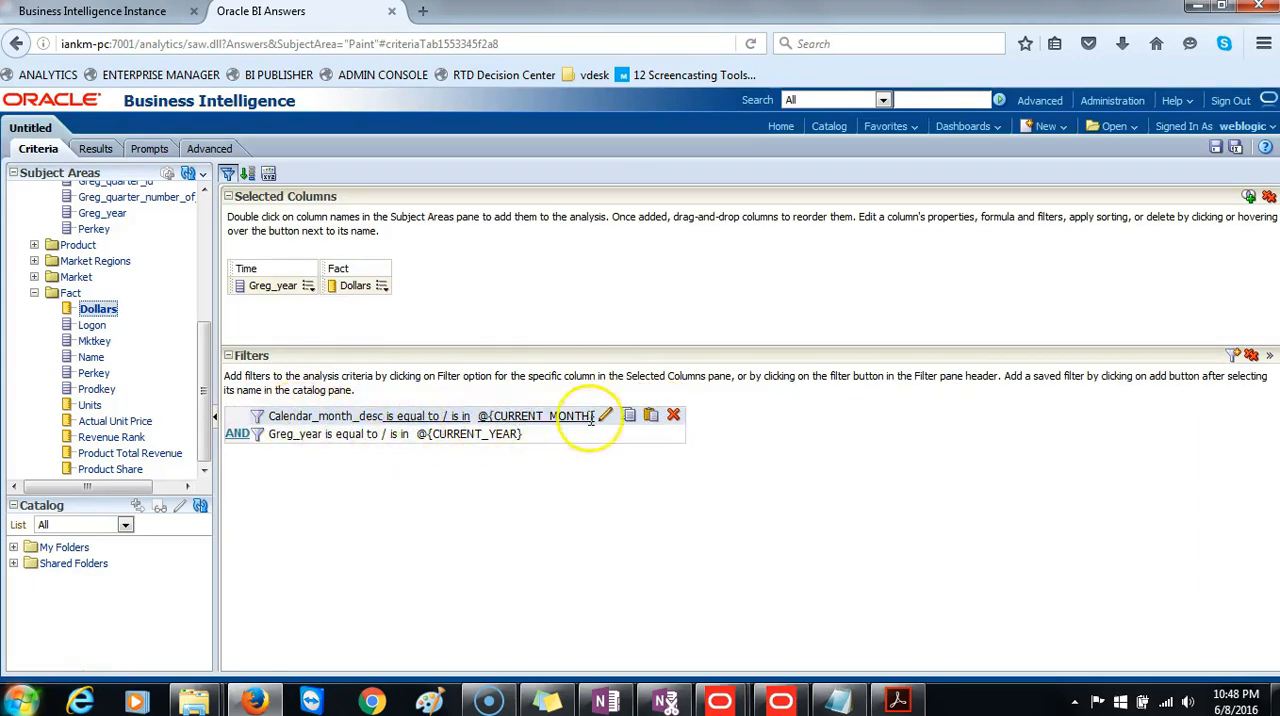
left_click(674, 416)
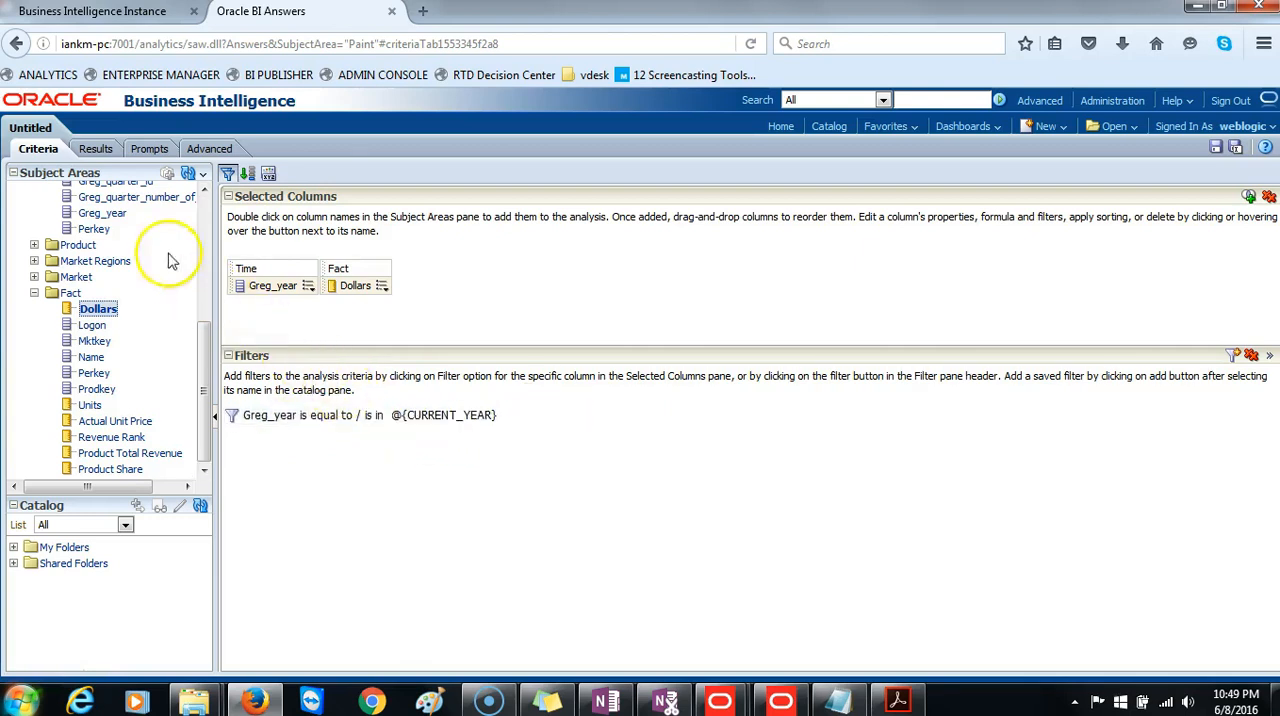
left_click(96, 150)
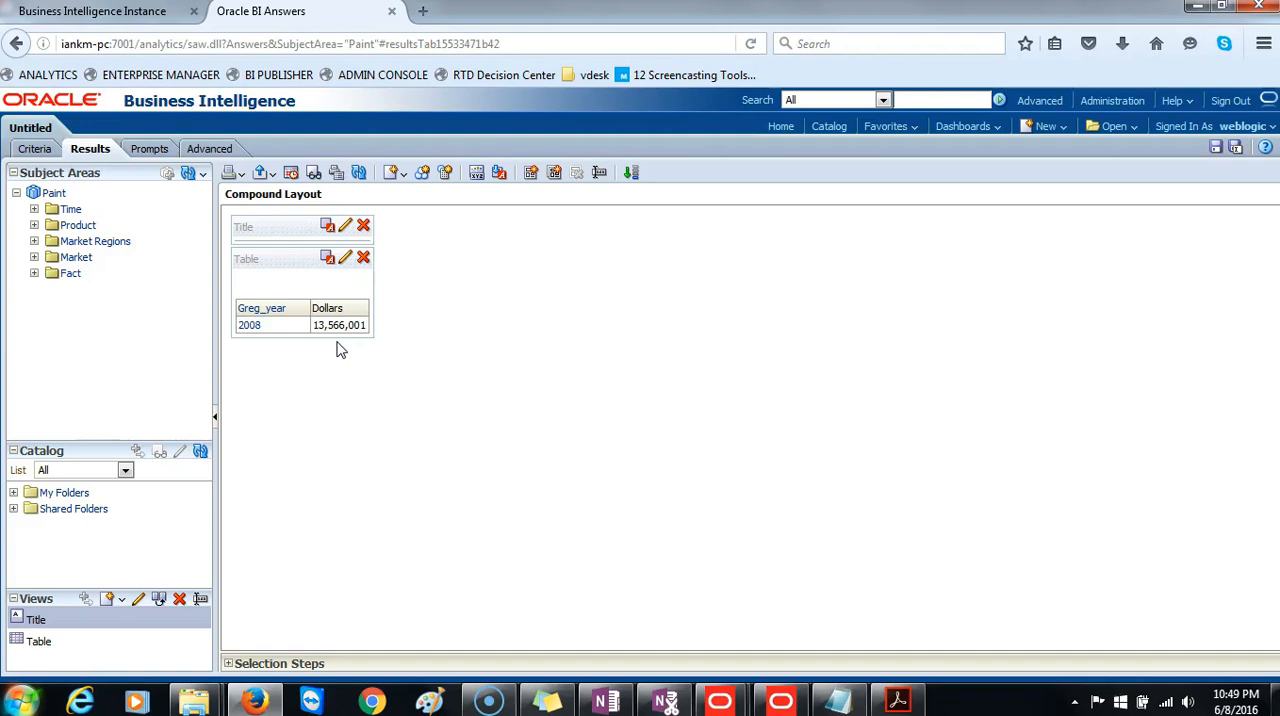
left_click(306, 350)
left_click(388, 470)
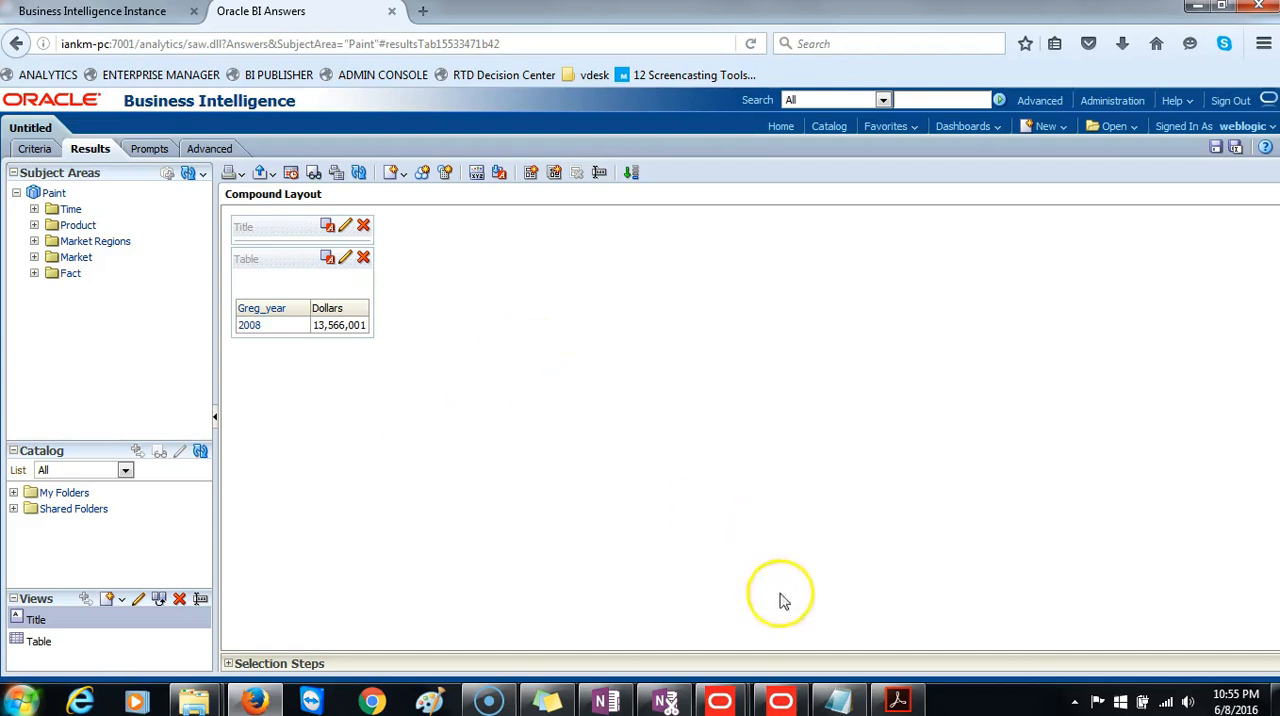
Switch to the Oracle BI Administration Tool, open the CURMTH_BLOCK initialization block from the repository variables, and examine its refresh interval unit options.
left_click(781, 700)
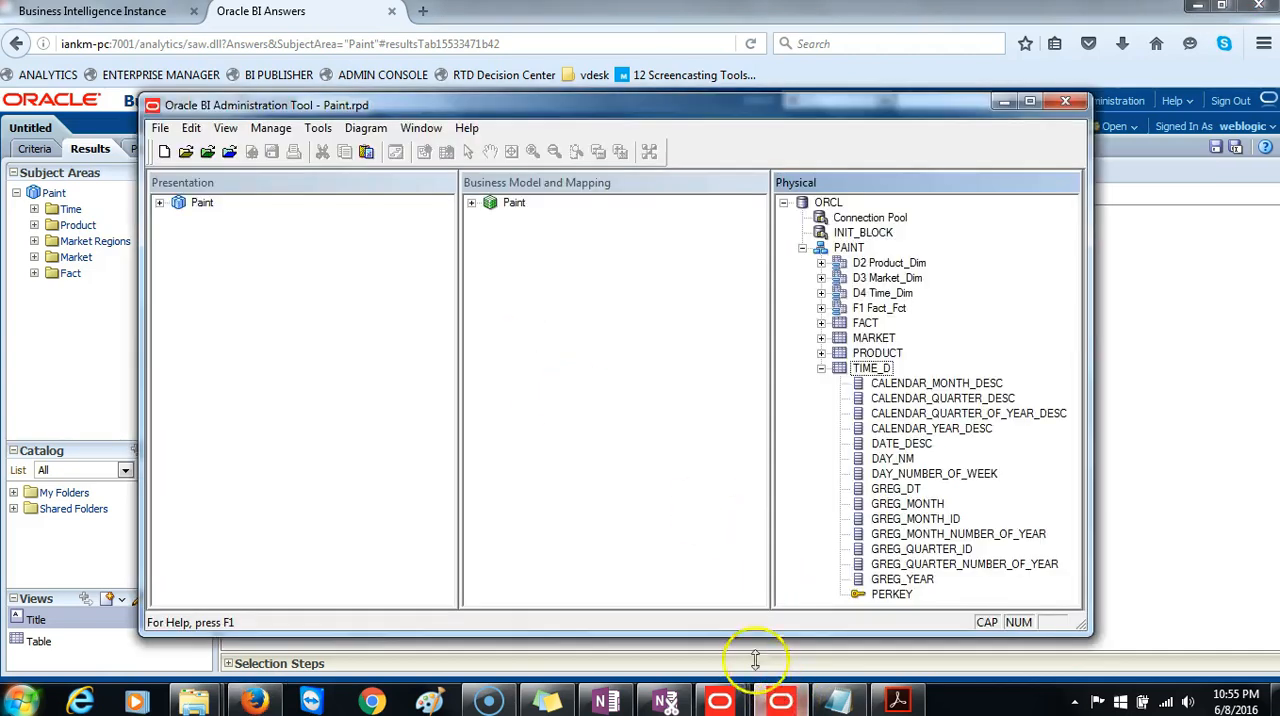
left_click(270, 134)
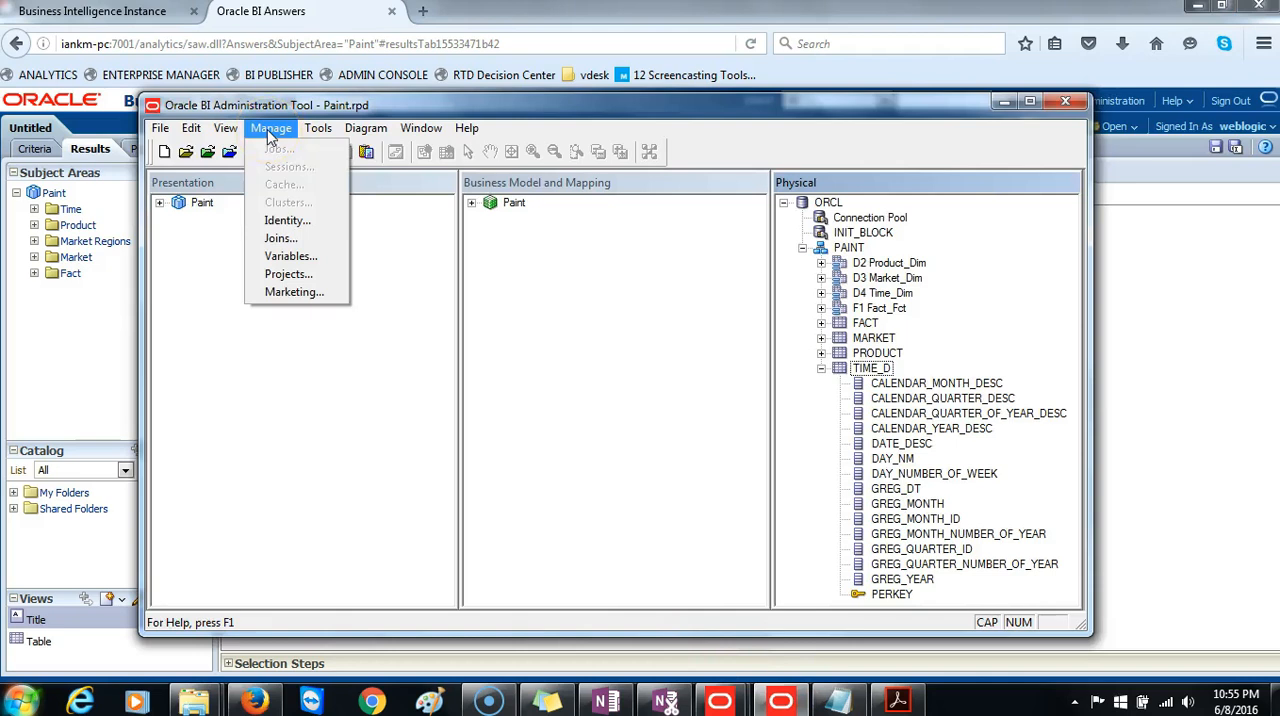
left_click(290, 258)
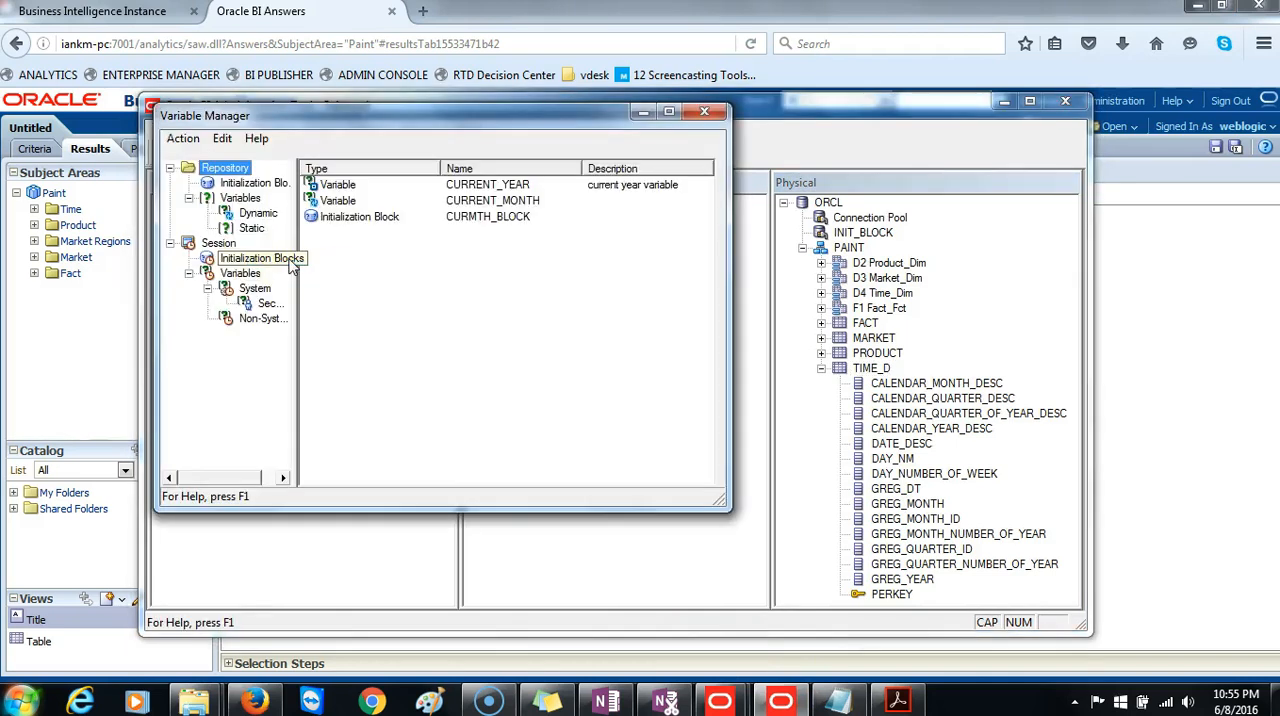
left_click(225, 169)
double_click(345, 217)
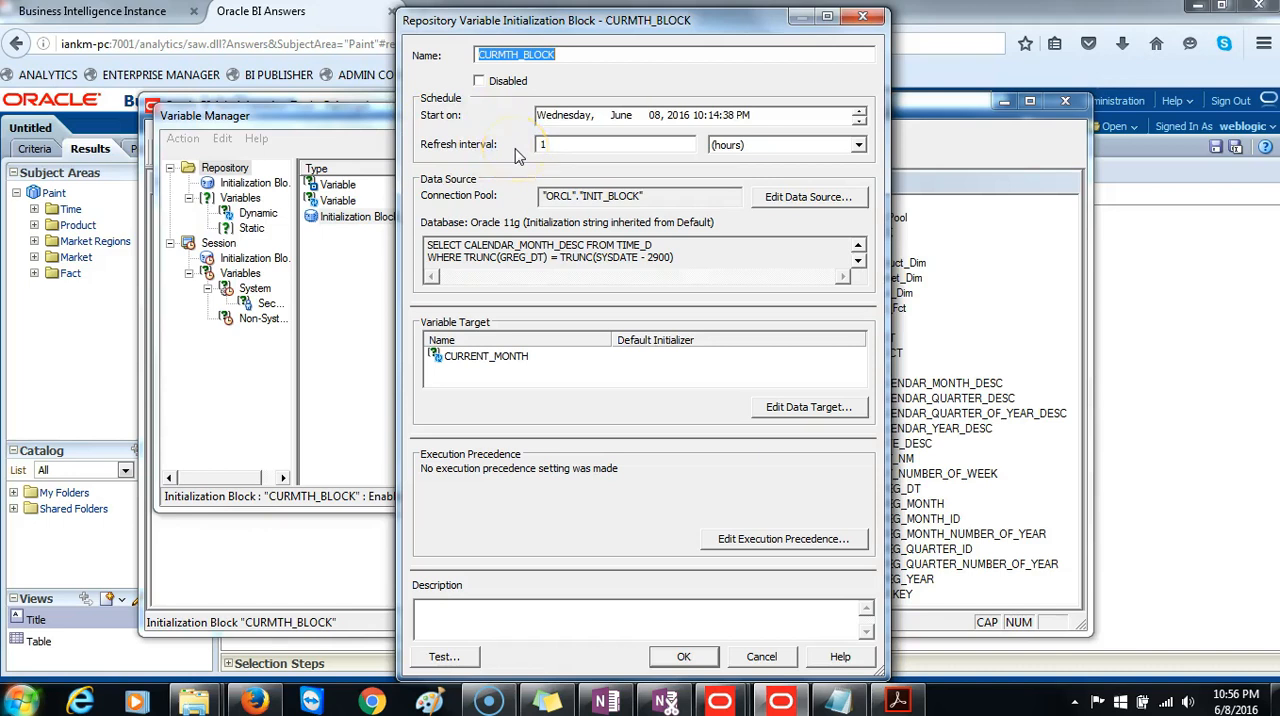
left_click(858, 146)
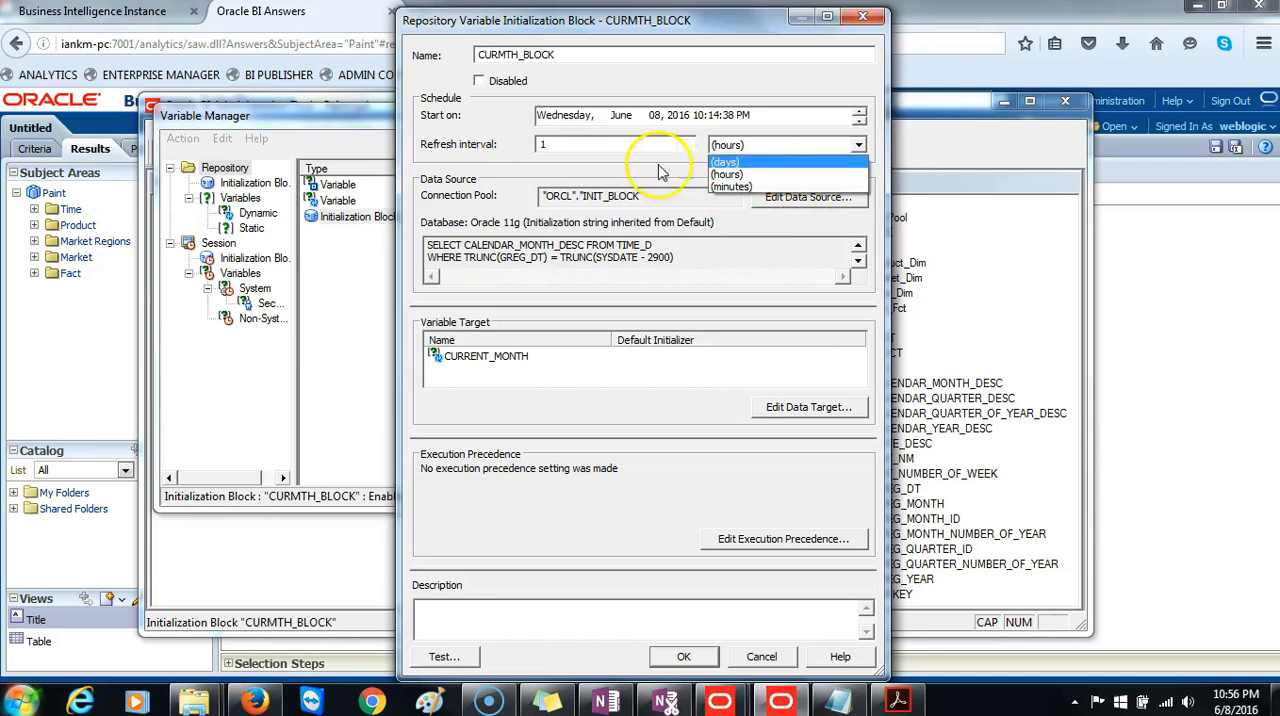
left_click(481, 135)
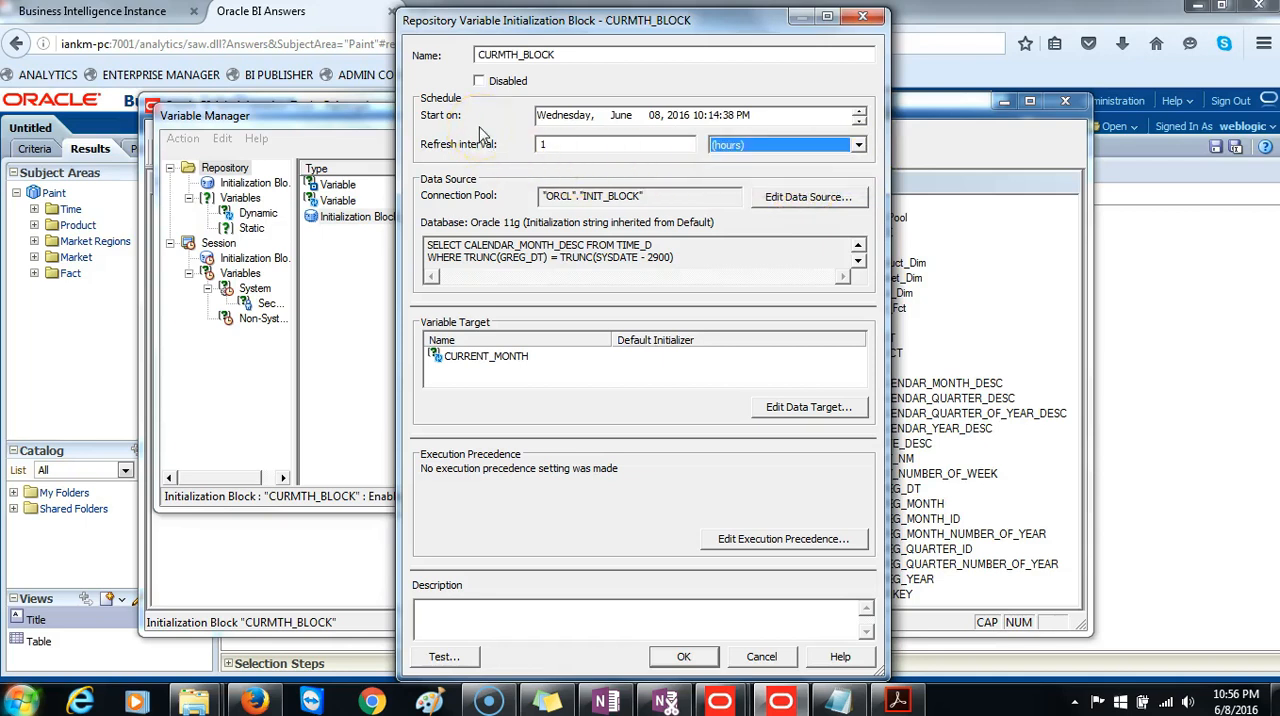